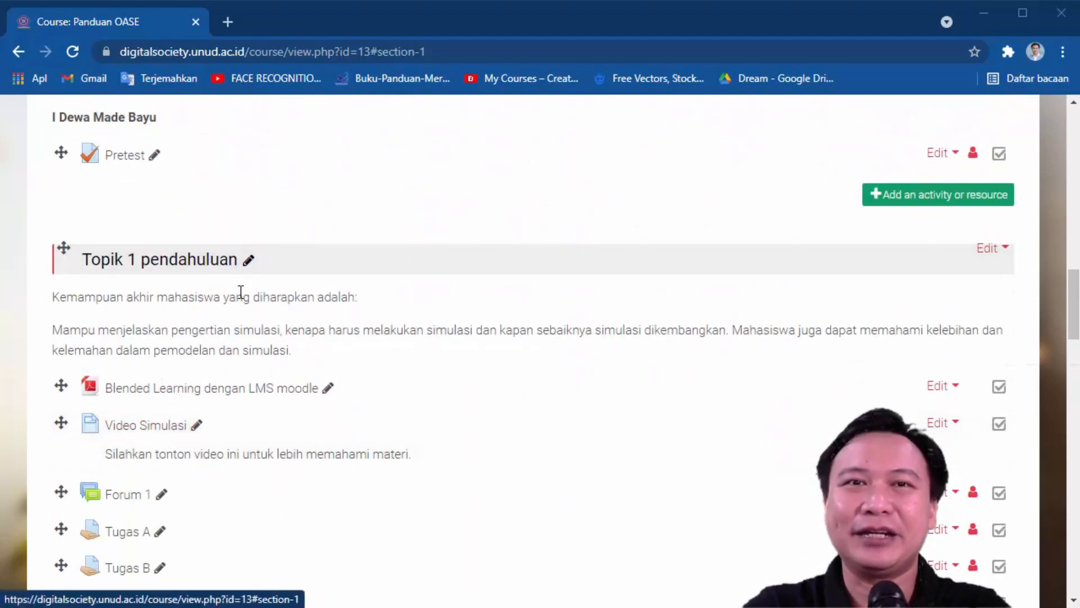
Review the course page's sections and activities, from the course description and Pretest through the topics to the Final Test
{"action": "scroll", "coordinate": [241, 293], "scroll_direction": "down", "scroll_amount": 10}
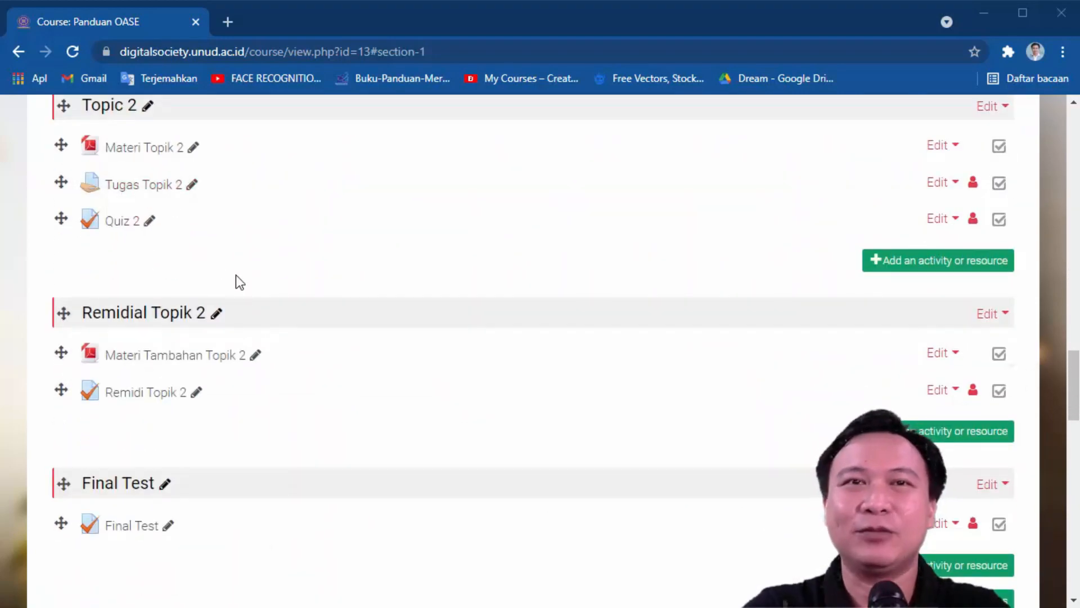
{"action": "scroll", "coordinate": [233, 343], "scroll_direction": "down", "scroll_amount": 5}
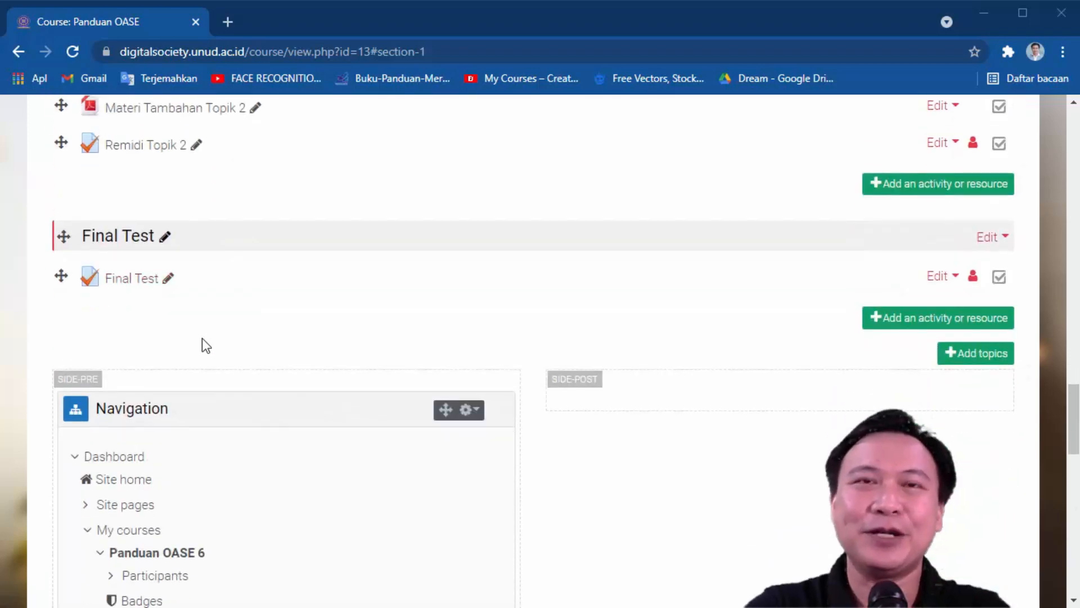
{"action": "scroll", "coordinate": [251, 304], "scroll_direction": "up", "scroll_amount": 9}
{"action": "scroll", "coordinate": [249, 299], "scroll_direction": "up", "scroll_amount": 10}
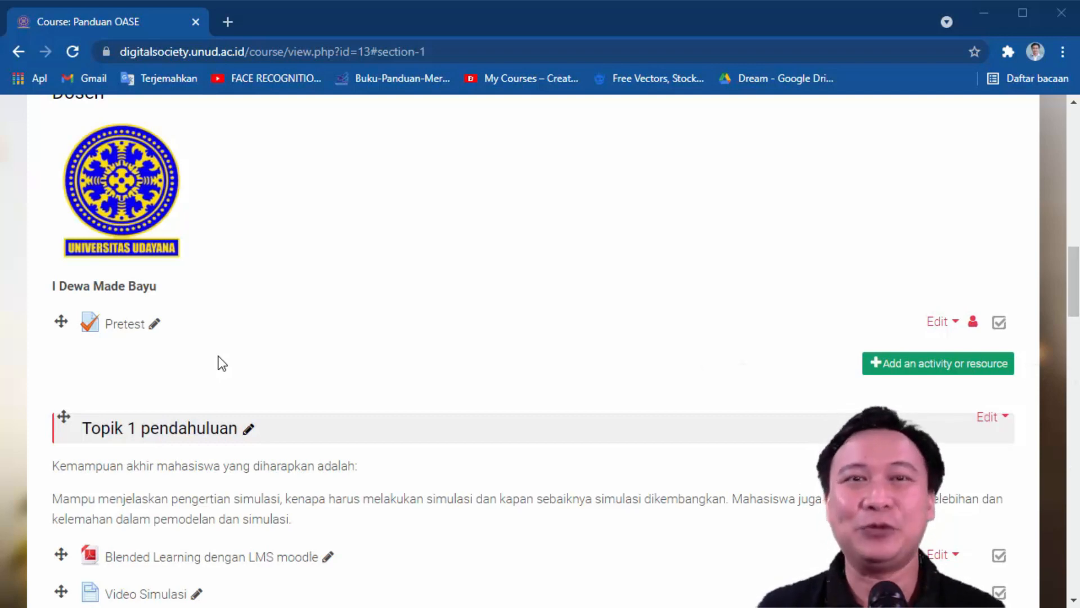
{"action": "scroll", "coordinate": [254, 425], "scroll_direction": "down", "scroll_amount": 1}
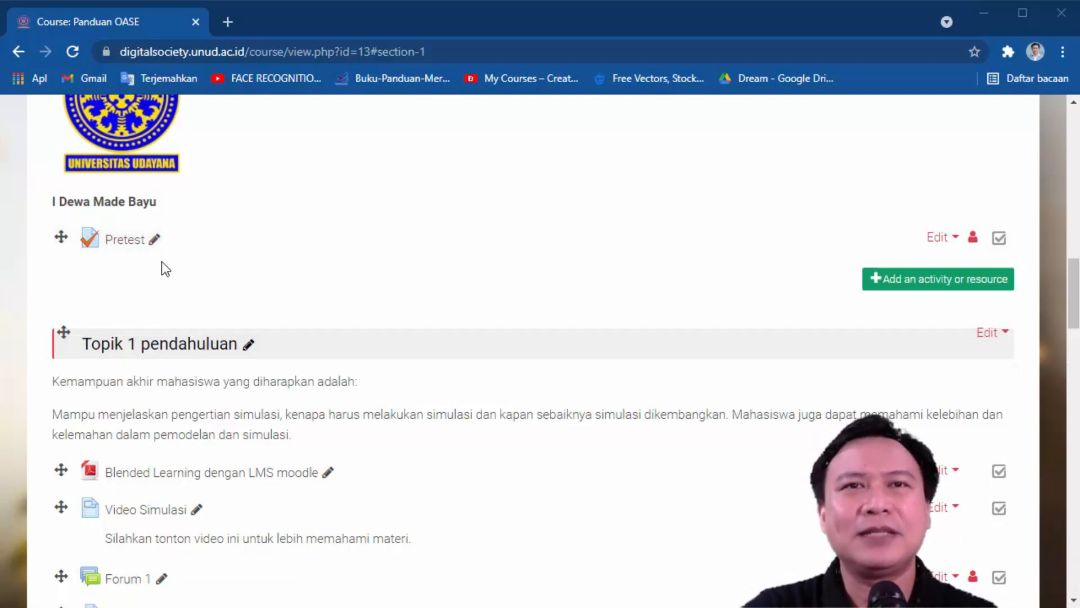
{"action": "scroll", "coordinate": [474, 391], "scroll_direction": "up", "scroll_amount": 1}
{"action": "scroll", "coordinate": [474, 390], "scroll_direction": "up", "scroll_amount": 10}
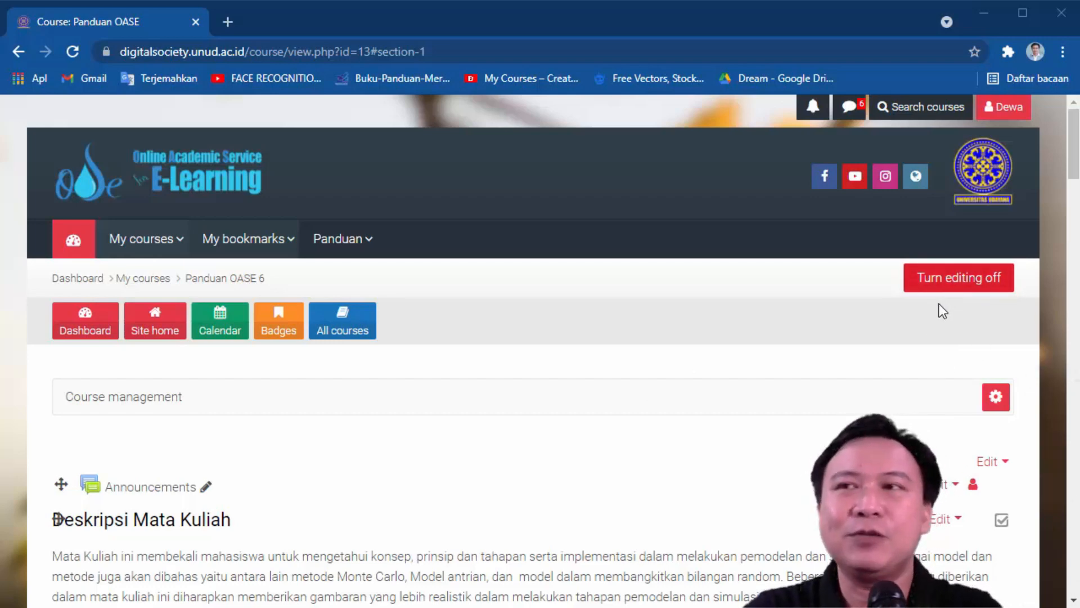
{"action": "scroll", "coordinate": [929, 320], "scroll_direction": "down", "scroll_amount": 3}
{"action": "scroll", "coordinate": [923, 245], "scroll_direction": "down", "scroll_amount": 18}
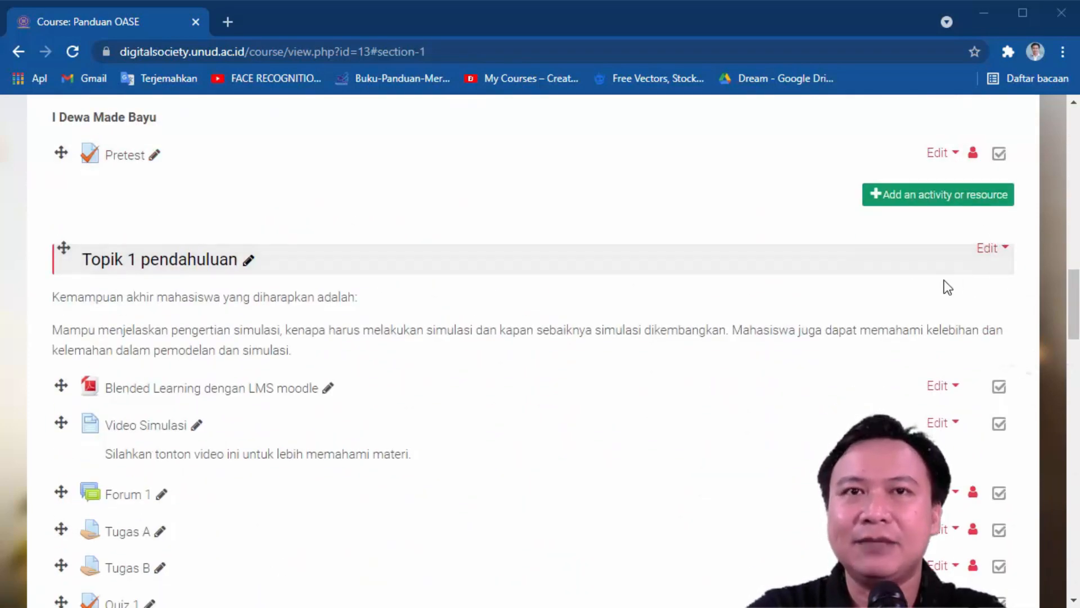
{"action": "scroll", "coordinate": [96, 307], "scroll_direction": "up", "scroll_amount": 2}
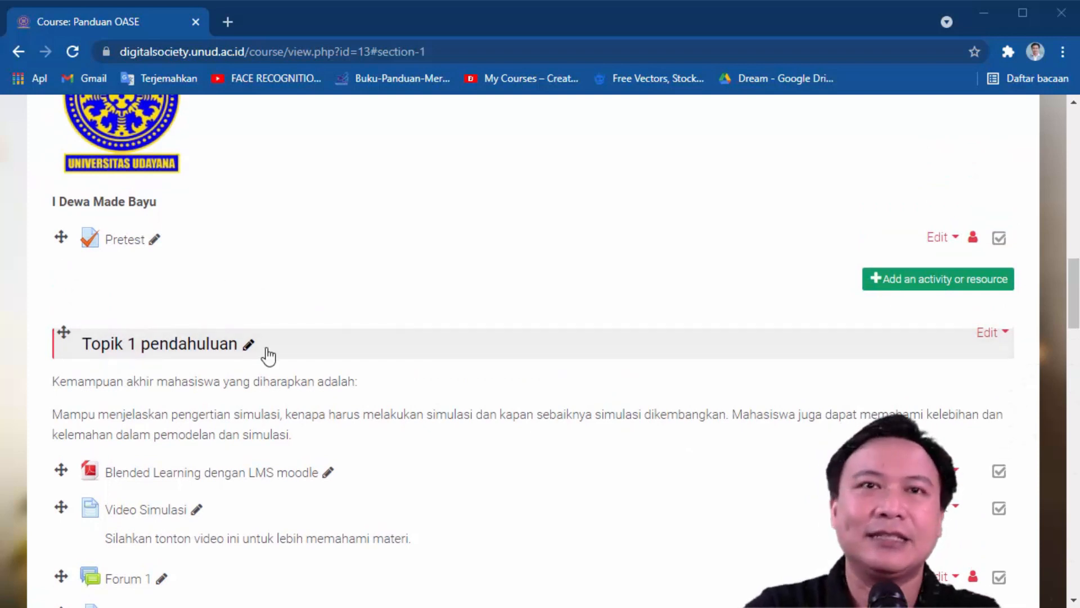
Open the settings of the section Topik 1 pendahuluan and expand its access restrictions
{"action": "left_click", "coordinate": [993, 340]}
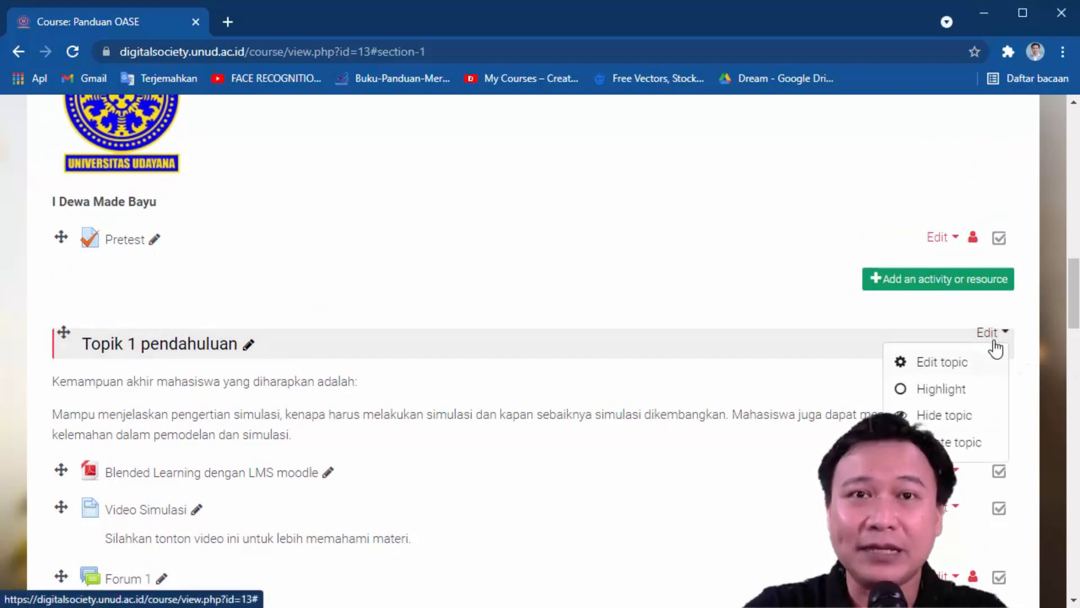
{"action": "left_click", "coordinate": [961, 368]}
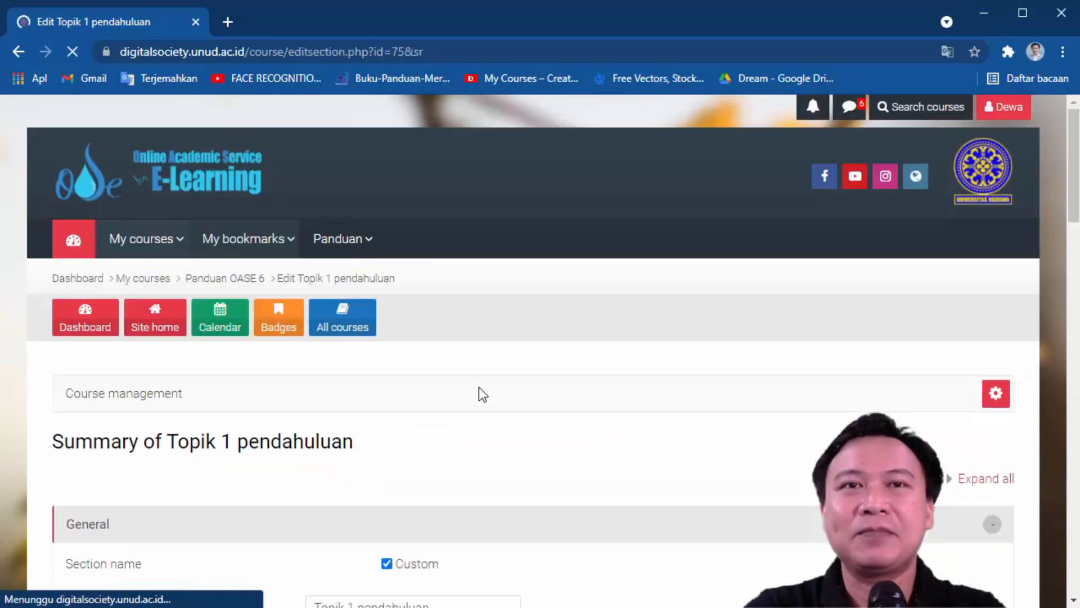
{"action": "scroll", "coordinate": [478, 387], "scroll_direction": "down", "scroll_amount": 5}
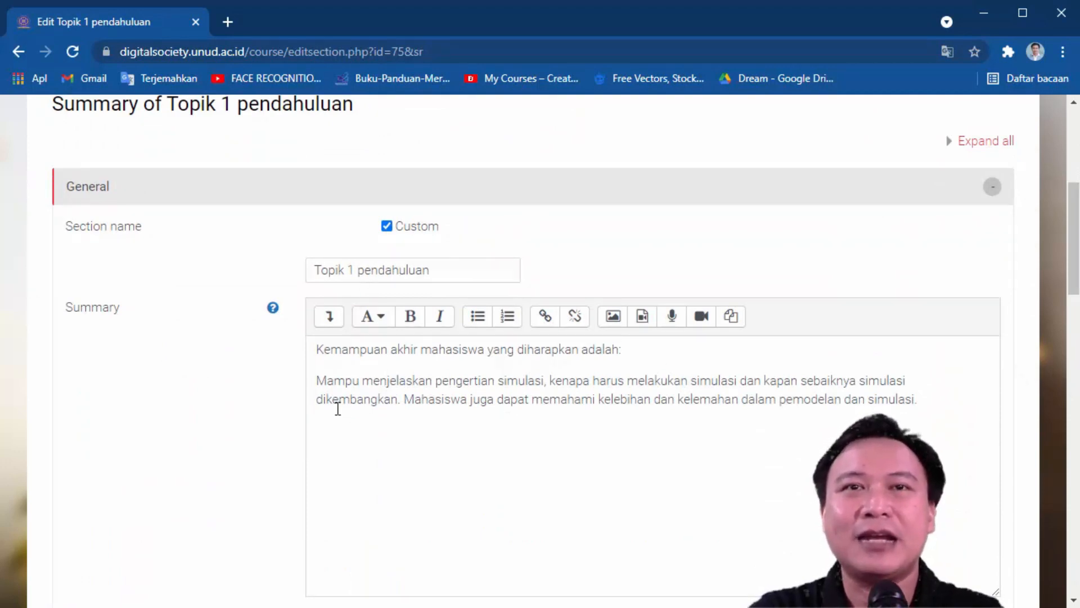
{"action": "scroll", "coordinate": [345, 405], "scroll_direction": "down", "scroll_amount": 6}
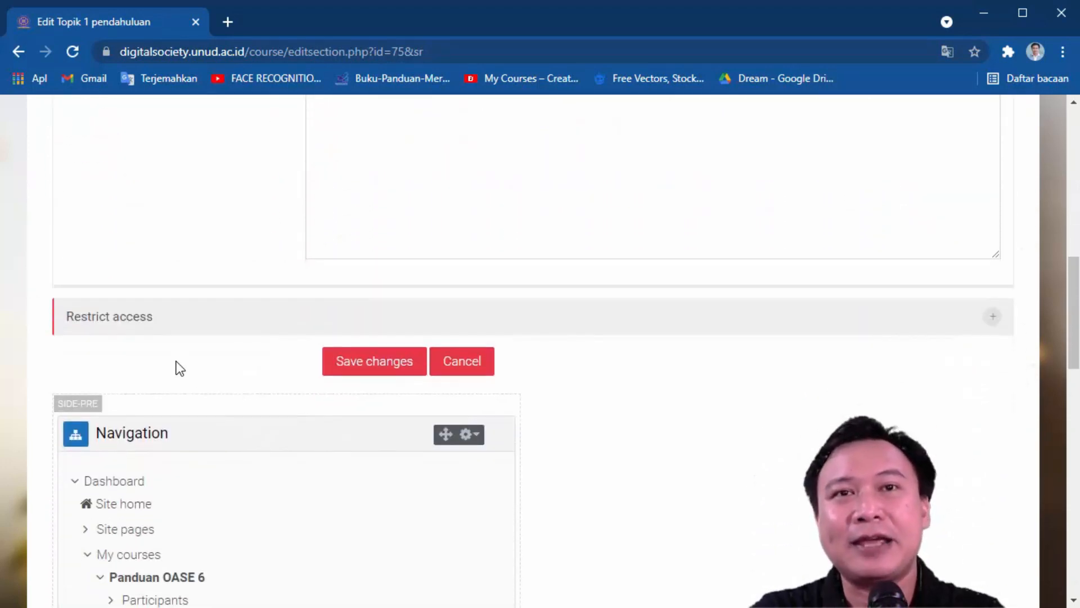
{"action": "left_click", "coordinate": [185, 331]}
{"action": "scroll", "coordinate": [188, 337], "scroll_direction": "down", "scroll_amount": 3}
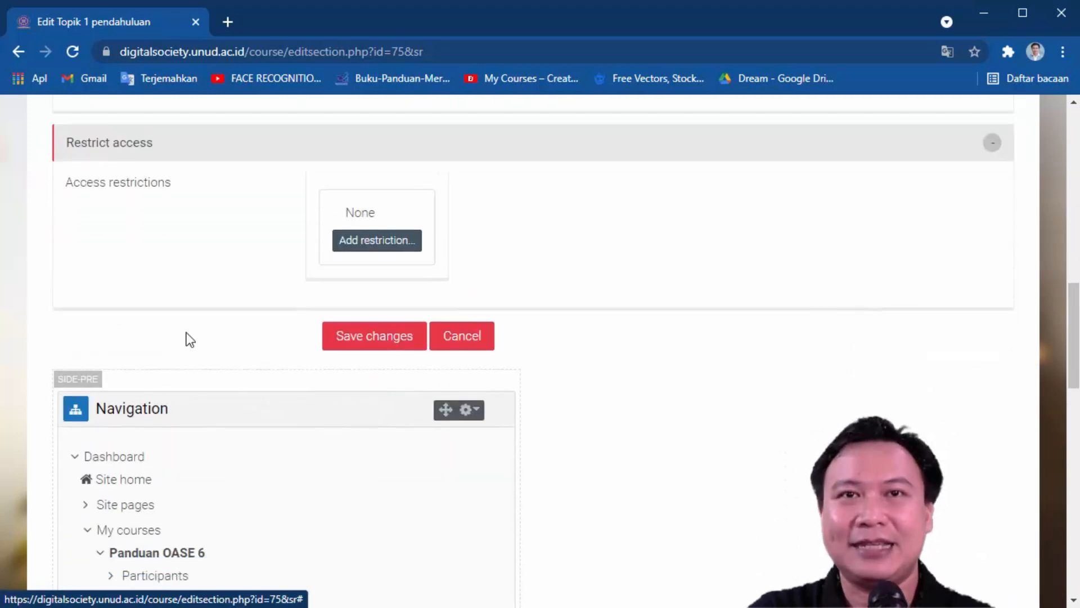
Add an activity completion restriction requiring Pretest to be marked complete for Topik 1 pendahuluan, and save the changes
{"action": "scroll", "coordinate": [194, 339], "scroll_direction": "up", "scroll_amount": 1}
{"action": "left_click", "coordinate": [354, 331]}
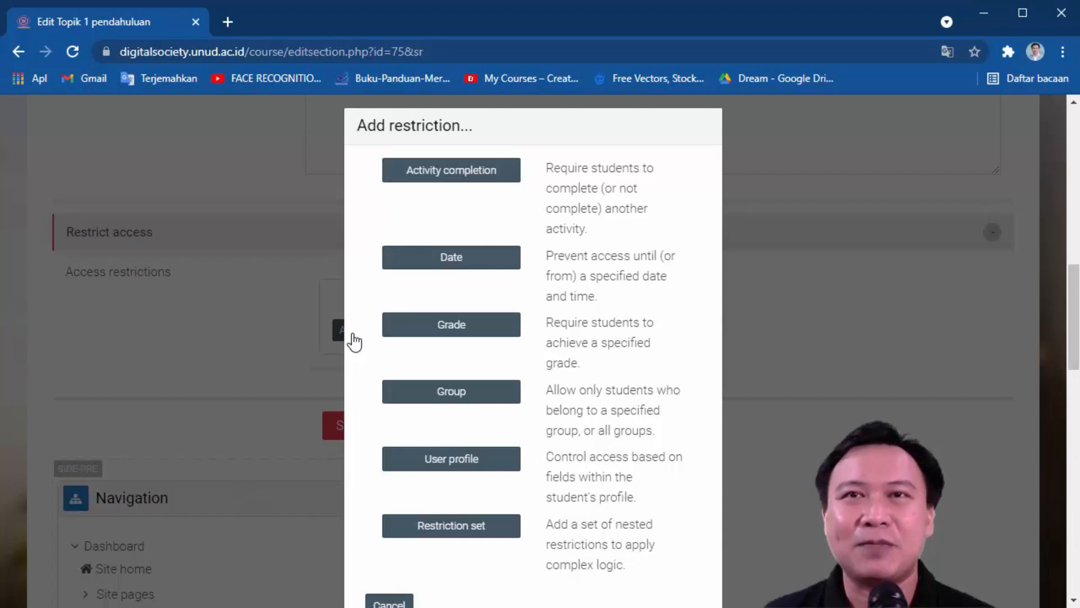
{"action": "left_click", "coordinate": [460, 179]}
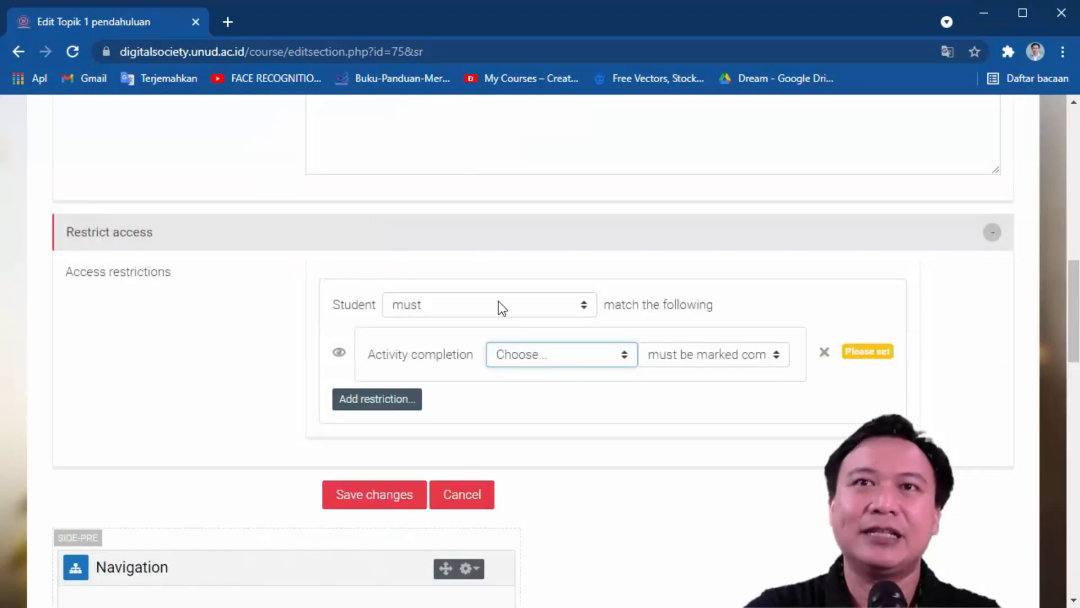
{"action": "left_click", "coordinate": [590, 355]}
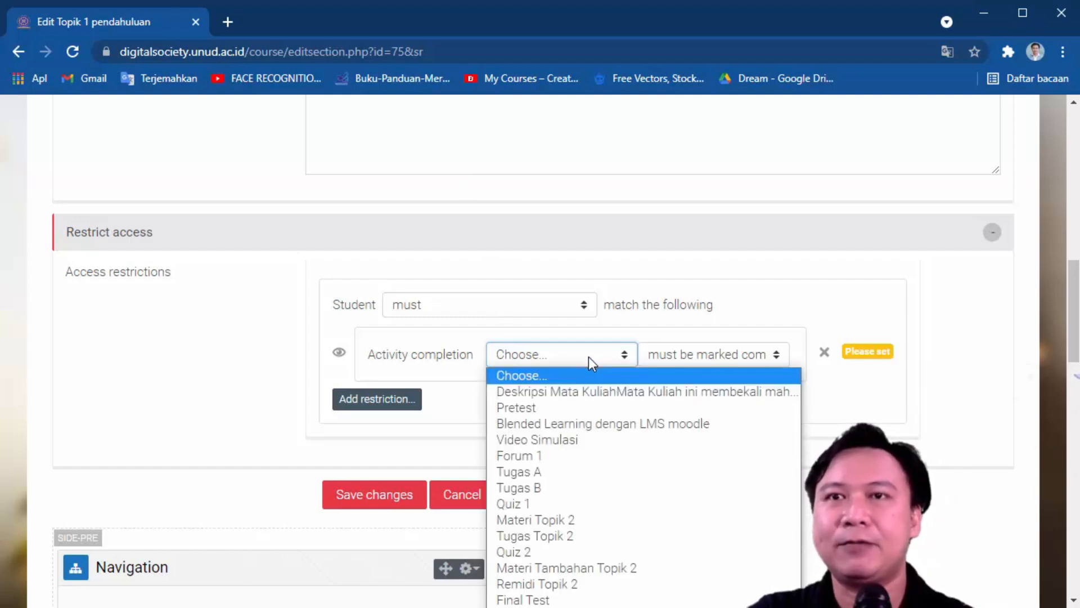
{"action": "left_click", "coordinate": [556, 408]}
{"action": "left_click", "coordinate": [752, 359]}
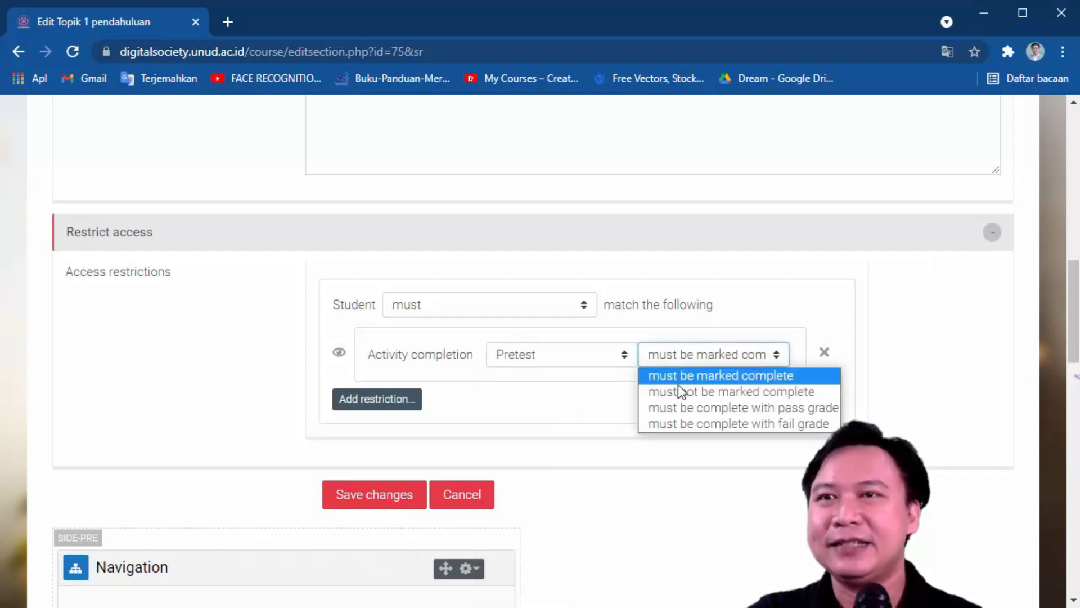
{"action": "left_click", "coordinate": [758, 377]}
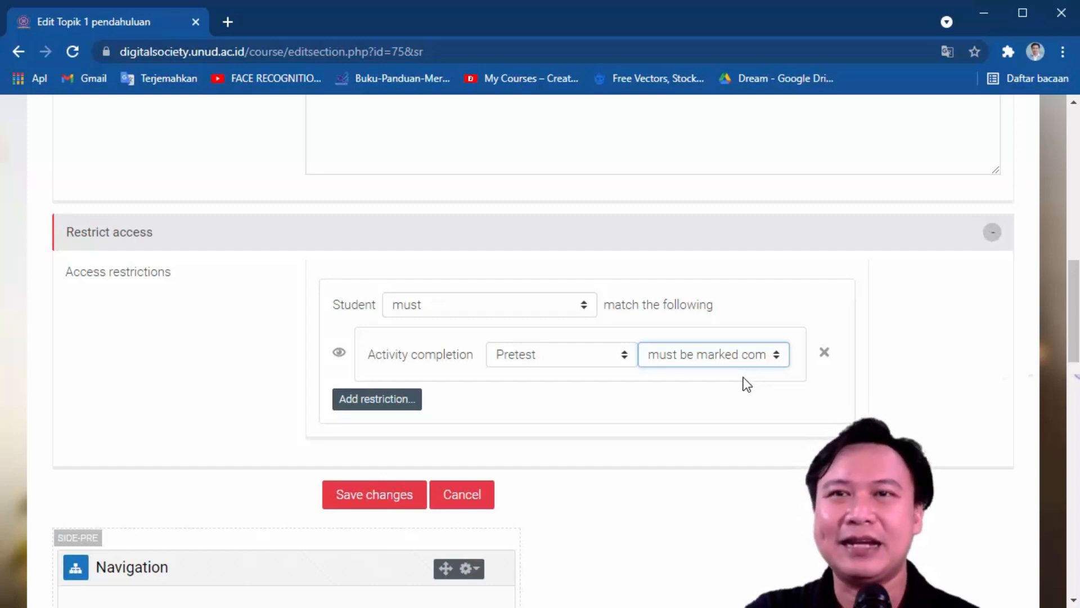
{"action": "left_click", "coordinate": [748, 363]}
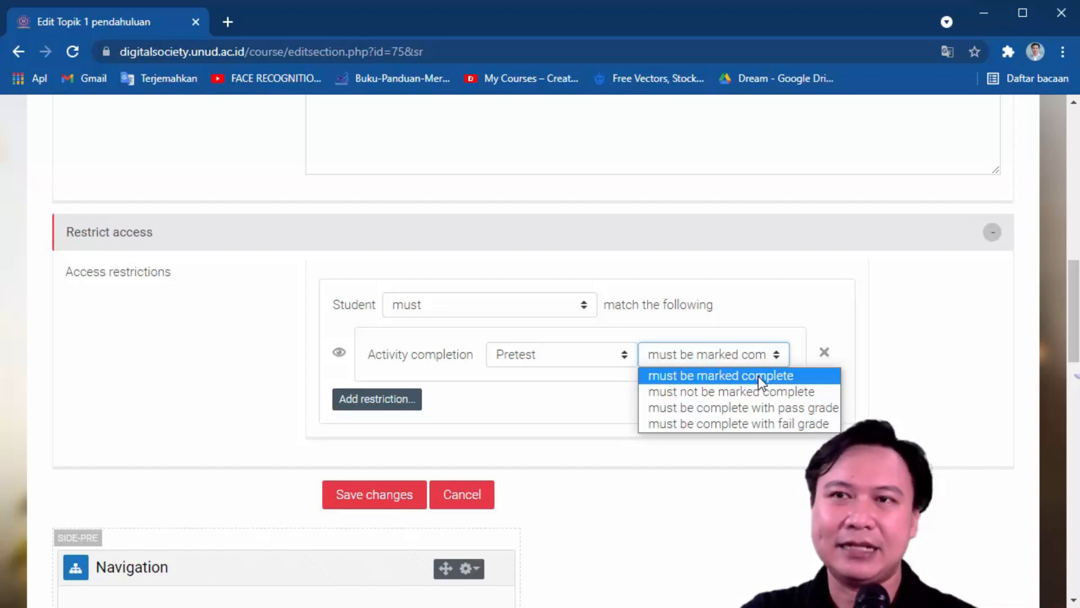
{"action": "left_click", "coordinate": [762, 381]}
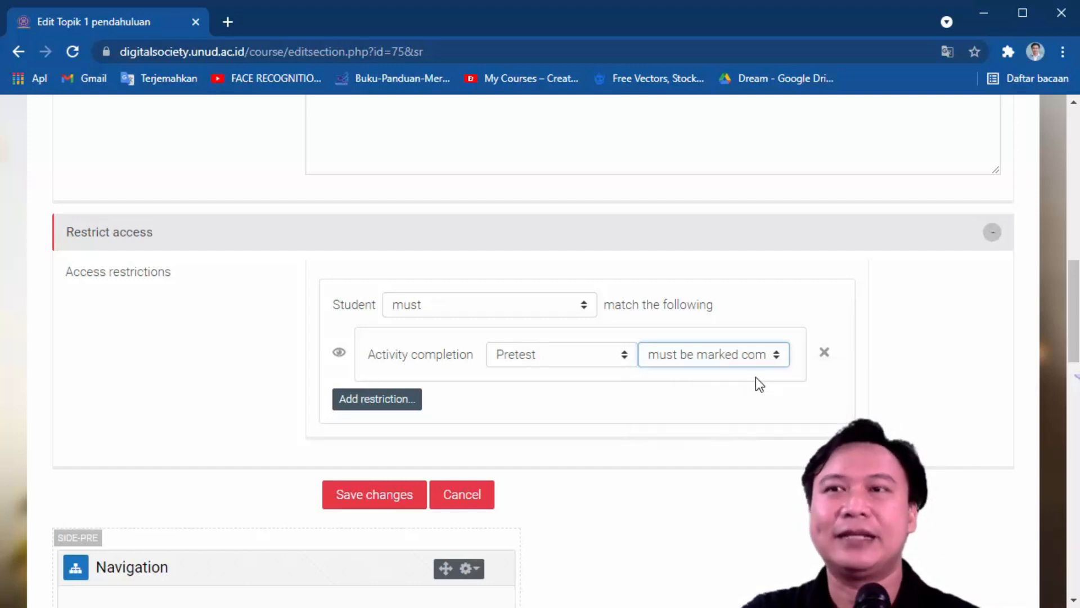
{"action": "left_click", "coordinate": [402, 501]}
{"action": "left_click", "coordinate": [402, 501]}
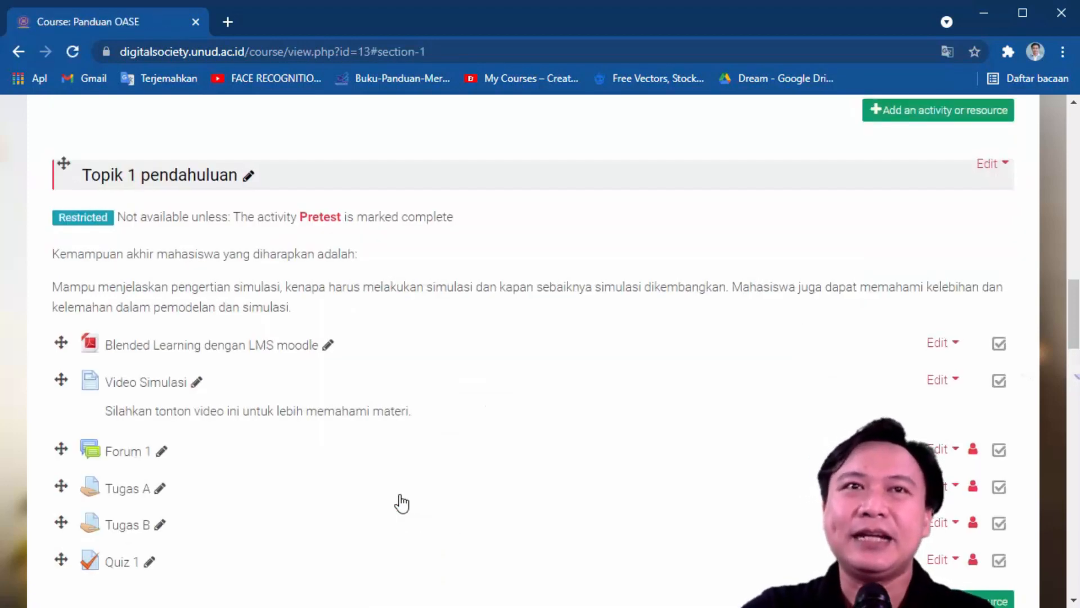
Examine the access restriction on Topik 1 pendahuluan and the activities listed in that section
{"action": "scroll", "coordinate": [402, 501], "scroll_direction": "up", "scroll_amount": 3}
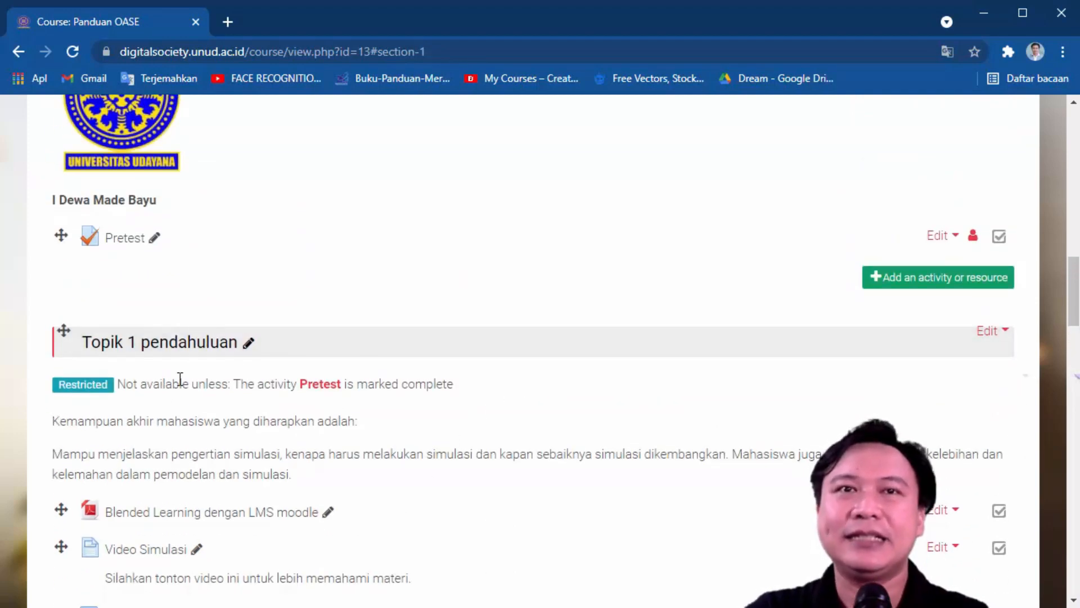
{"action": "scroll", "coordinate": [183, 377], "scroll_direction": "down", "scroll_amount": 1}
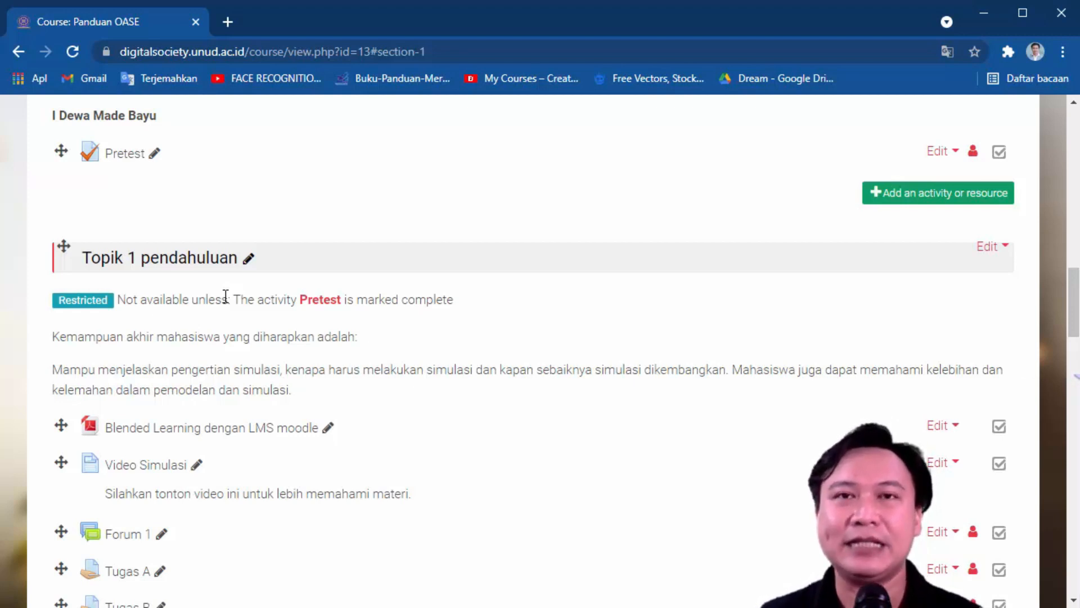
{"action": "scroll", "coordinate": [225, 296], "scroll_direction": "up", "scroll_amount": 1}
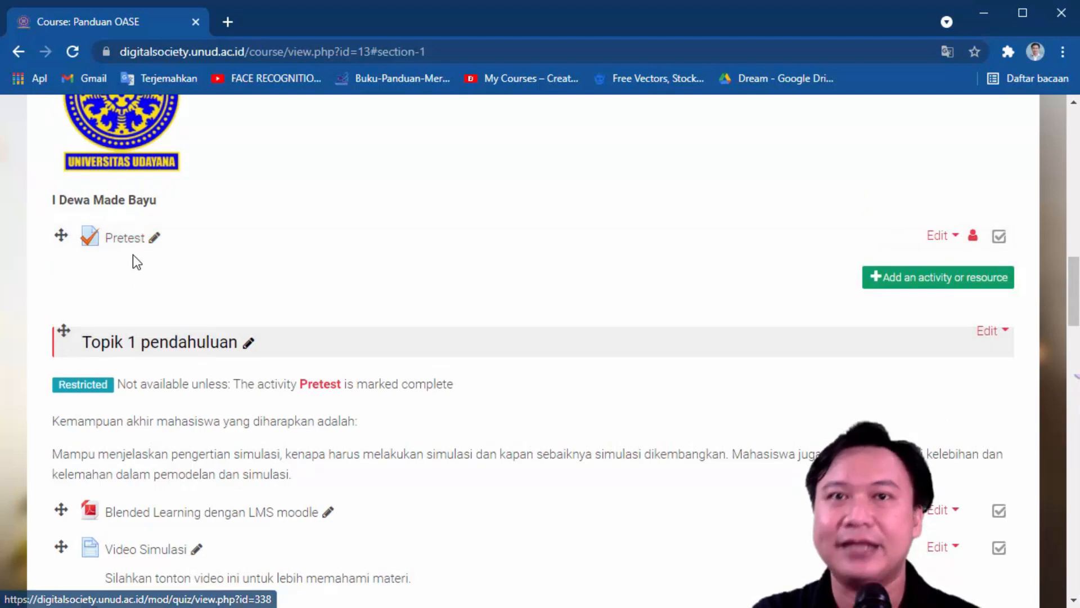
{"action": "scroll", "coordinate": [214, 357], "scroll_direction": "down", "scroll_amount": 1}
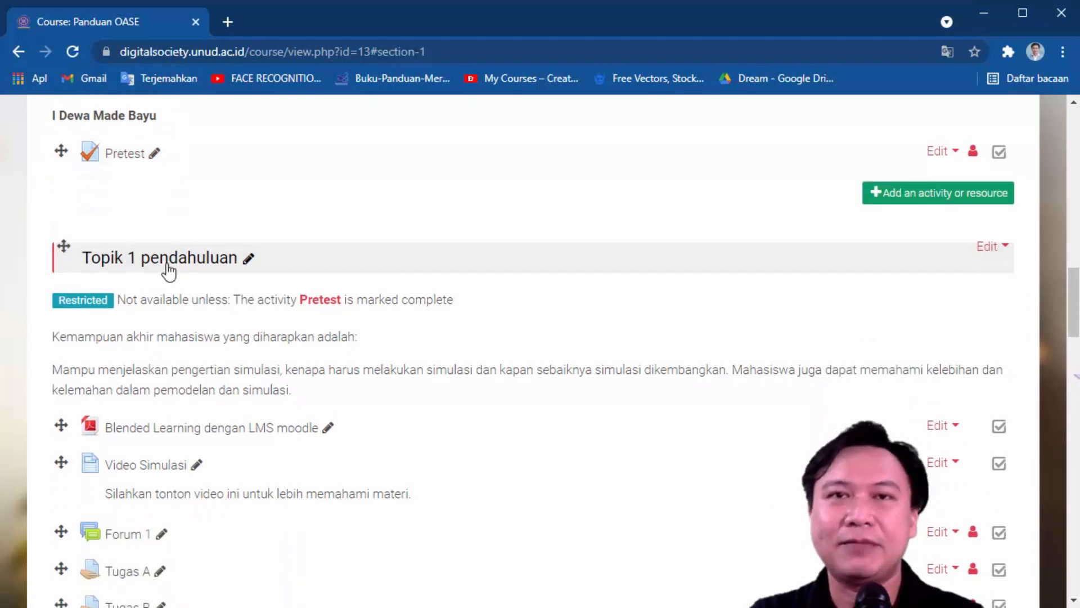
{"action": "scroll", "coordinate": [189, 315], "scroll_direction": "down", "scroll_amount": 2}
{"action": "scroll", "coordinate": [184, 313], "scroll_direction": "up", "scroll_amount": 1}
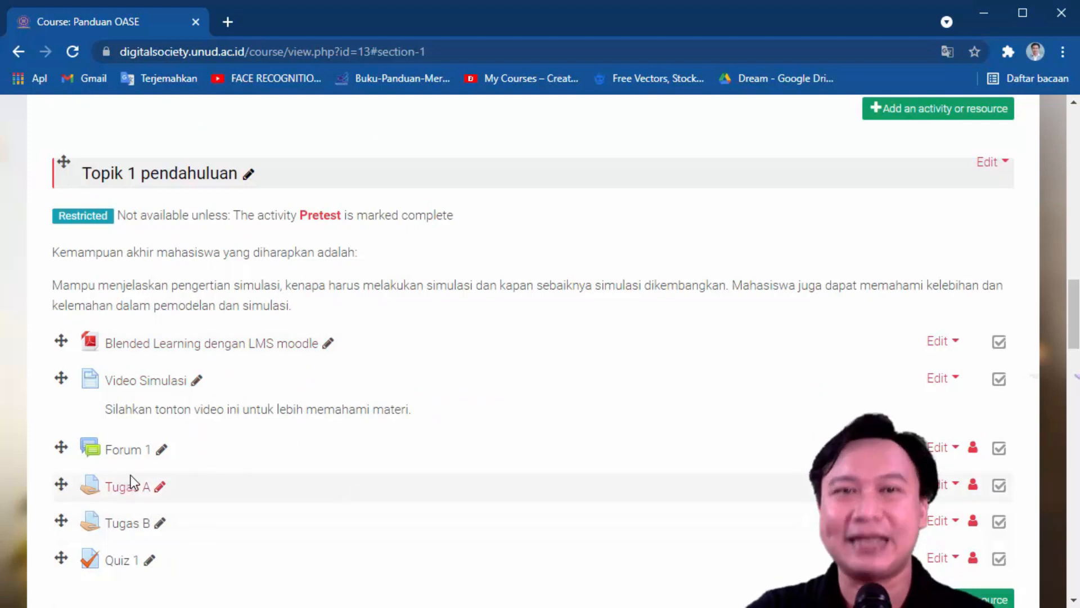
{"action": "scroll", "coordinate": [137, 478], "scroll_direction": "down", "scroll_amount": 2}
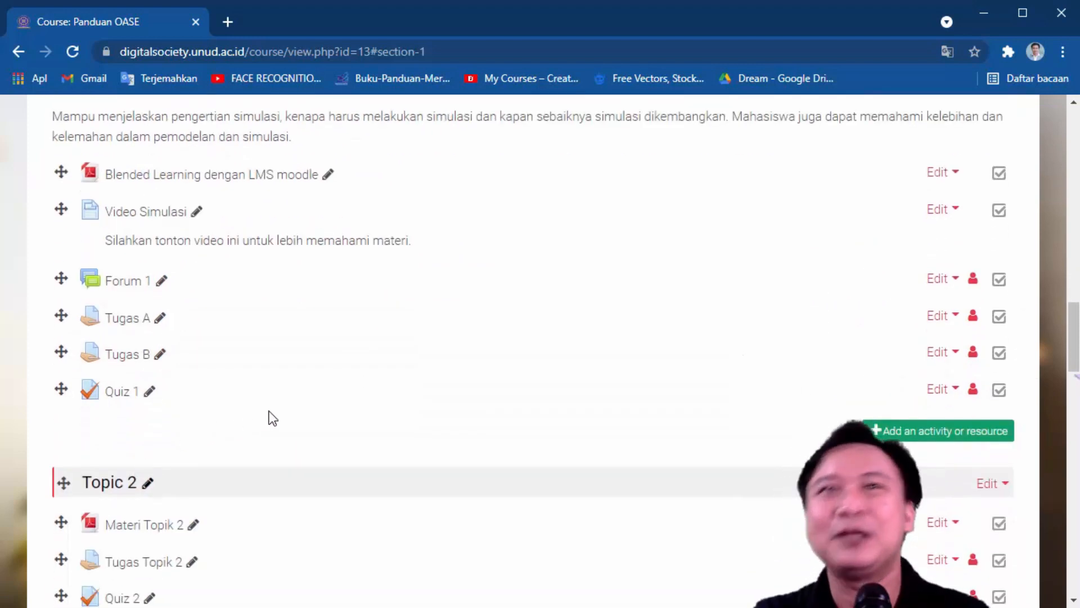
Open the settings of the section Topic 2 and expand its access restrictions
{"action": "scroll", "coordinate": [264, 422], "scroll_direction": "down", "scroll_amount": 1}
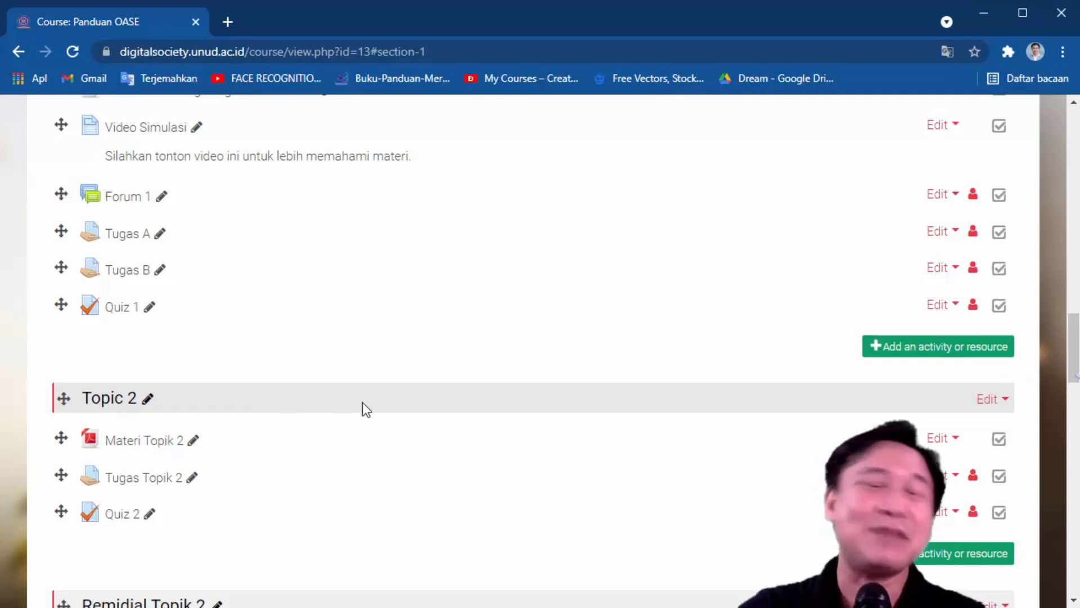
{"action": "left_click", "coordinate": [992, 401]}
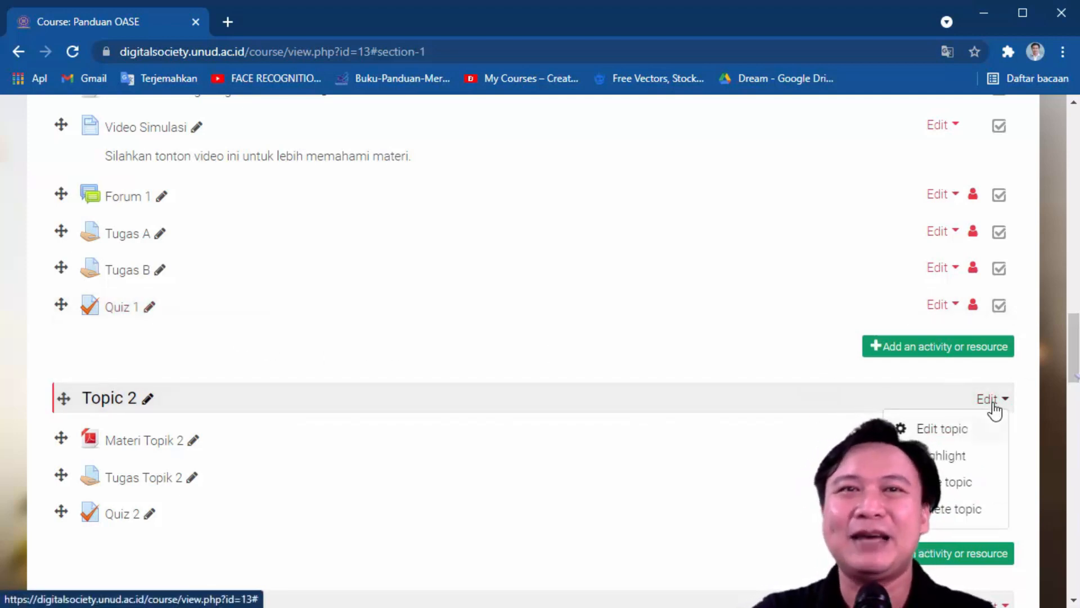
{"action": "left_click", "coordinate": [945, 432]}
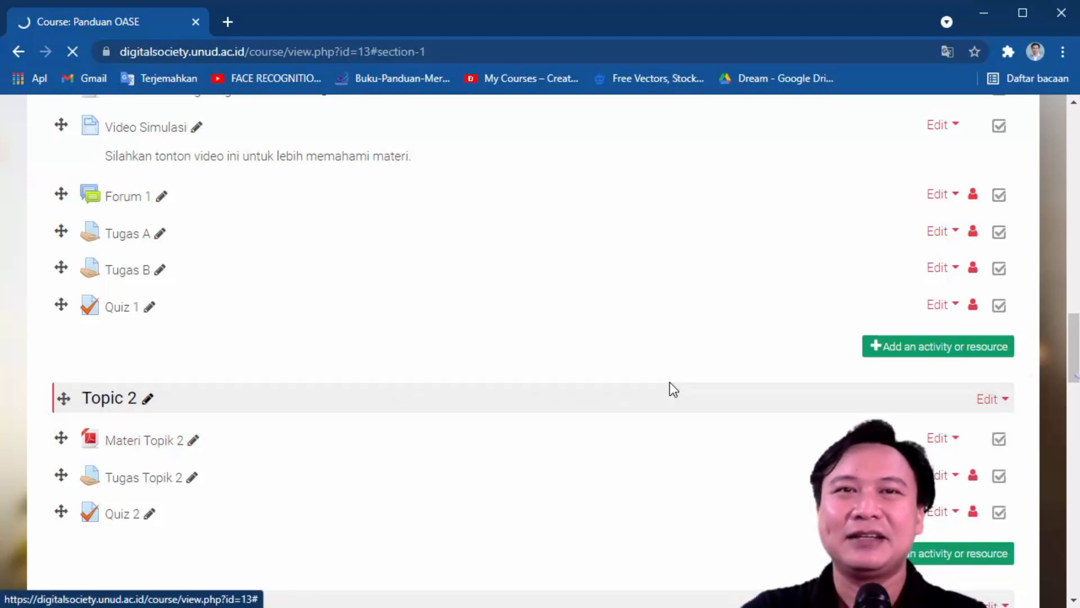
{"action": "scroll", "coordinate": [669, 383], "scroll_direction": "down", "scroll_amount": 10}
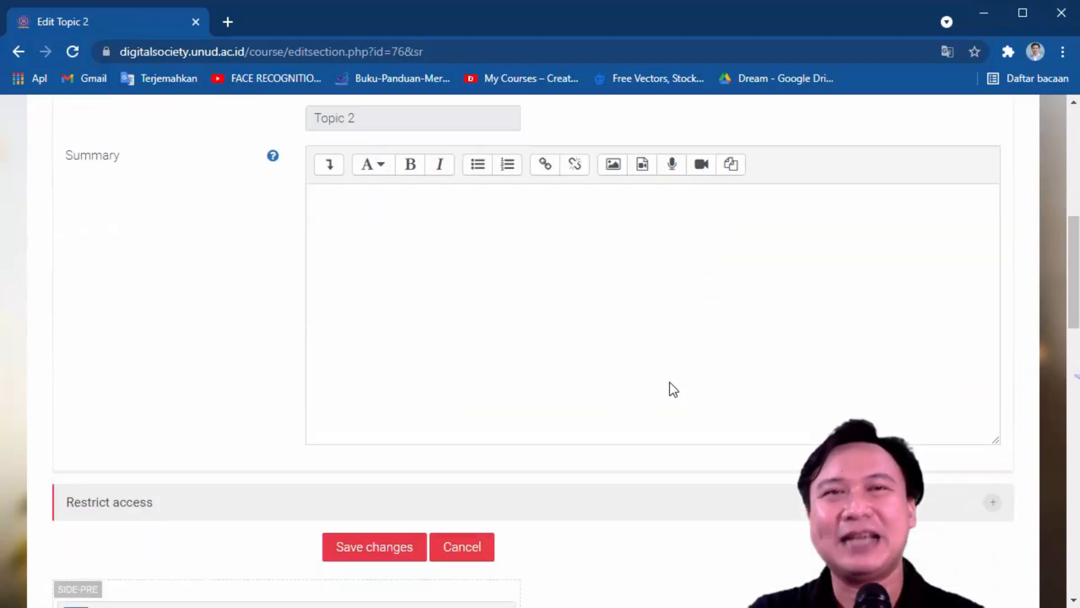
{"action": "left_click", "coordinate": [147, 319]}
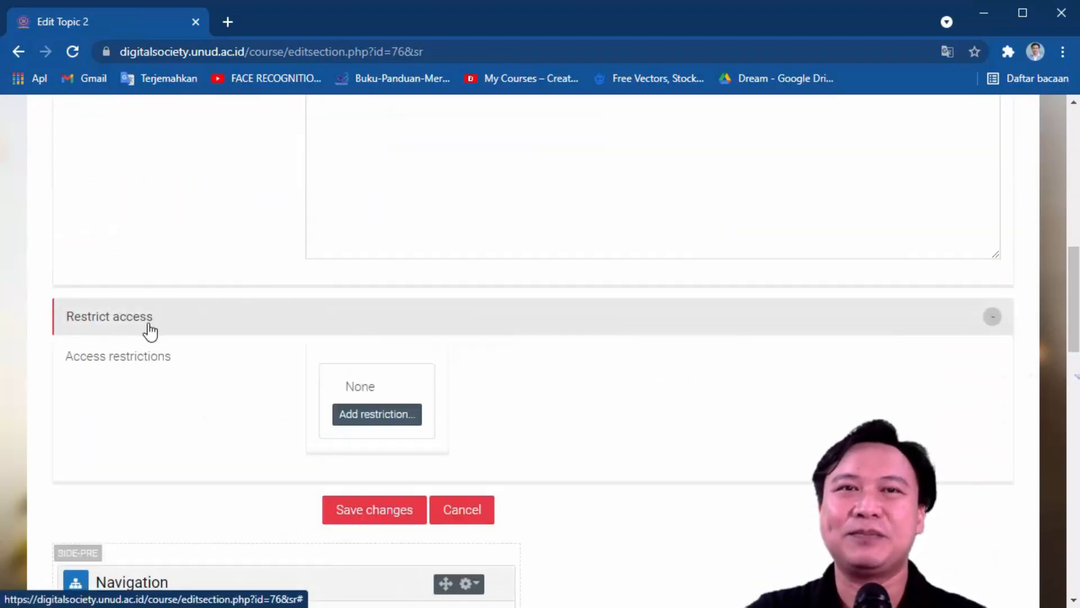
Add an activity completion restriction requiring Quiz 1 to be marked complete for Topic 2, and save the changes
{"action": "left_click", "coordinate": [360, 420]}
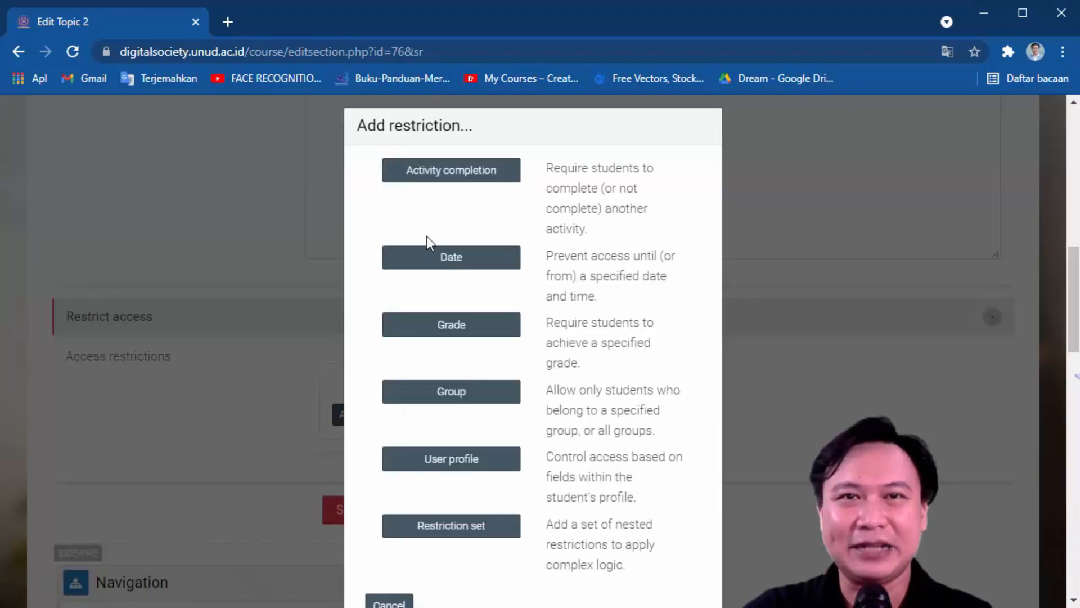
{"action": "left_click", "coordinate": [457, 176]}
{"action": "left_click", "coordinate": [609, 442]}
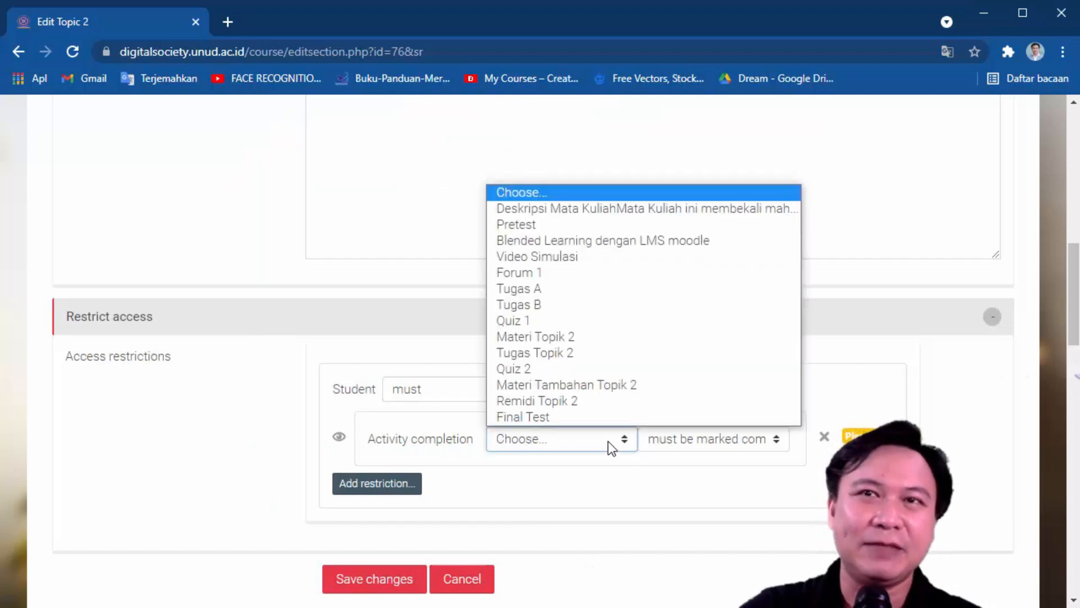
{"action": "left_click", "coordinate": [585, 325]}
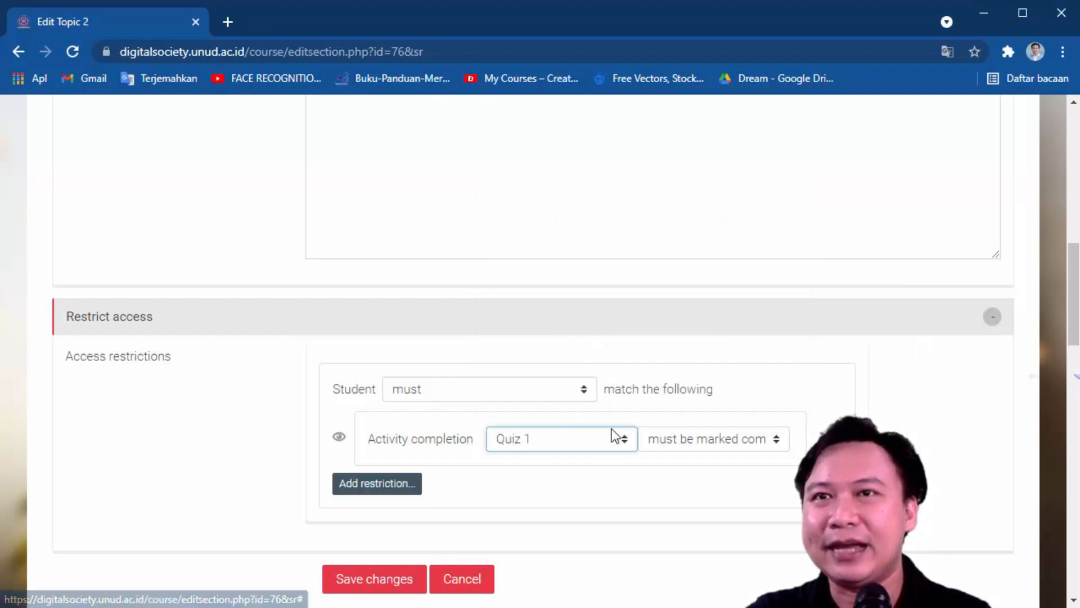
{"action": "left_click", "coordinate": [366, 587]}
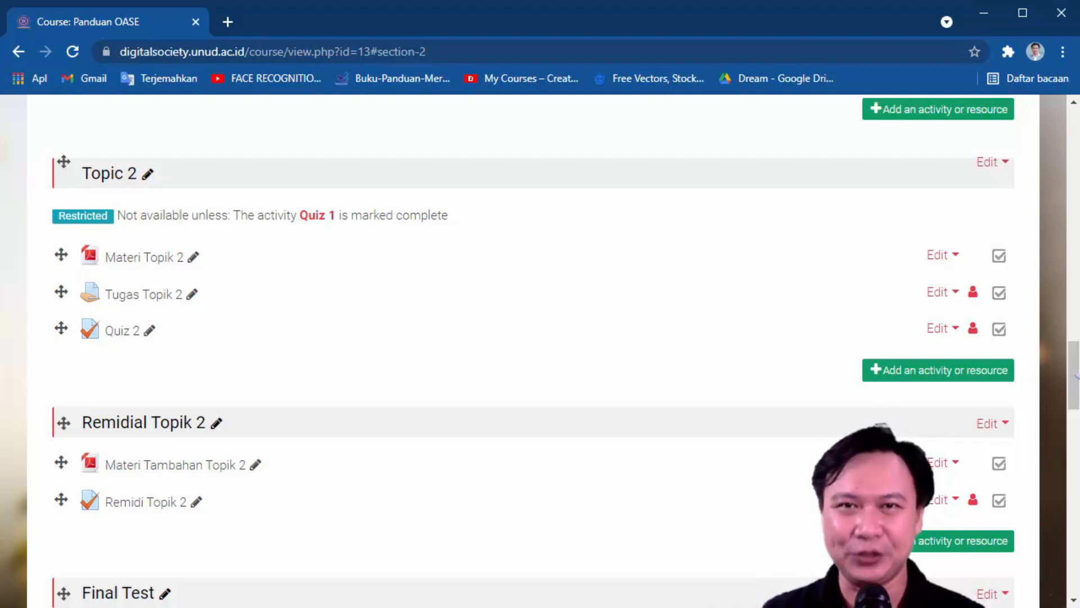
Open the settings of the assignment Tugas A in Topik 1 pendahuluan and expand its access restrictions
{"action": "scroll", "coordinate": [430, 287], "scroll_direction": "up", "scroll_amount": 7}
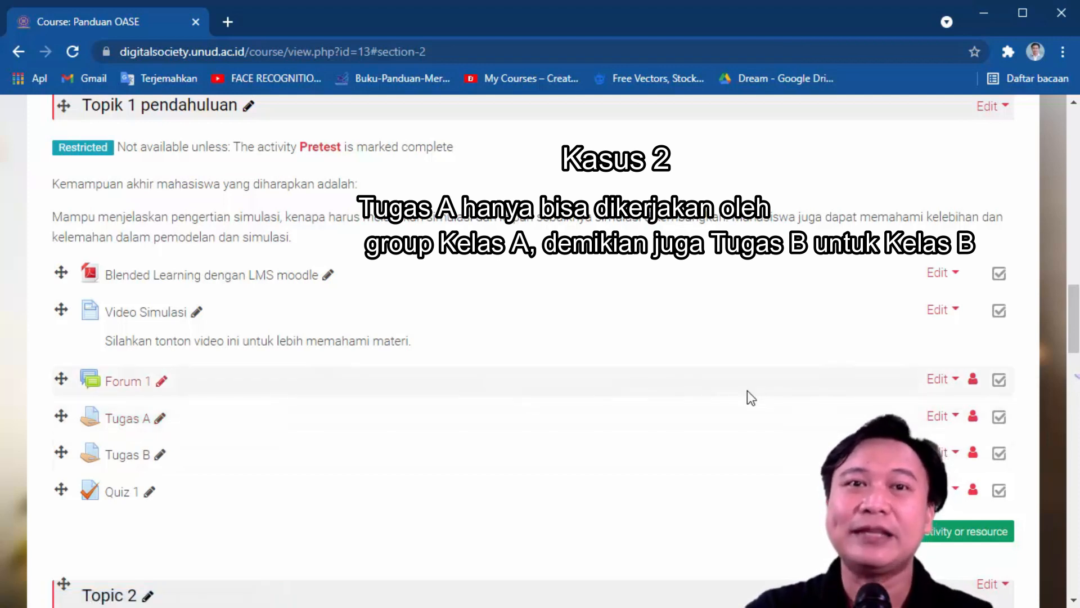
{"action": "left_click", "coordinate": [940, 417]}
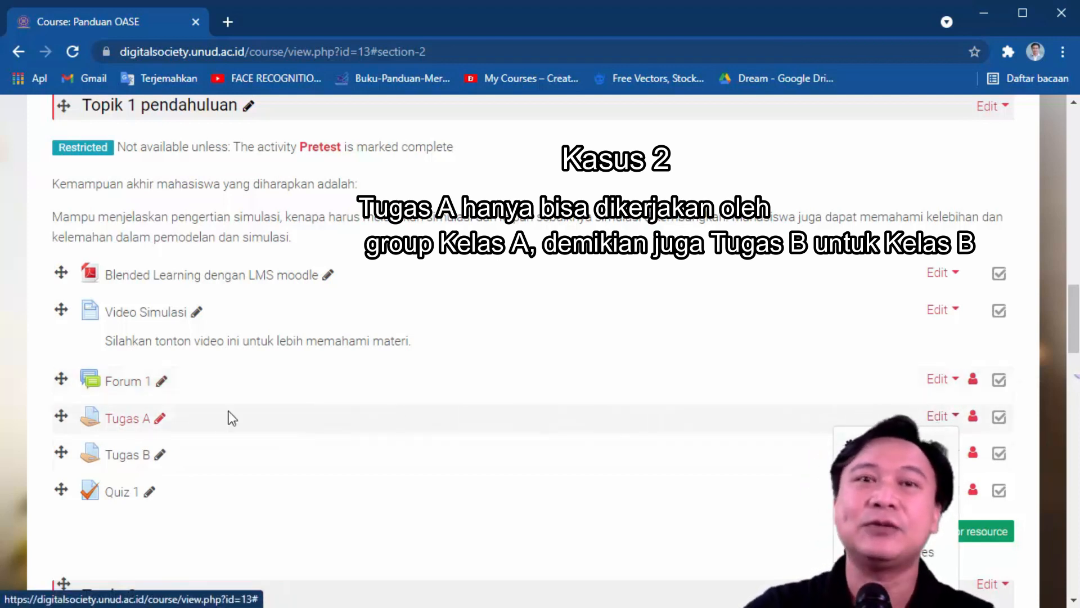
{"action": "left_click", "coordinate": [12, 425]}
{"action": "left_click", "coordinate": [939, 418]}
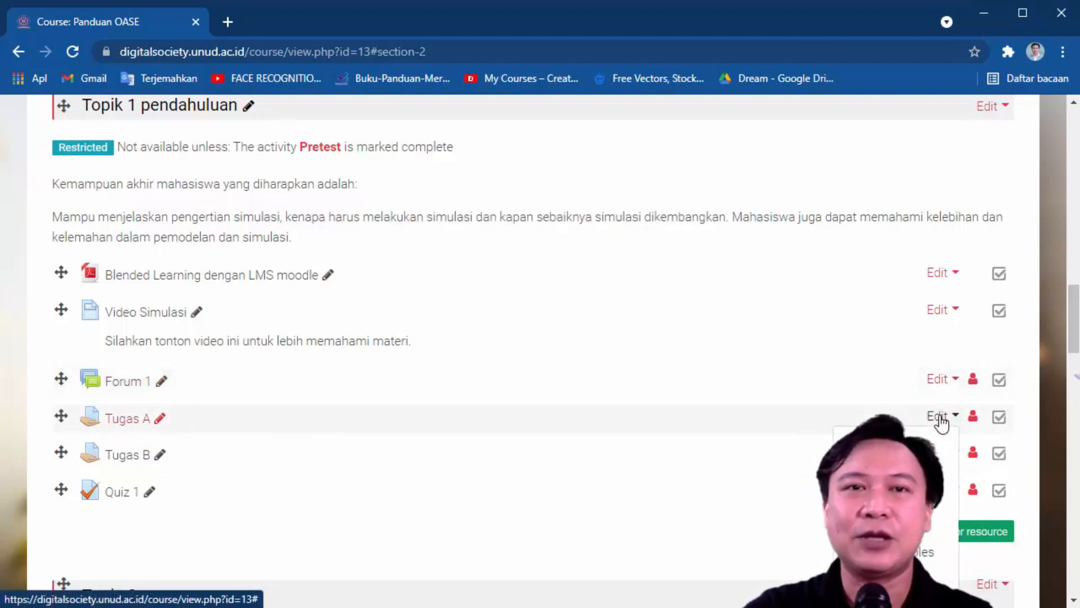
{"action": "left_click", "coordinate": [928, 449]}
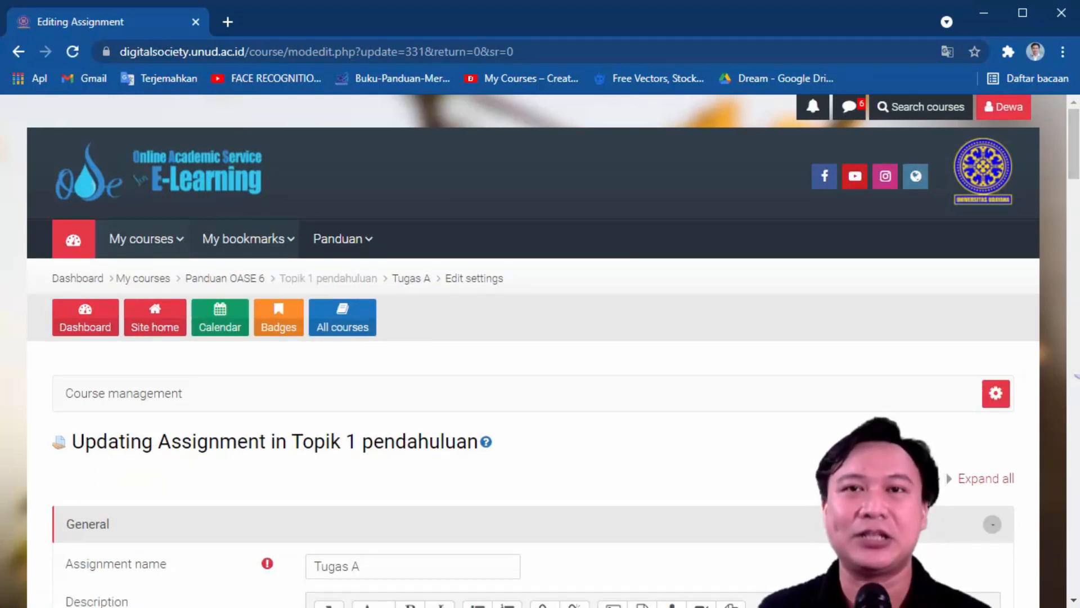
{"action": "scroll", "coordinate": [769, 499], "scroll_direction": "down", "scroll_amount": 5}
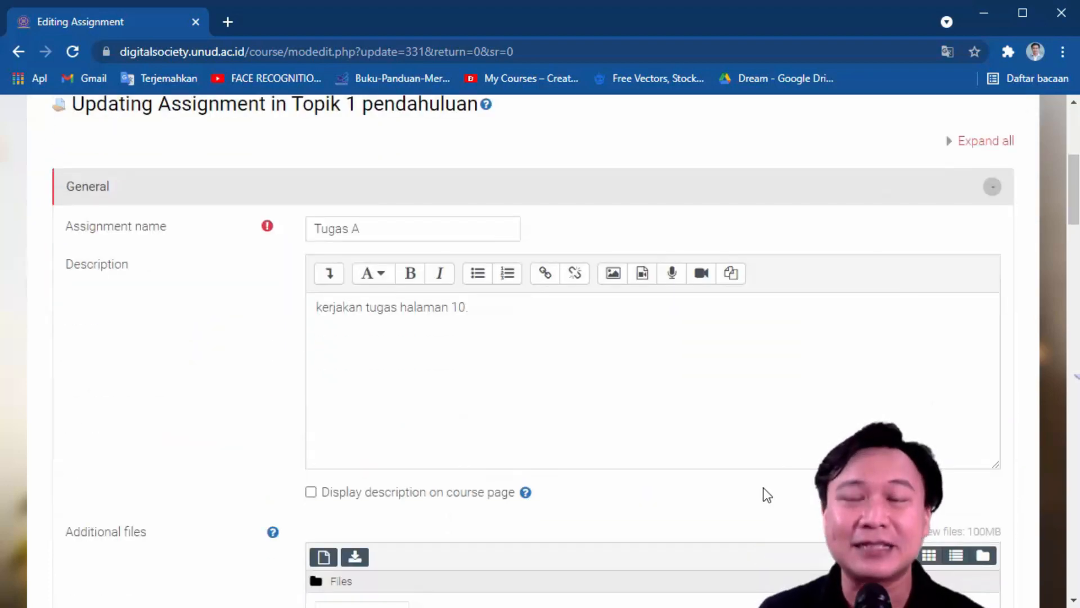
{"action": "scroll", "coordinate": [521, 441], "scroll_direction": "down", "scroll_amount": 5}
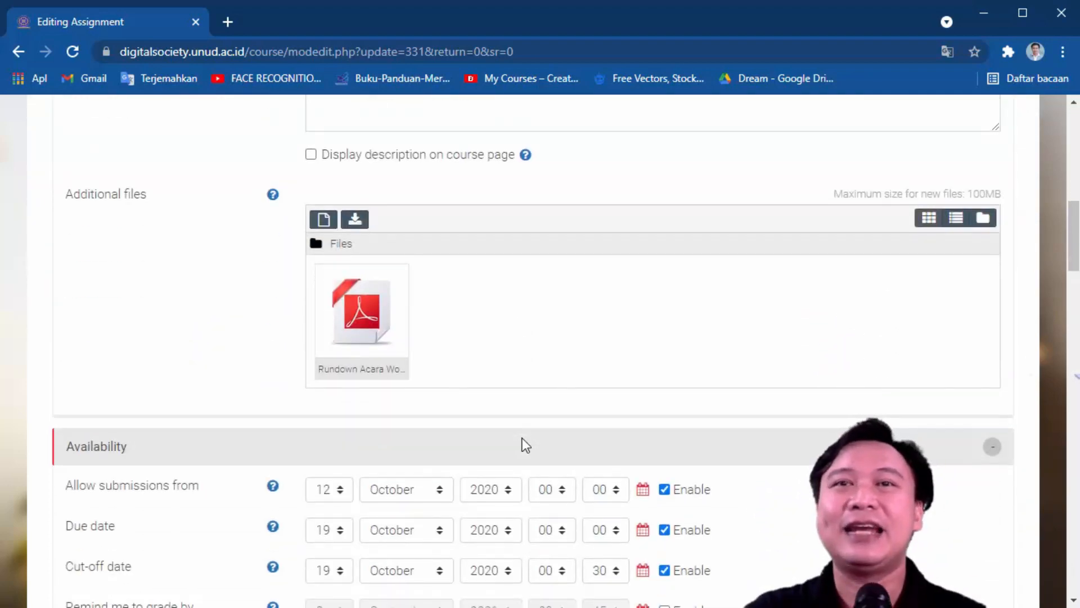
{"action": "scroll", "coordinate": [522, 439], "scroll_direction": "down", "scroll_amount": 10}
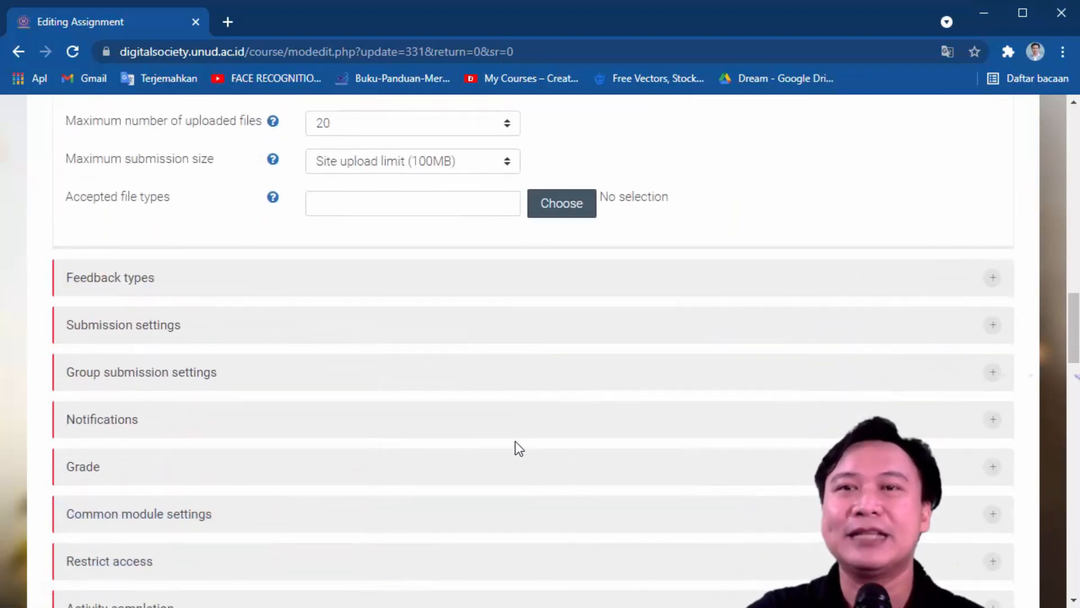
{"action": "scroll", "coordinate": [514, 446], "scroll_direction": "down", "scroll_amount": 5}
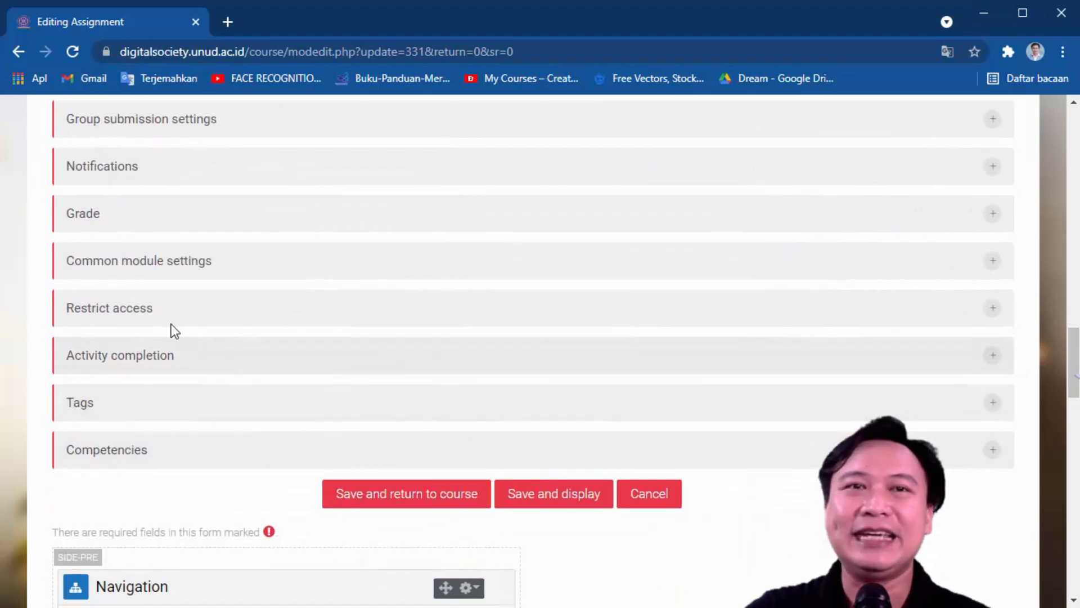
{"action": "left_click", "coordinate": [149, 310]}
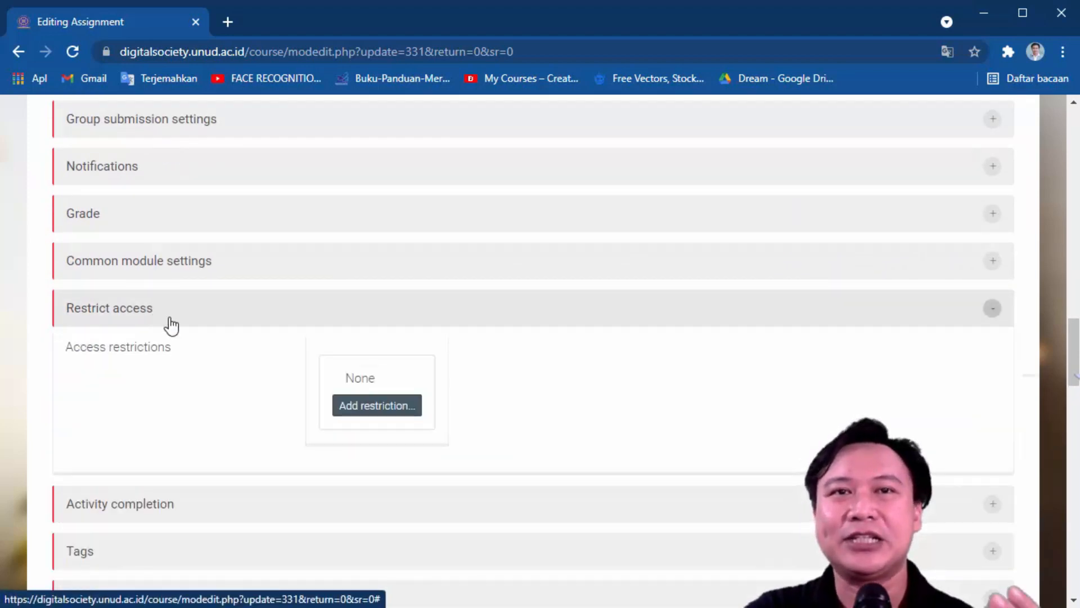
Add a group restriction requiring membership of Kelas A to Tugas A, and save the changes, returning to the course
{"action": "left_click", "coordinate": [355, 416]}
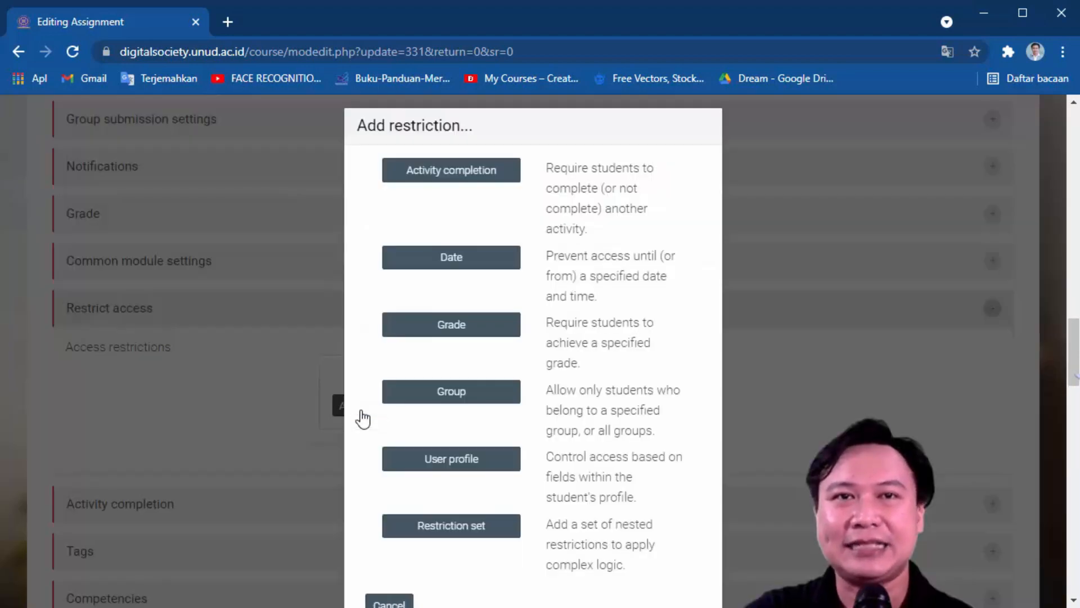
{"action": "left_click", "coordinate": [428, 394]}
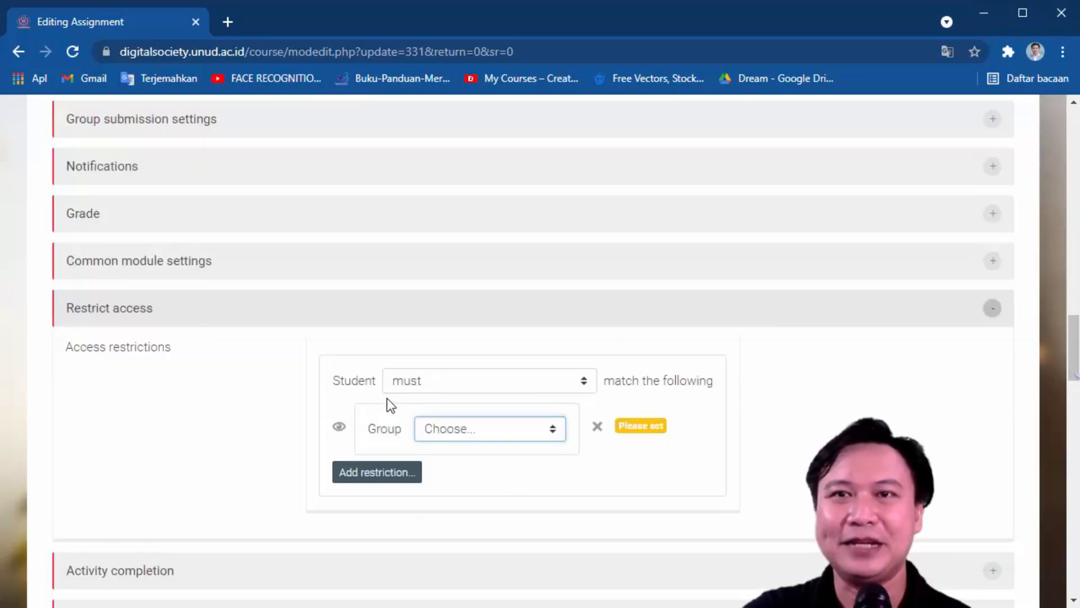
{"action": "left_click", "coordinate": [435, 434]}
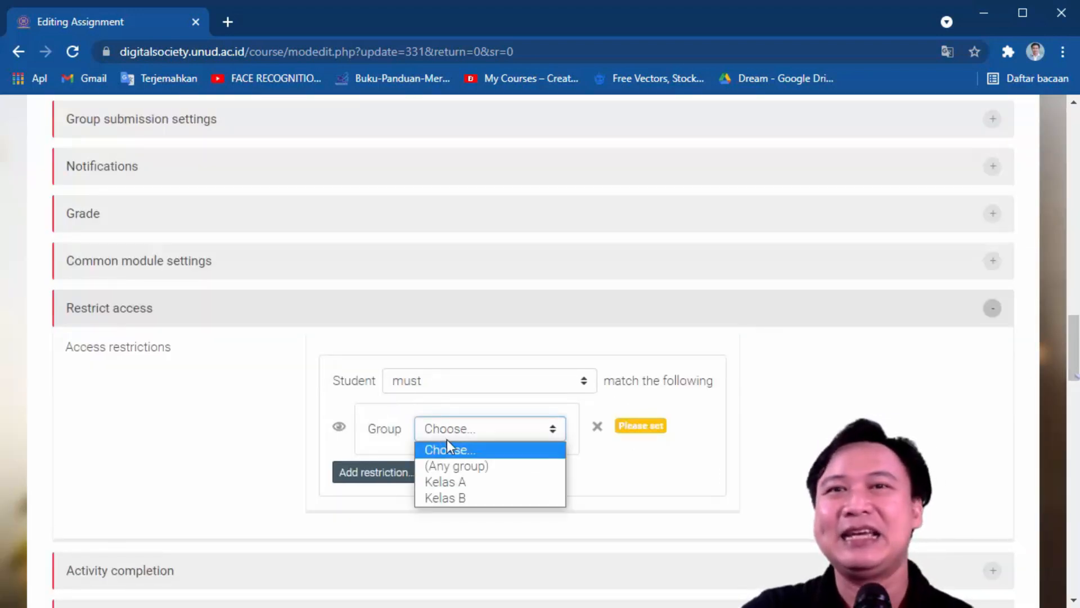
{"action": "left_click", "coordinate": [458, 480]}
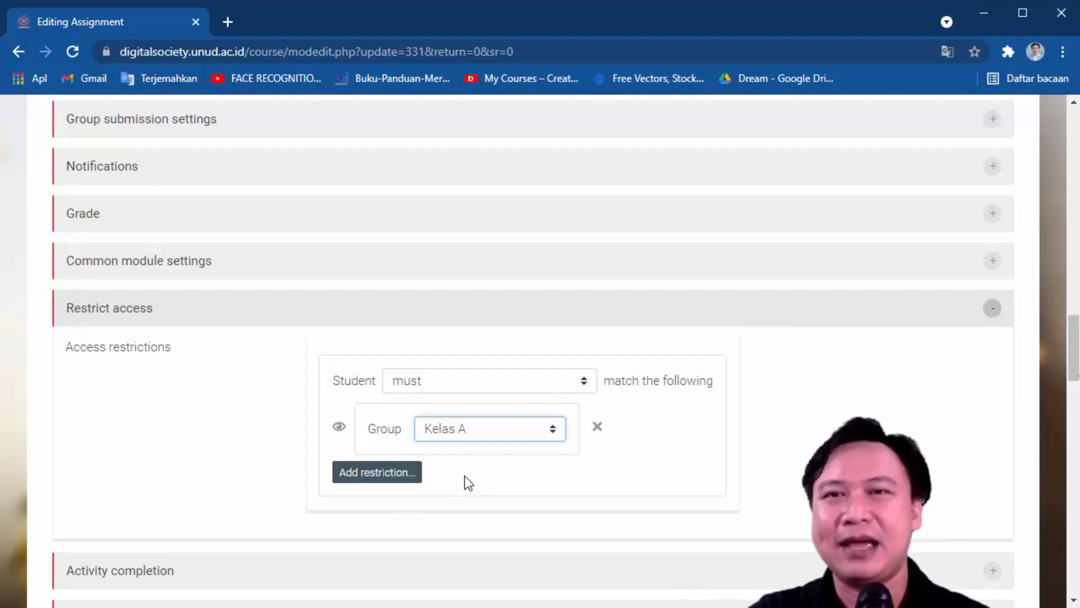
{"action": "scroll", "coordinate": [625, 492], "scroll_direction": "up", "scroll_amount": 20}
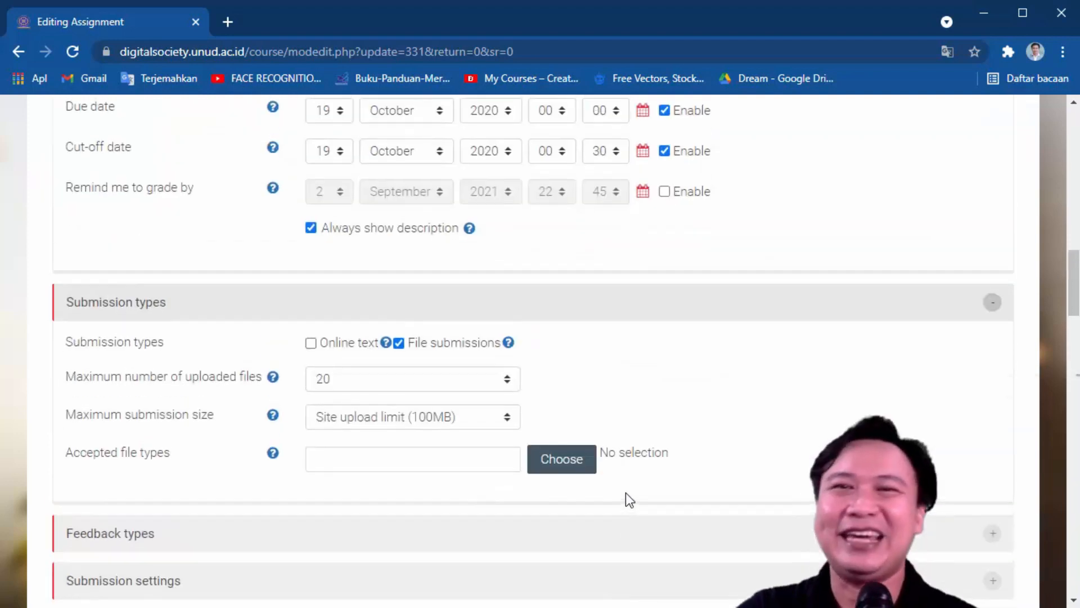
{"action": "scroll", "coordinate": [904, 330], "scroll_direction": "down", "scroll_amount": 6}
{"action": "scroll", "coordinate": [904, 330], "scroll_direction": "up", "scroll_amount": 7}
{"action": "scroll", "coordinate": [904, 330], "scroll_direction": "down", "scroll_amount": 18}
{"action": "scroll", "coordinate": [845, 351], "scroll_direction": "down", "scroll_amount": 9}
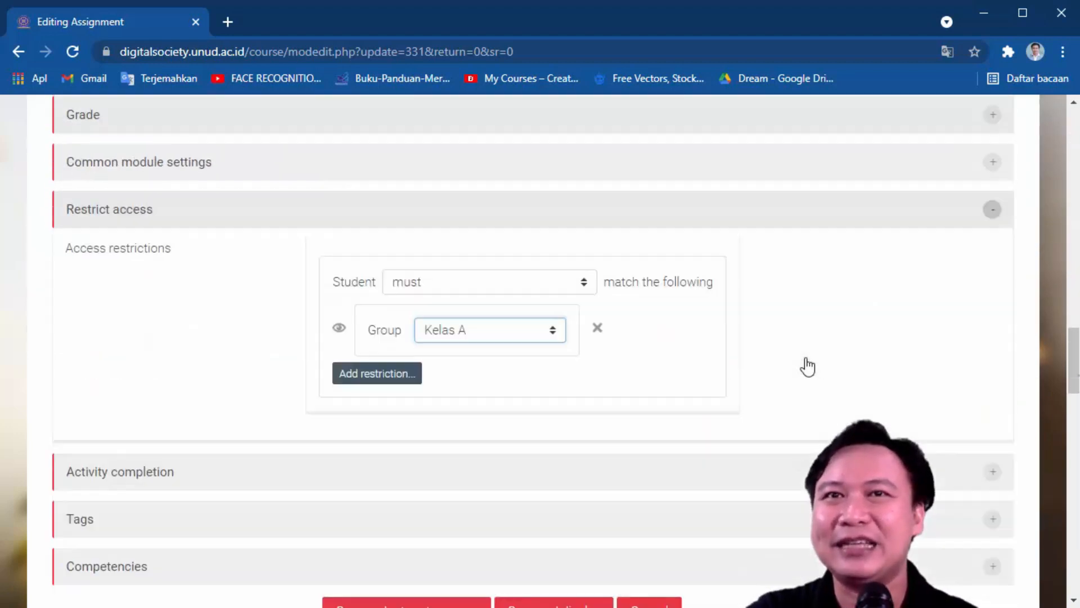
{"action": "left_click", "coordinate": [431, 303]}
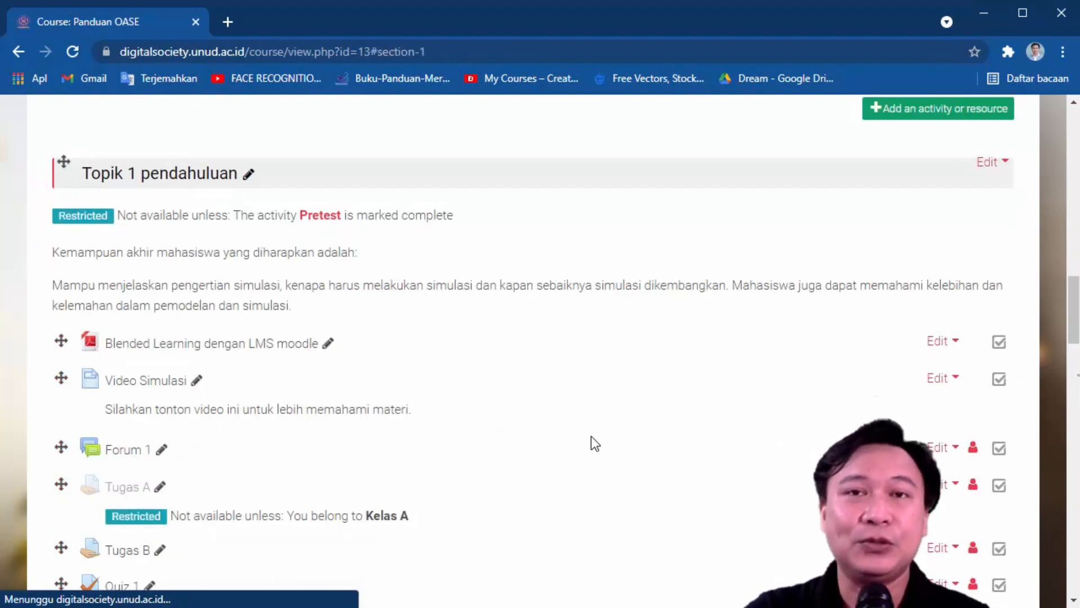
Open the settings of the assignment Tugas B in Topik 1 pendahuluan and expand its access restrictions
{"action": "scroll", "coordinate": [634, 433], "scroll_direction": "down", "scroll_amount": 4}
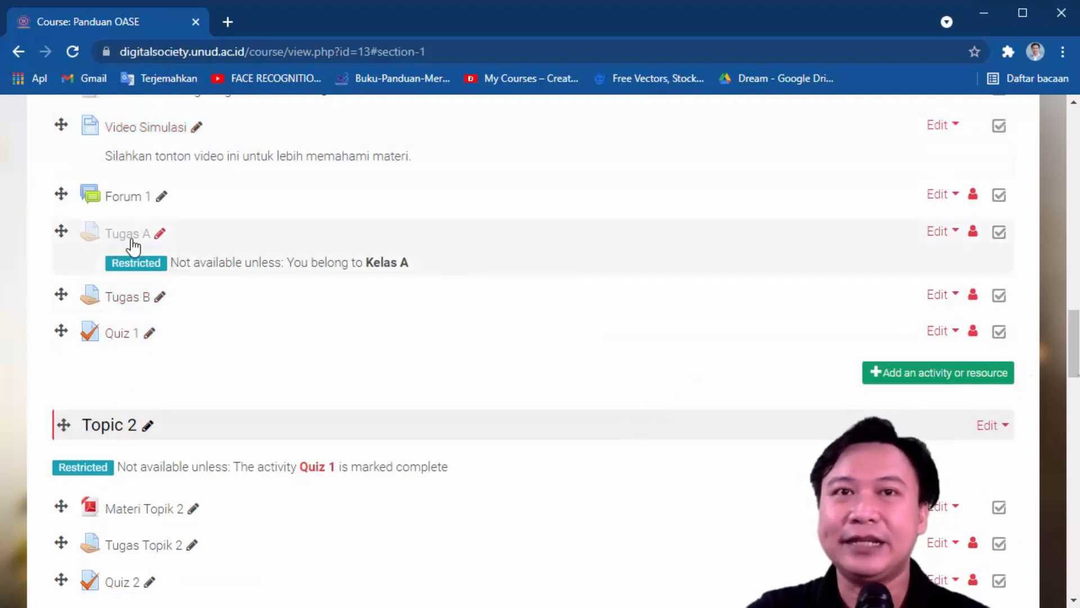
{"action": "left_click_drag", "start_coordinate": [173, 262], "coordinate": [414, 268]}
{"action": "left_click", "coordinate": [393, 268]}
{"action": "left_click", "coordinate": [934, 304]}
{"action": "left_click", "coordinate": [921, 321]}
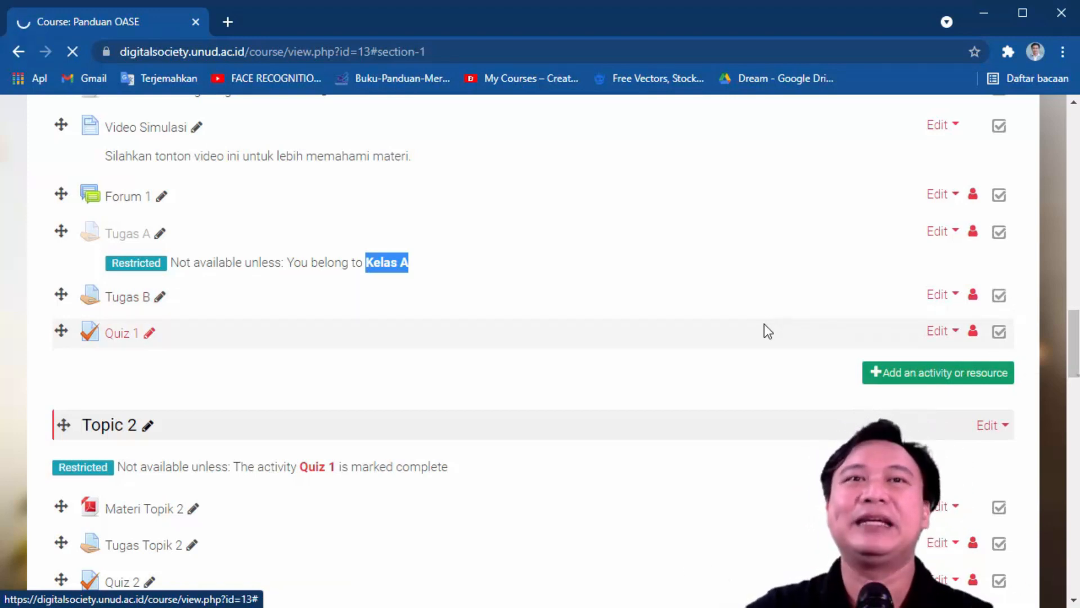
{"action": "scroll", "coordinate": [174, 390], "scroll_direction": "down", "scroll_amount": 20}
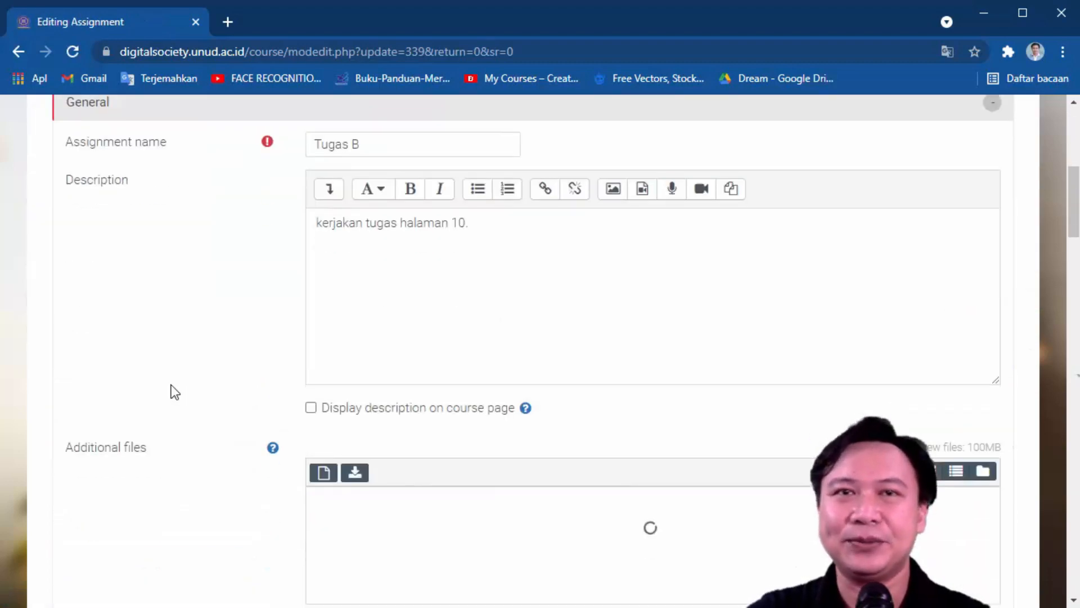
{"action": "scroll", "coordinate": [173, 390], "scroll_direction": "down", "scroll_amount": 5}
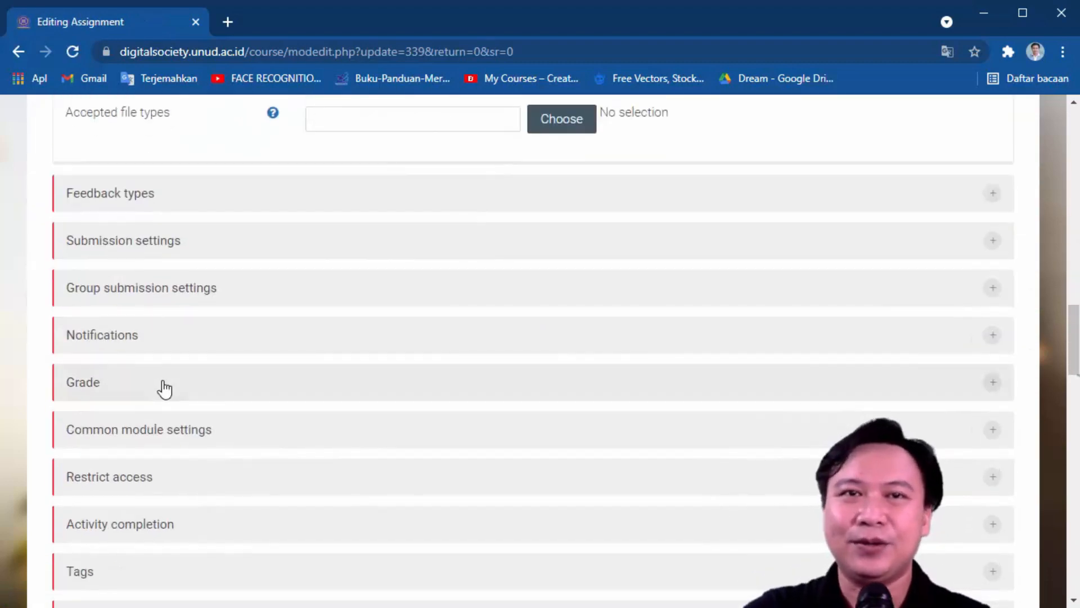
{"action": "scroll", "coordinate": [164, 384], "scroll_direction": "down", "scroll_amount": 3}
{"action": "left_click", "coordinate": [147, 310]}
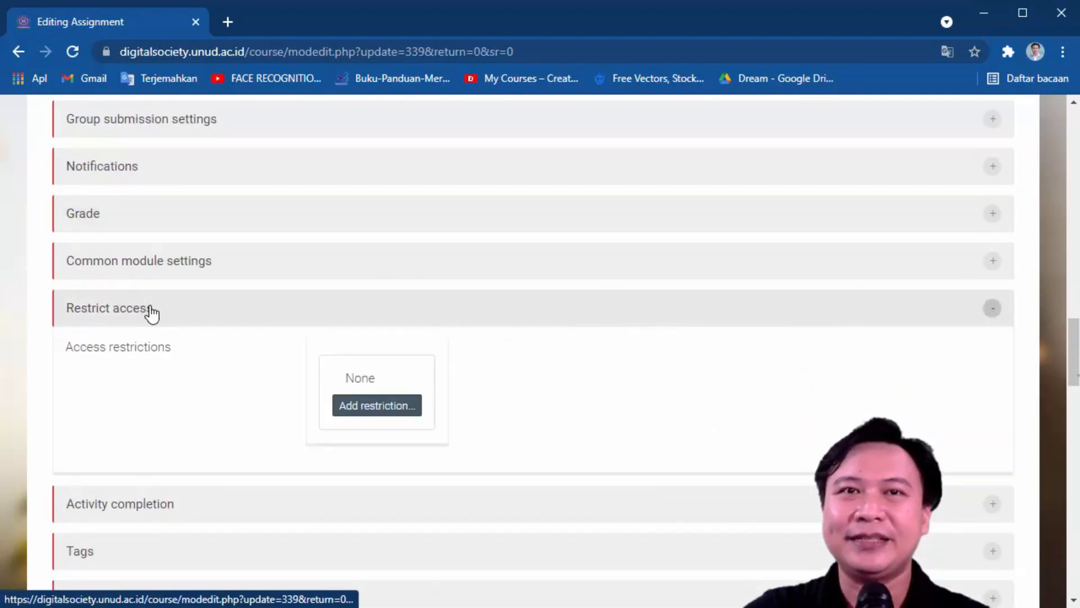
Add a group restriction requiring membership of Kelas B to Tugas B, and save the changes, returning to the course
{"action": "left_click", "coordinate": [368, 405]}
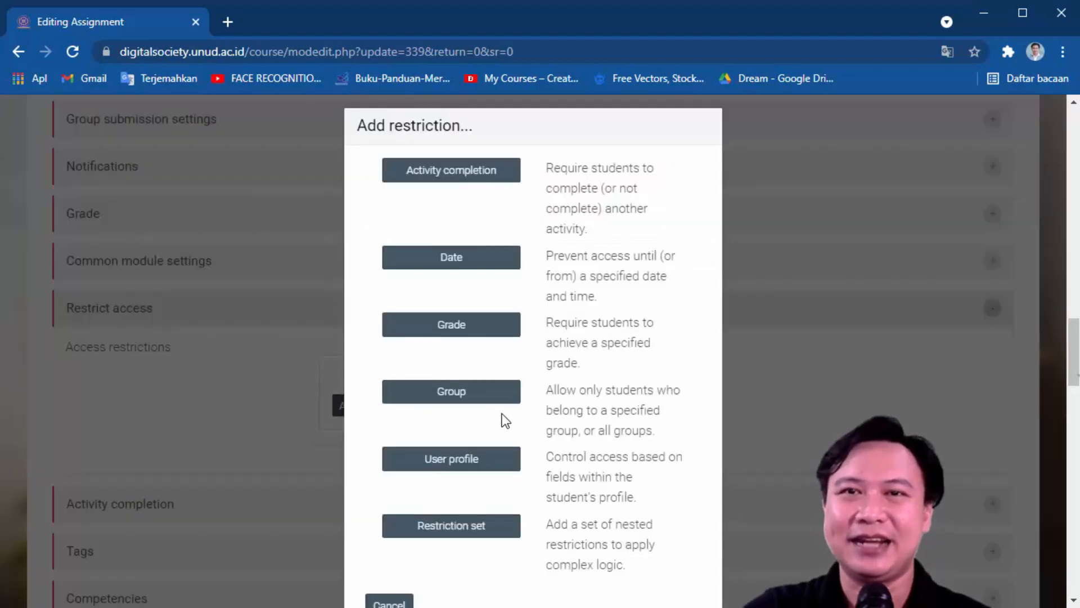
{"action": "left_click", "coordinate": [479, 393]}
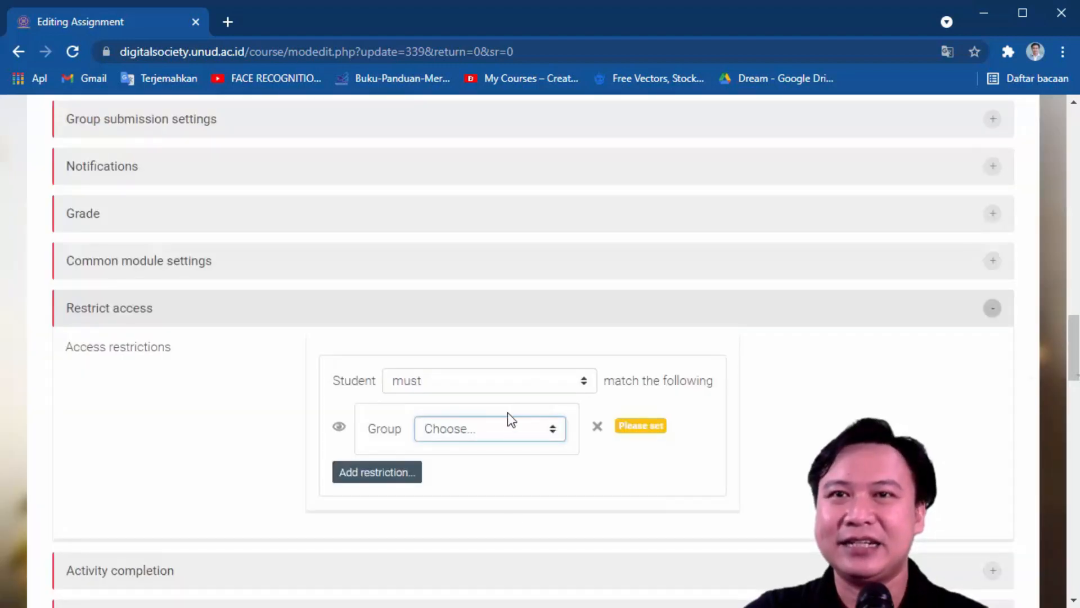
{"action": "left_click", "coordinate": [508, 430]}
{"action": "left_click", "coordinate": [468, 495]}
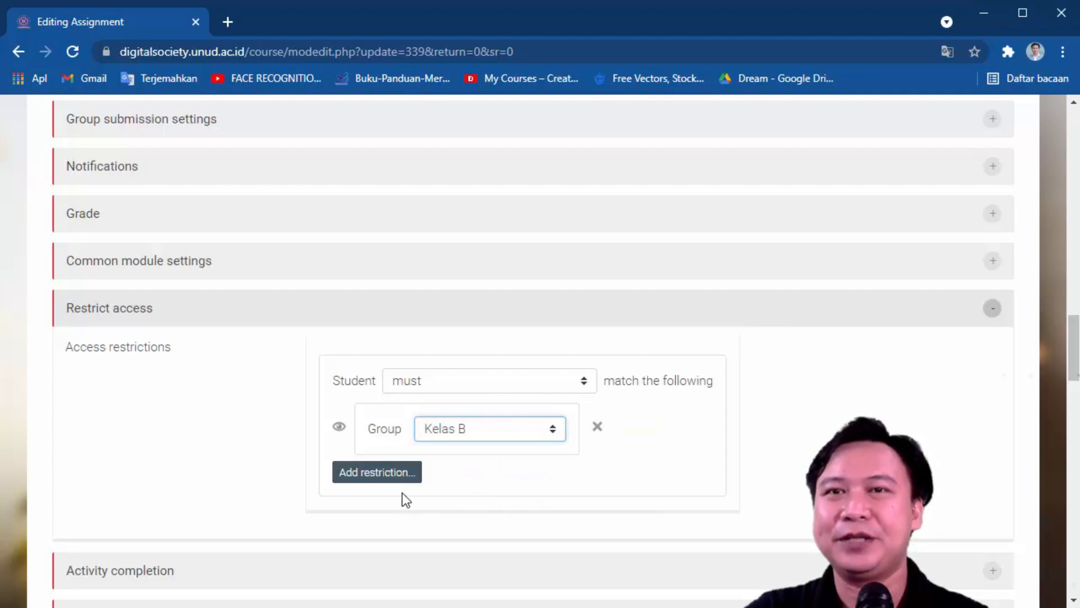
{"action": "scroll", "coordinate": [444, 531], "scroll_direction": "down", "scroll_amount": 10}
{"action": "left_click", "coordinate": [427, 211]}
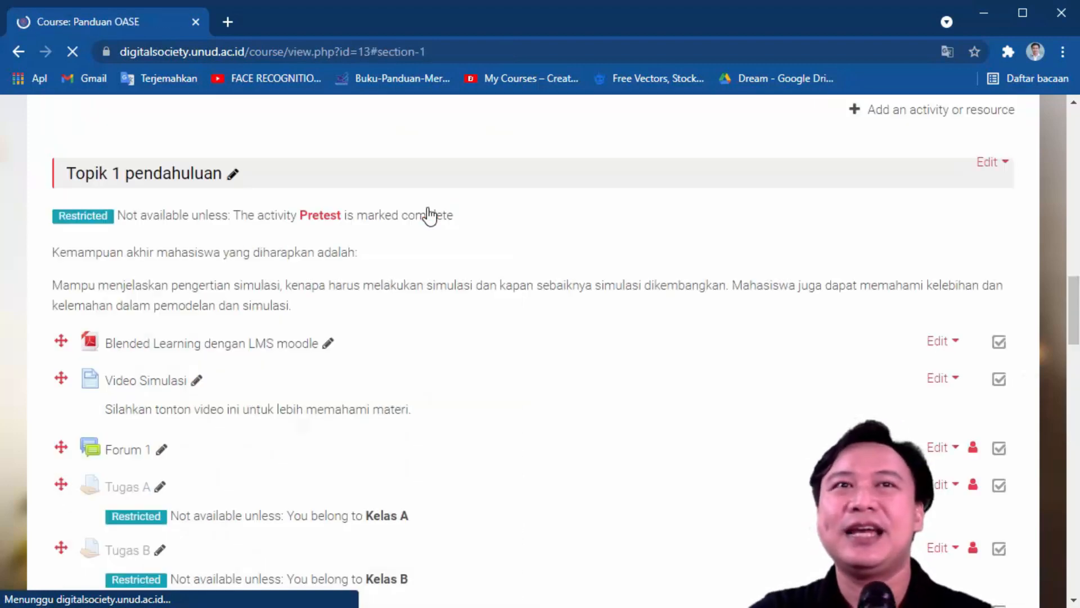
Cycle the group mode of Tugas A through separate groups and visible groups, back to its original mode
{"action": "scroll", "coordinate": [404, 305], "scroll_direction": "down", "scroll_amount": 4}
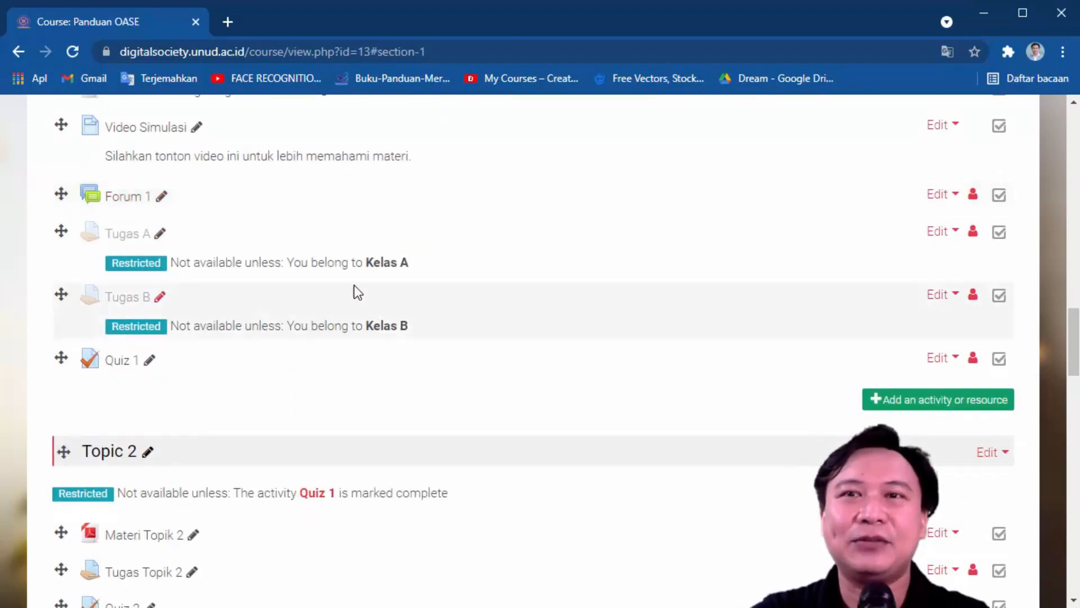
{"action": "left_click", "coordinate": [973, 235]}
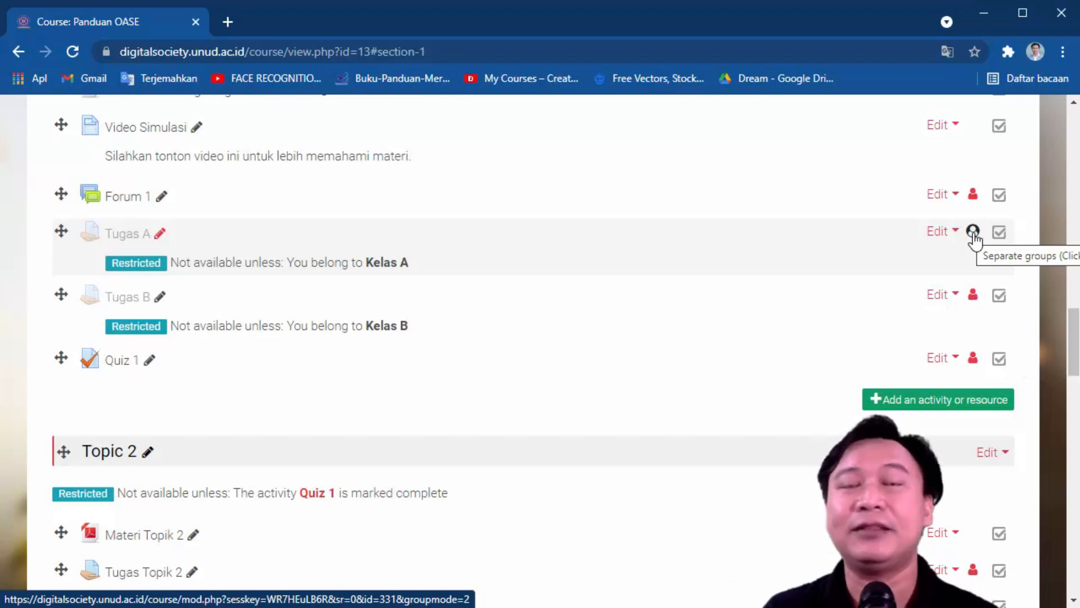
{"action": "left_click", "coordinate": [974, 236]}
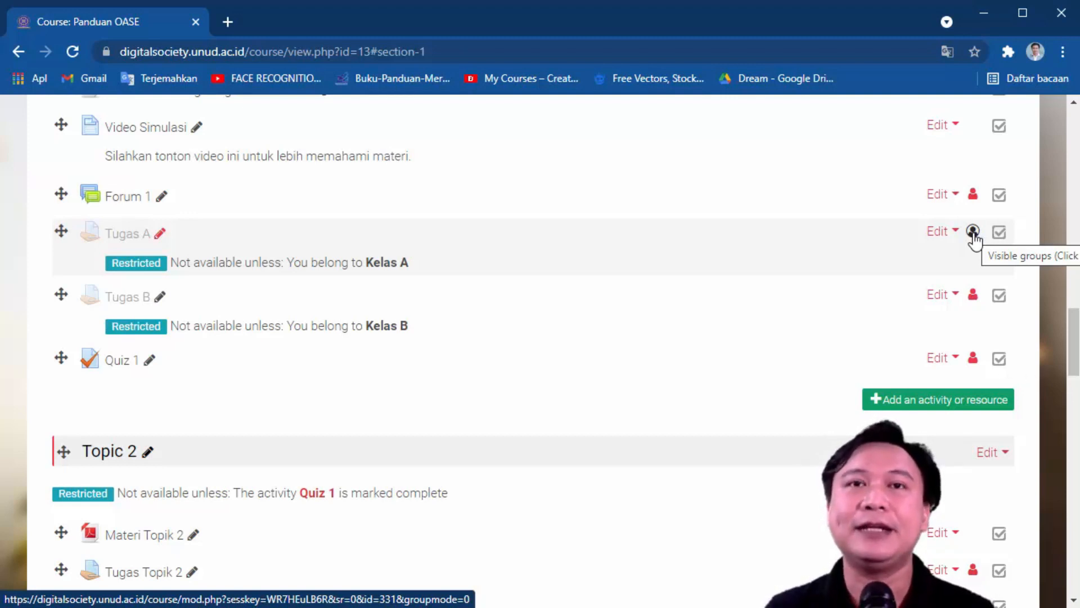
{"action": "left_click", "coordinate": [973, 232]}
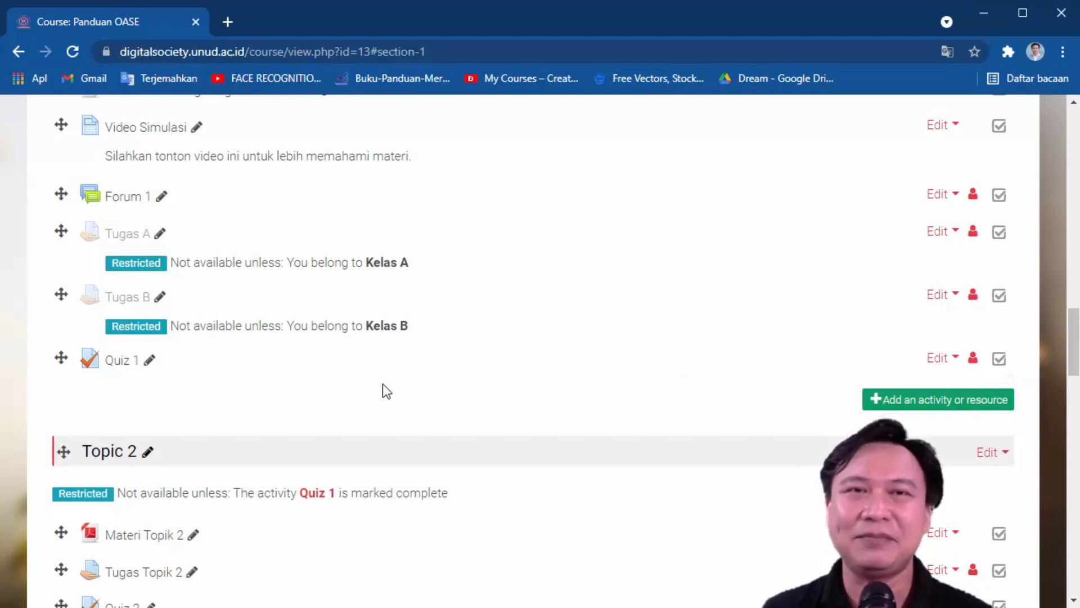
Open the settings of the assignment Tugas Topik 2 in Topic 2 and go to its availability dates
{"action": "scroll", "coordinate": [386, 386], "scroll_direction": "down", "scroll_amount": 5}
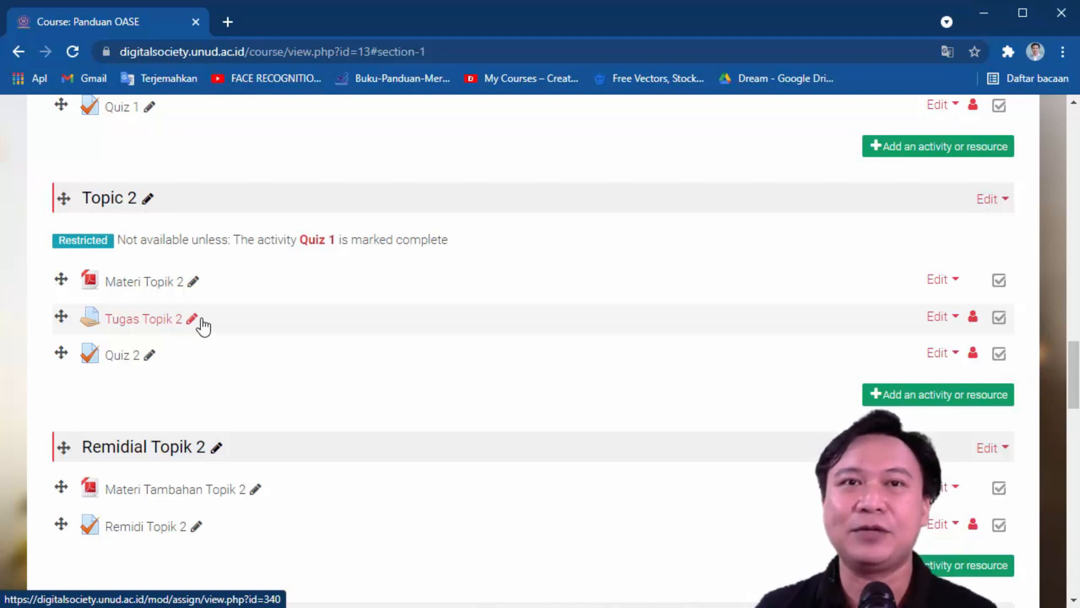
{"action": "left_click", "coordinate": [941, 316]}
{"action": "left_click", "coordinate": [929, 350]}
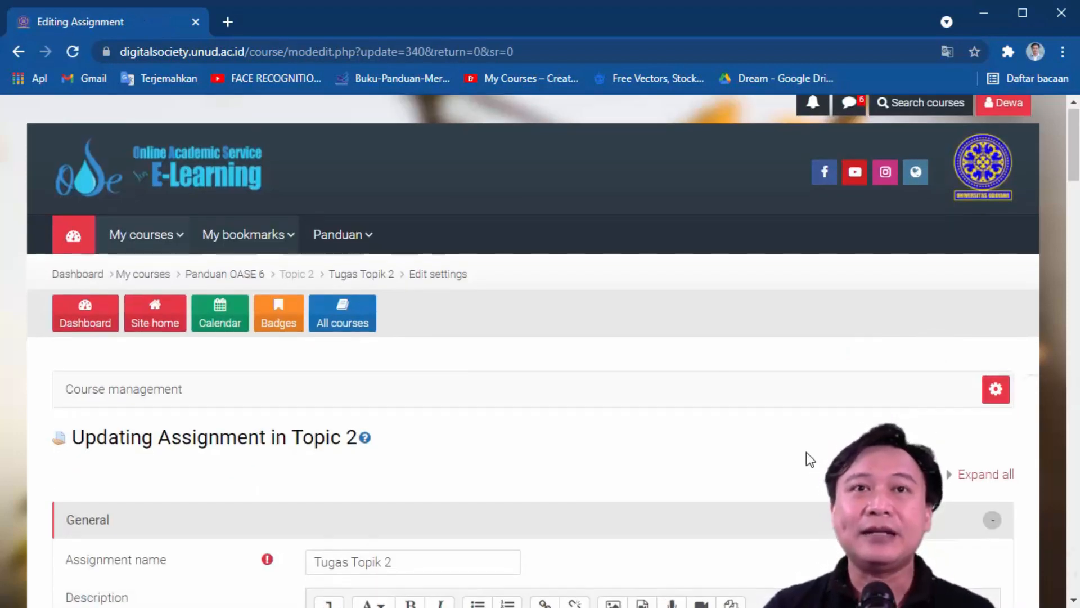
{"action": "scroll", "coordinate": [806, 451], "scroll_direction": "down", "scroll_amount": 6}
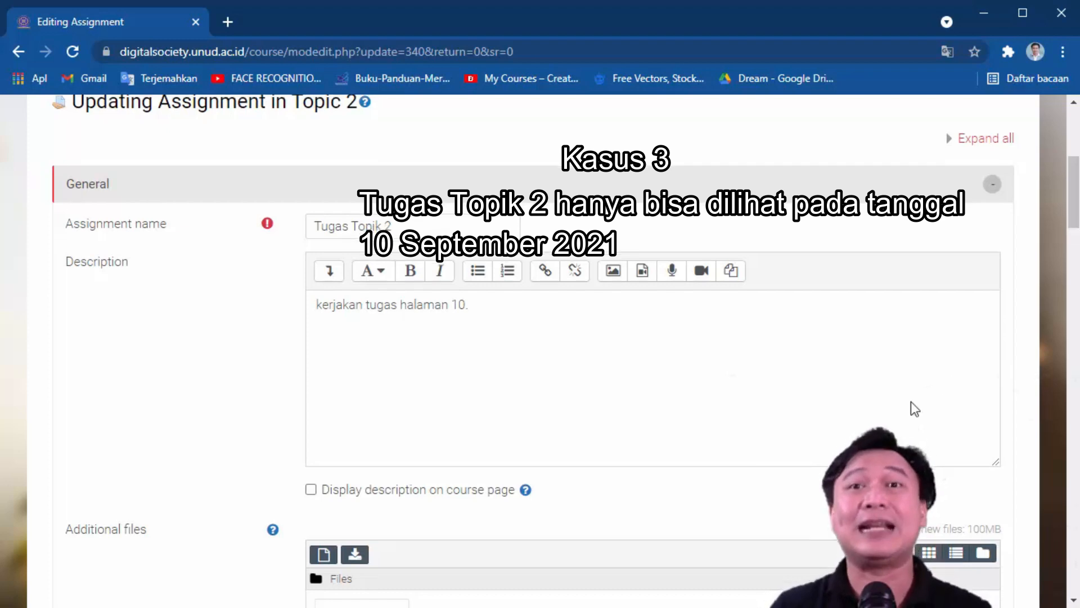
{"action": "scroll", "coordinate": [599, 403], "scroll_direction": "down", "scroll_amount": 10}
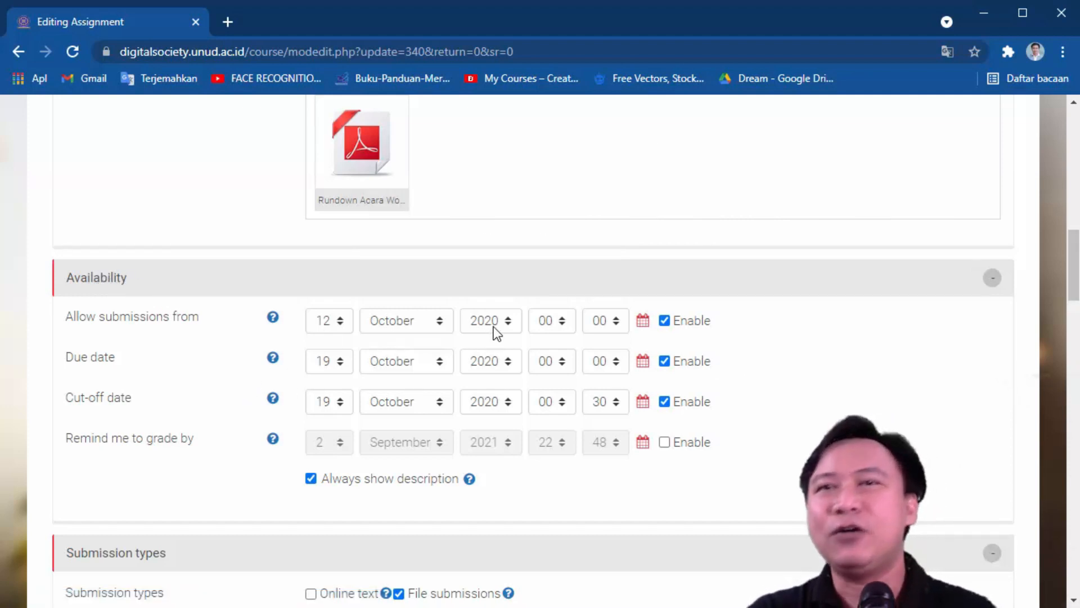
Set the month of the allow-submissions, due and cut-off dates of Tugas Topik 2 to September
{"action": "left_click", "coordinate": [440, 329]}
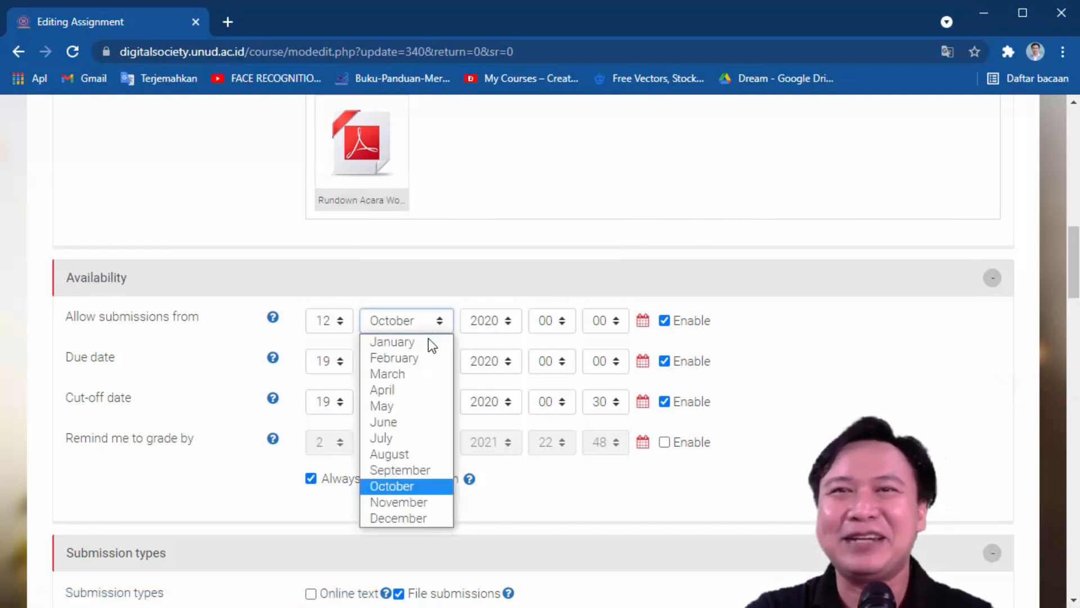
{"action": "left_click", "coordinate": [401, 470]}
{"action": "left_click", "coordinate": [440, 363]}
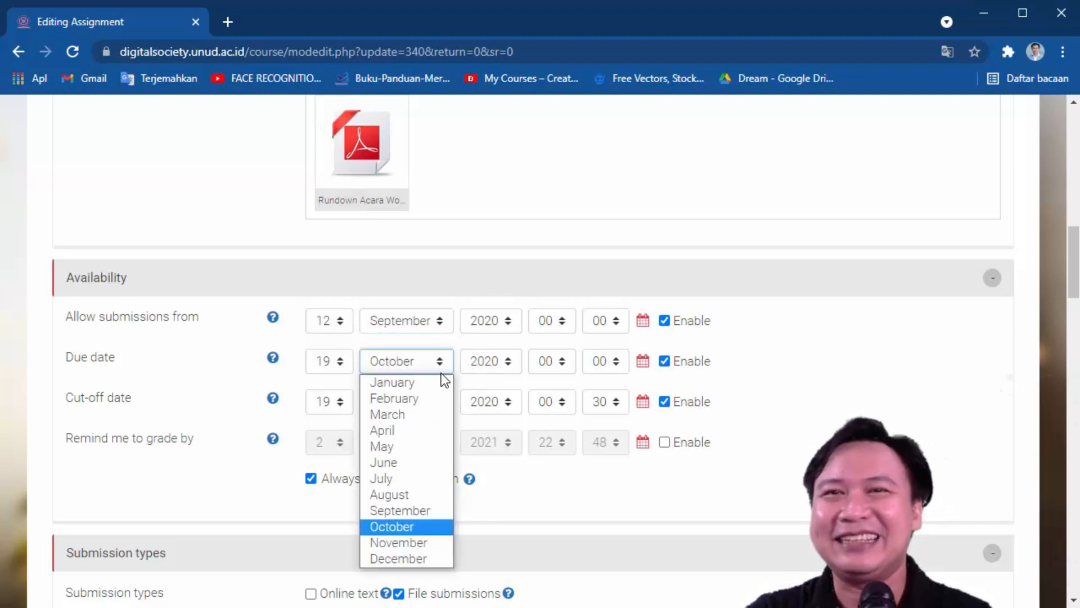
{"action": "left_click", "coordinate": [412, 510]}
{"action": "left_click", "coordinate": [427, 404]}
{"action": "left_click", "coordinate": [427, 549]}
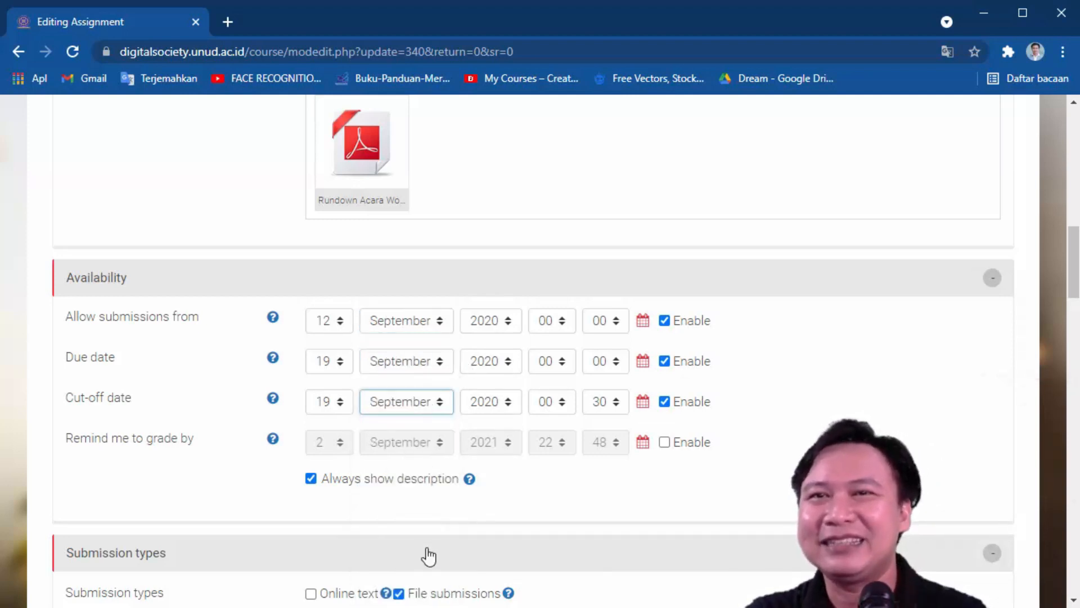
Set the year of the allow-submissions, due and cut-off dates to 2021
{"action": "left_click", "coordinate": [499, 329]}
{"action": "scroll", "coordinate": [478, 281], "scroll_direction": "down", "scroll_amount": 4}
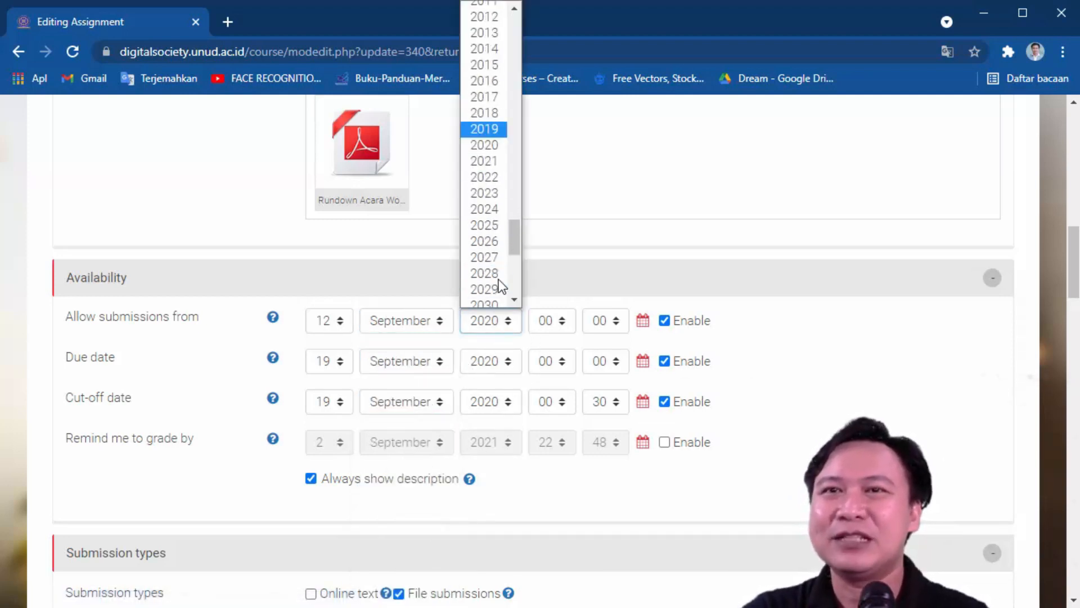
{"action": "left_click", "coordinate": [487, 147]}
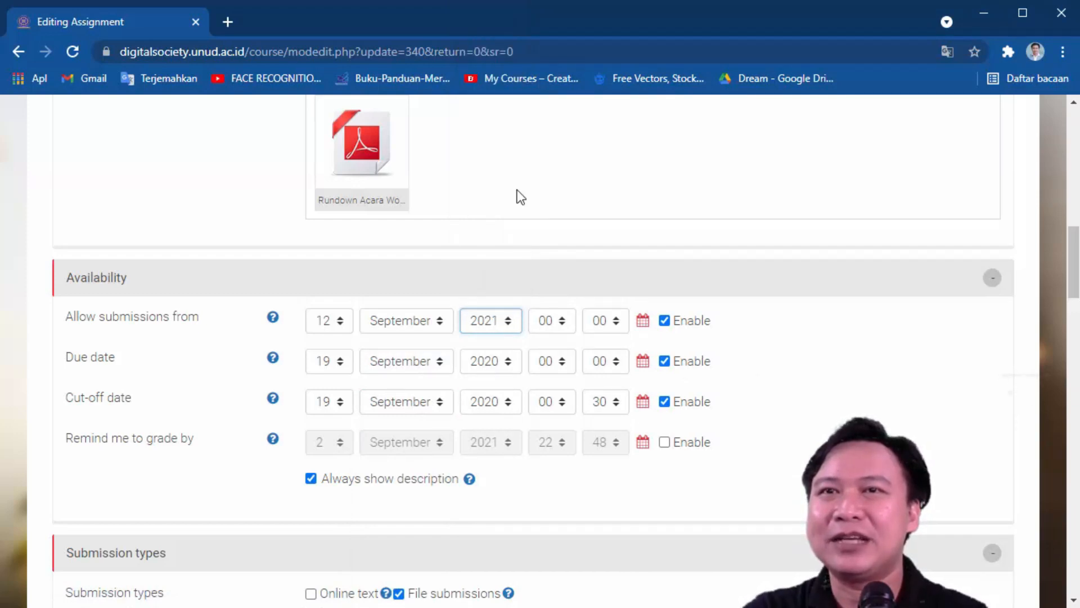
{"action": "left_click", "coordinate": [508, 361]}
{"action": "left_click", "coordinate": [515, 340]}
{"action": "left_click", "coordinate": [492, 321]}
{"action": "left_click", "coordinate": [508, 402]}
{"action": "left_click", "coordinate": [513, 383]}
{"action": "left_click", "coordinate": [501, 383]}
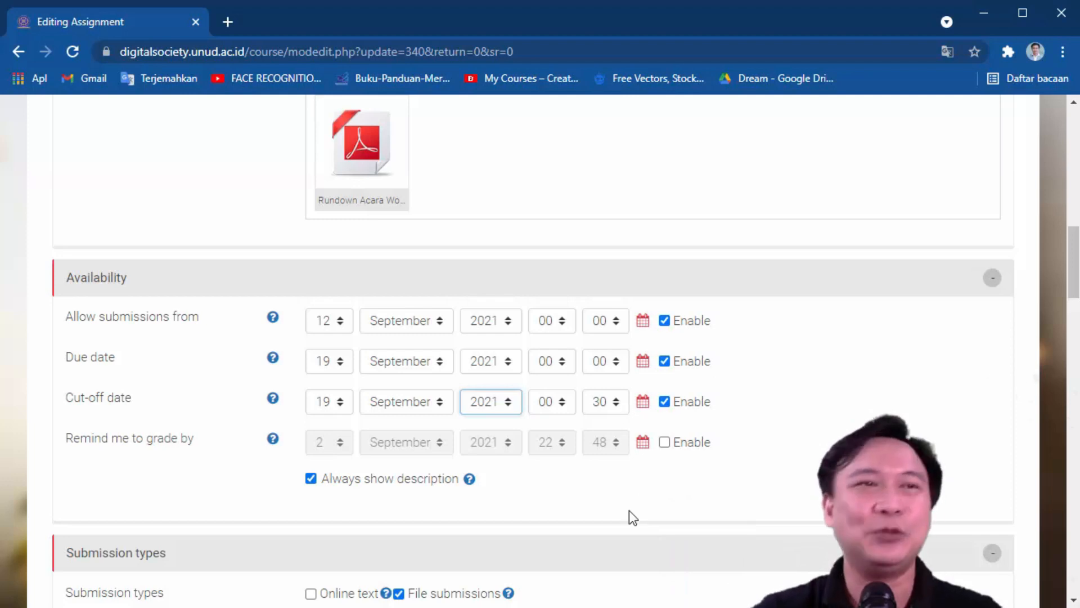
Expand the access restrictions of Tugas Topik 2 and add a date restriction
{"action": "scroll", "coordinate": [631, 509], "scroll_direction": "down", "scroll_amount": 9}
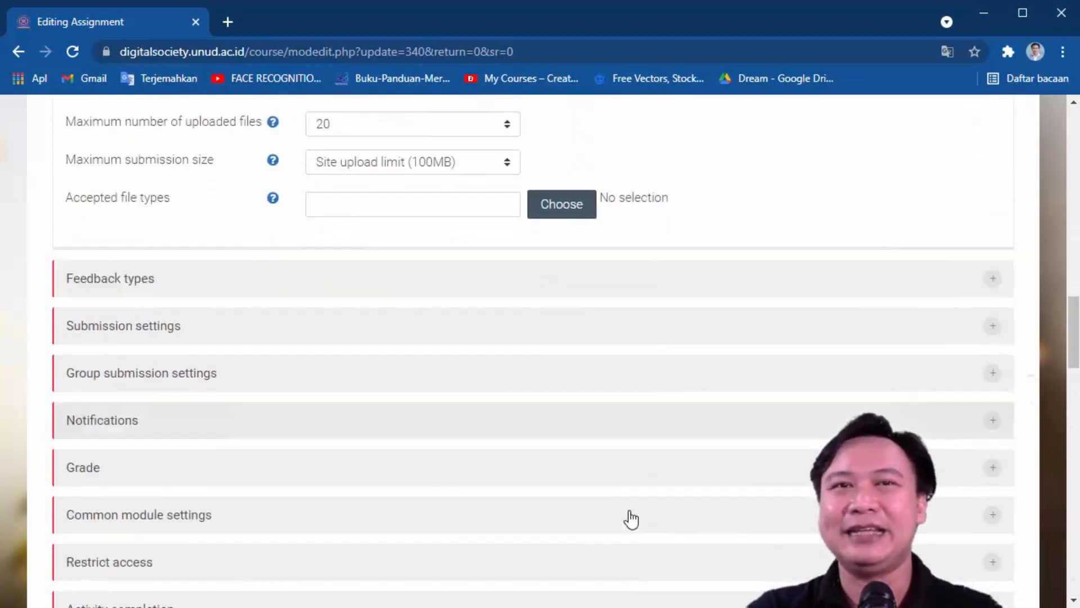
{"action": "scroll", "coordinate": [630, 516], "scroll_direction": "down", "scroll_amount": 3}
{"action": "left_click", "coordinate": [184, 398]}
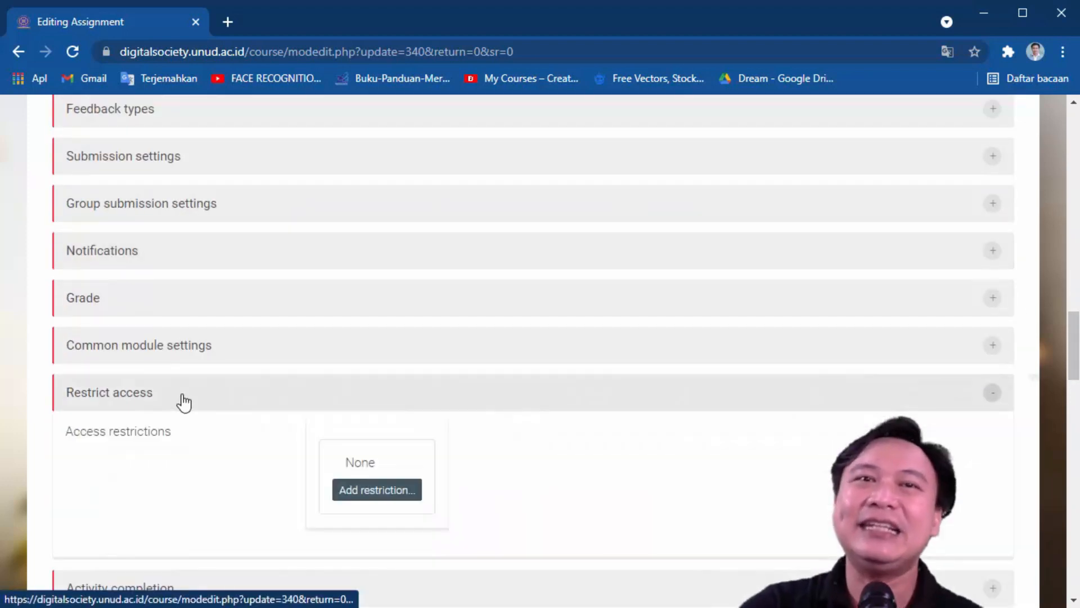
{"action": "scroll", "coordinate": [593, 435], "scroll_direction": "down", "scroll_amount": 3}
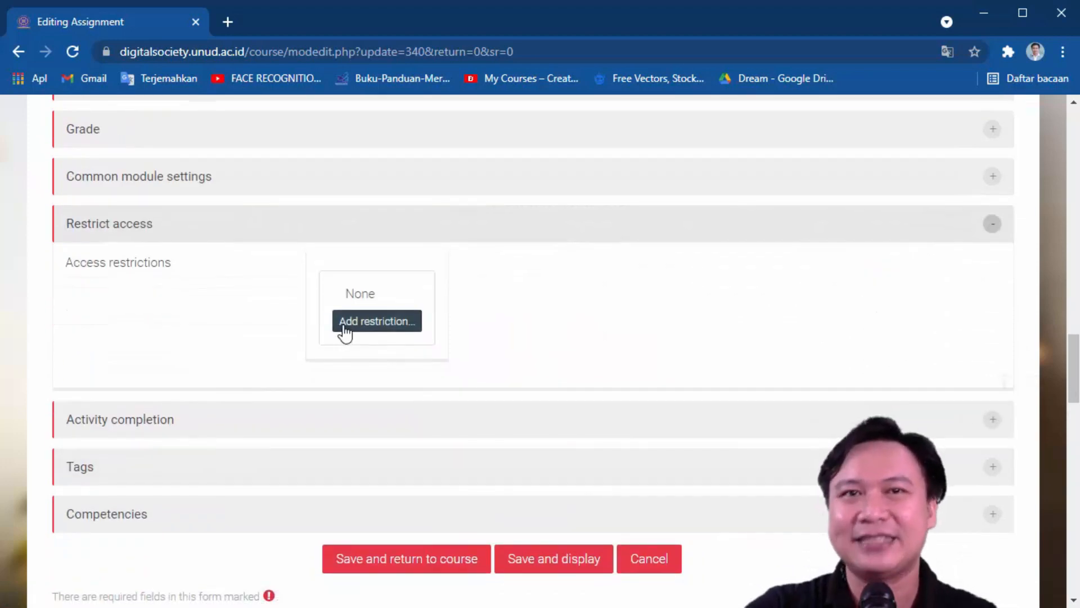
{"action": "left_click", "coordinate": [345, 329]}
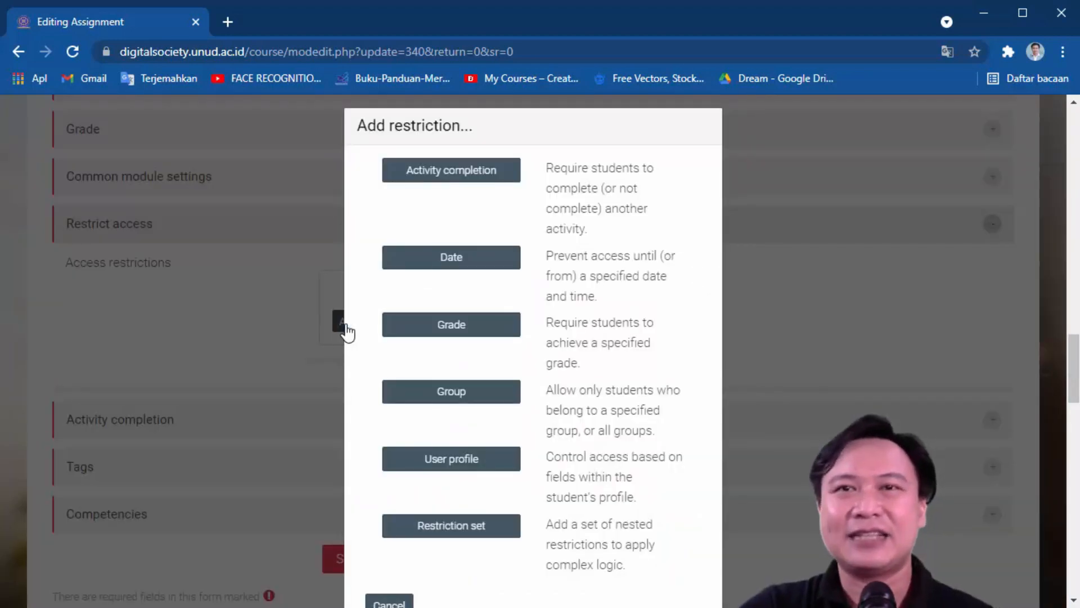
{"action": "left_click", "coordinate": [452, 258]}
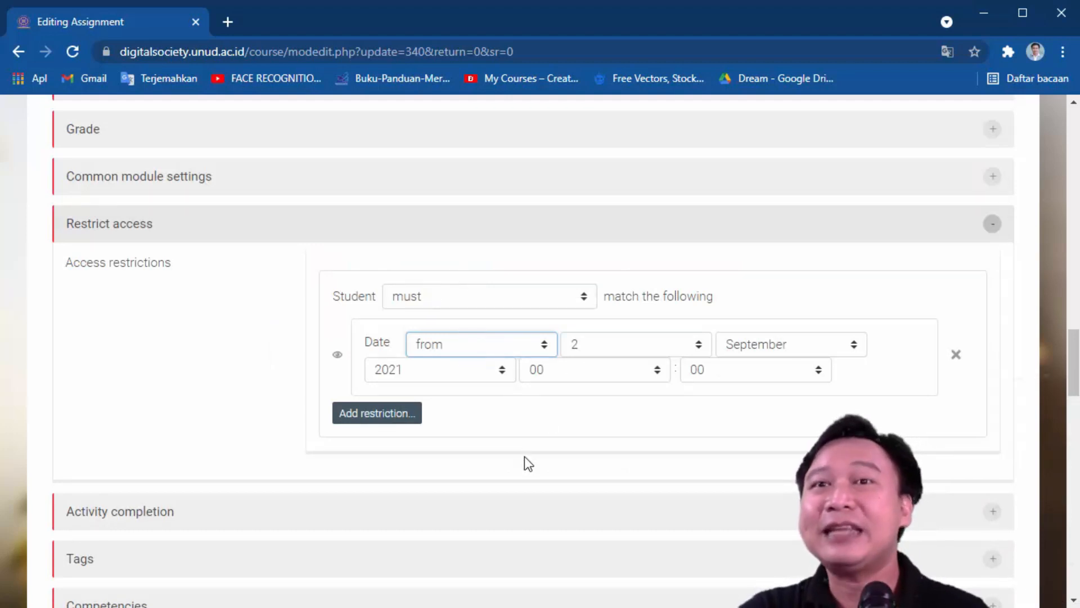
Set the date restriction to start from day 10 of September 2021, and save the changes, returning to the course
{"action": "scroll", "coordinate": [526, 461], "scroll_direction": "up", "scroll_amount": 4}
{"action": "scroll", "coordinate": [526, 461], "scroll_direction": "down", "scroll_amount": 3}
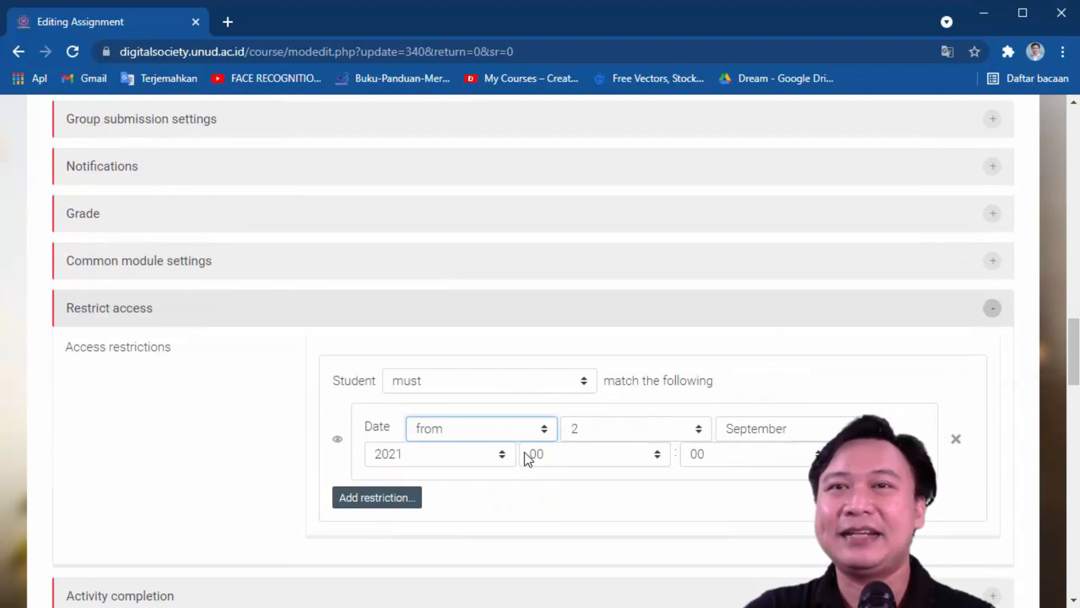
{"action": "left_click", "coordinate": [593, 428]}
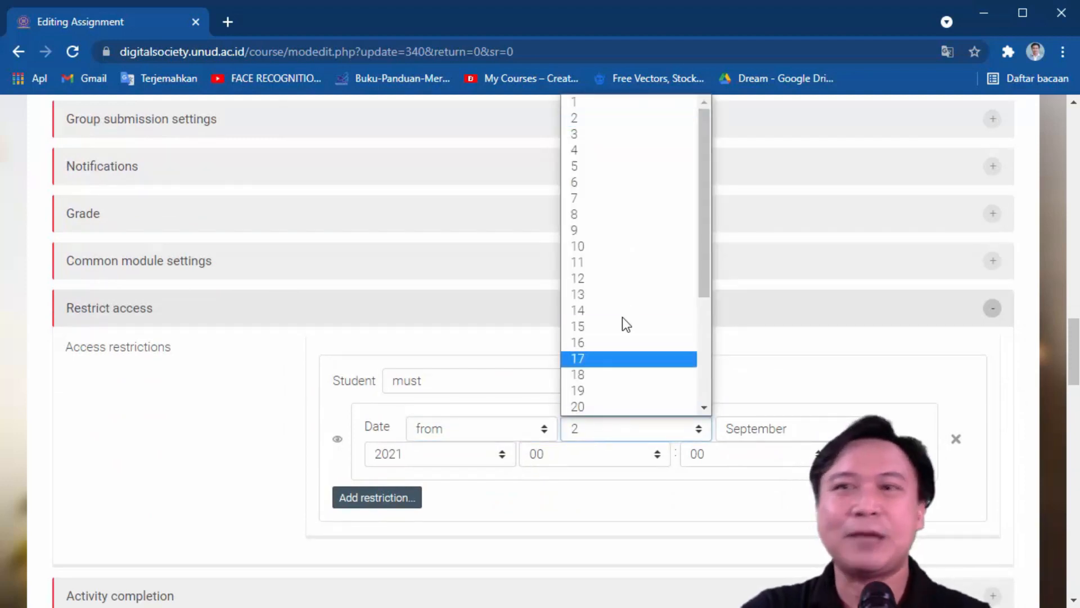
{"action": "left_click", "coordinate": [600, 246]}
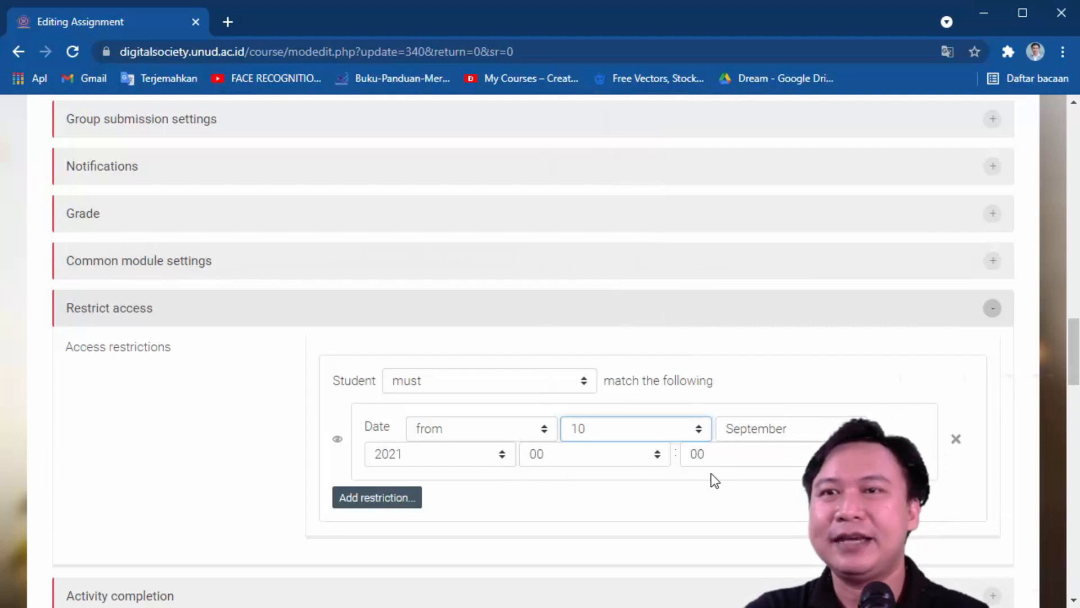
{"action": "scroll", "coordinate": [576, 506], "scroll_direction": "down", "scroll_amount": 3}
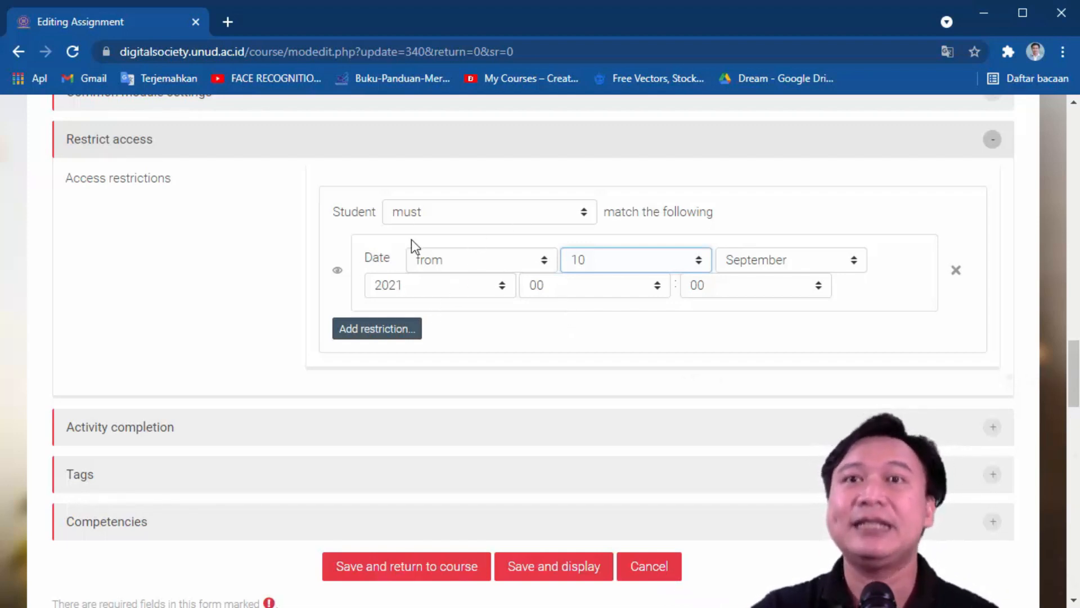
{"action": "left_click", "coordinate": [418, 571]}
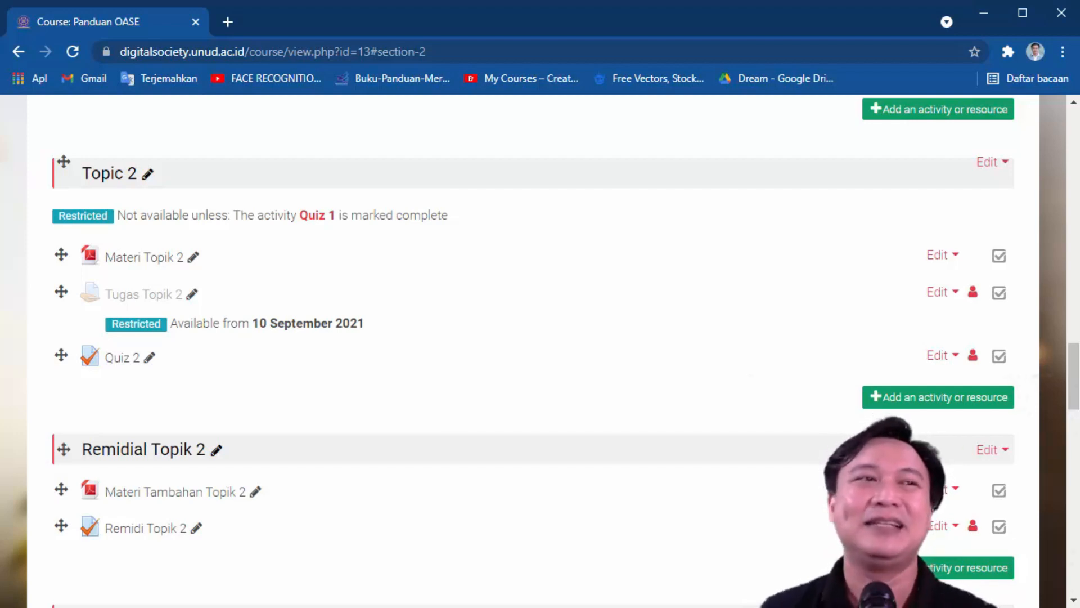
Open the settings of the quiz Remidi Topik 2 in the Remidial Topik 2 section
{"action": "scroll", "coordinate": [276, 345], "scroll_direction": "down", "scroll_amount": 3}
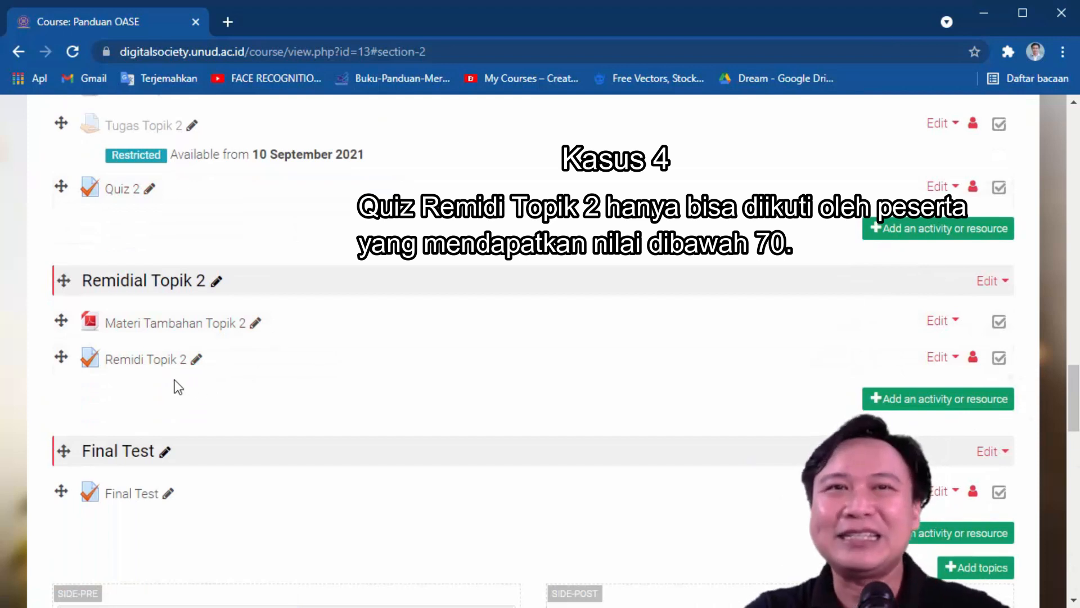
{"action": "scroll", "coordinate": [280, 363], "scroll_direction": "up", "scroll_amount": 2}
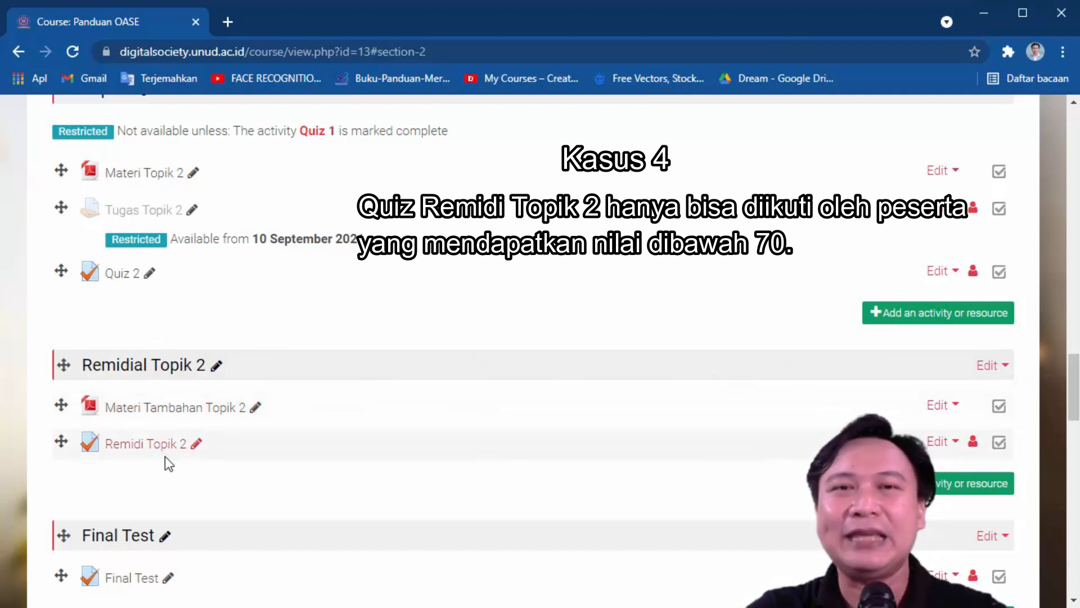
{"action": "scroll", "coordinate": [165, 458], "scroll_direction": "up", "scroll_amount": 2}
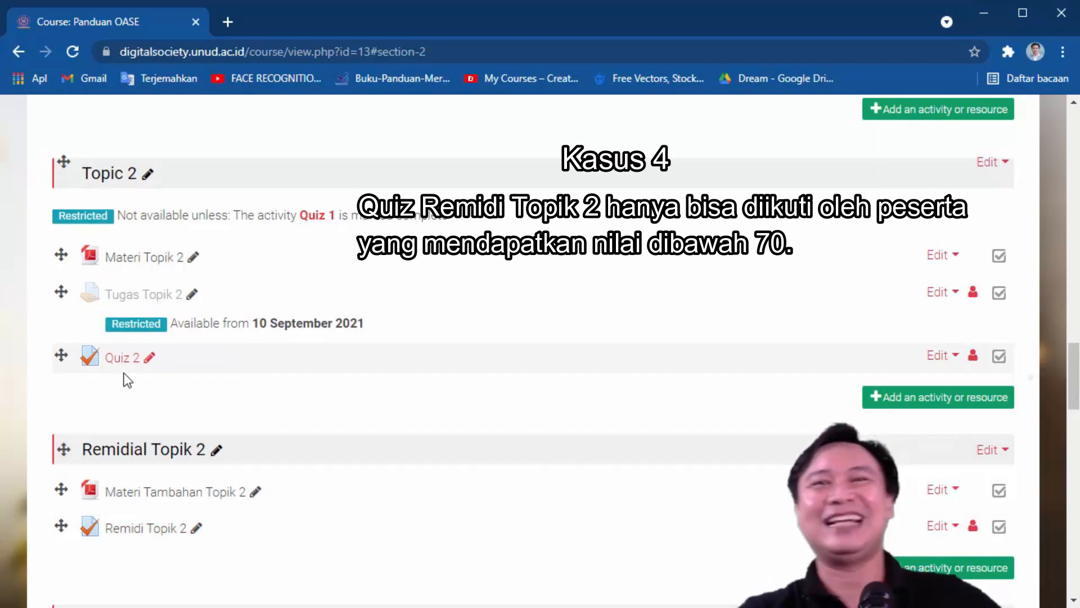
{"action": "scroll", "coordinate": [129, 380], "scroll_direction": "down", "scroll_amount": 2}
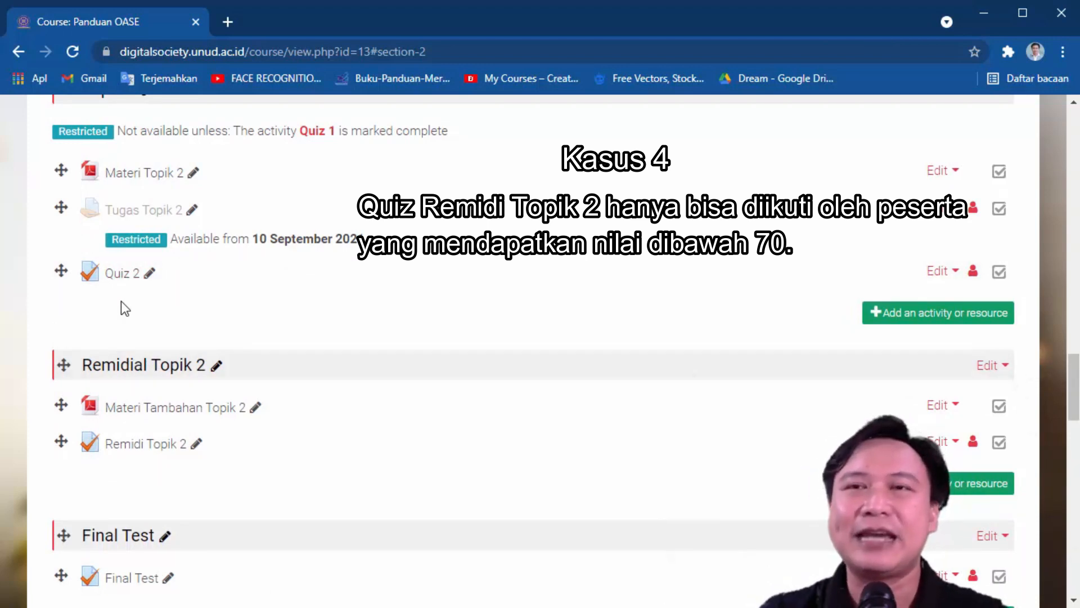
{"action": "scroll", "coordinate": [160, 368], "scroll_direction": "down", "scroll_amount": 2}
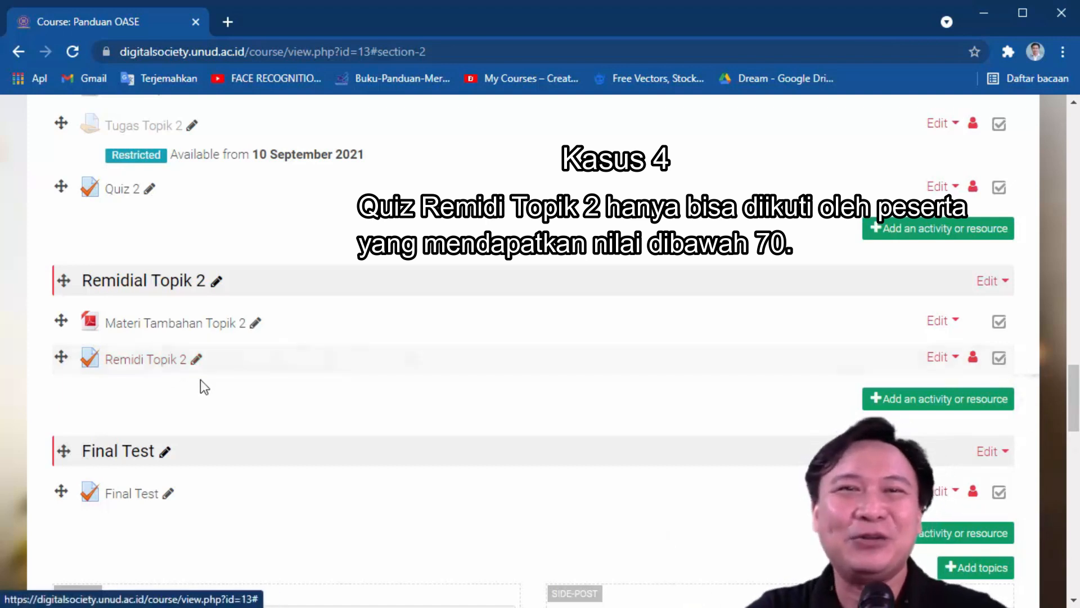
{"action": "left_click", "coordinate": [946, 366]}
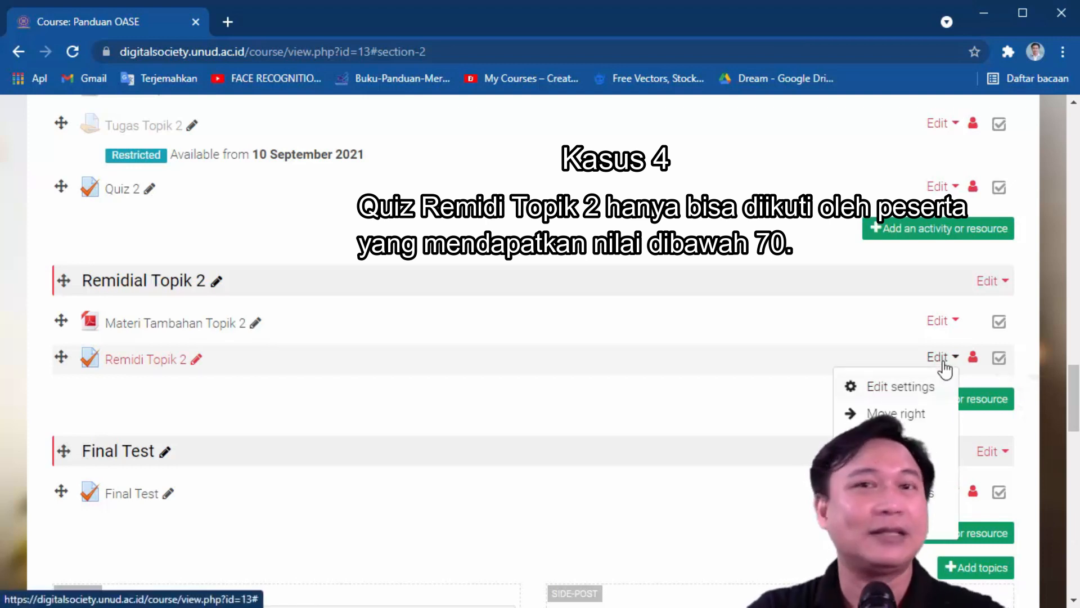
{"action": "left_click", "coordinate": [923, 387]}
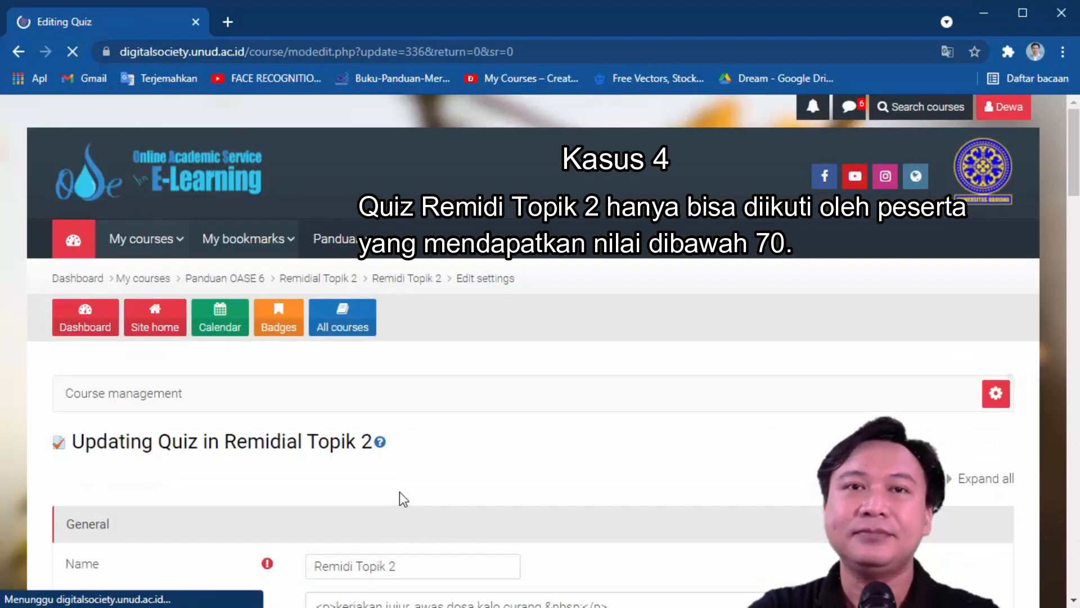
Expand the access restrictions of Remidi Topik 2 and add a grade restriction
{"action": "scroll", "coordinate": [623, 405], "scroll_direction": "down", "scroll_amount": 15}
{"action": "scroll", "coordinate": [248, 360], "scroll_direction": "down", "scroll_amount": 3}
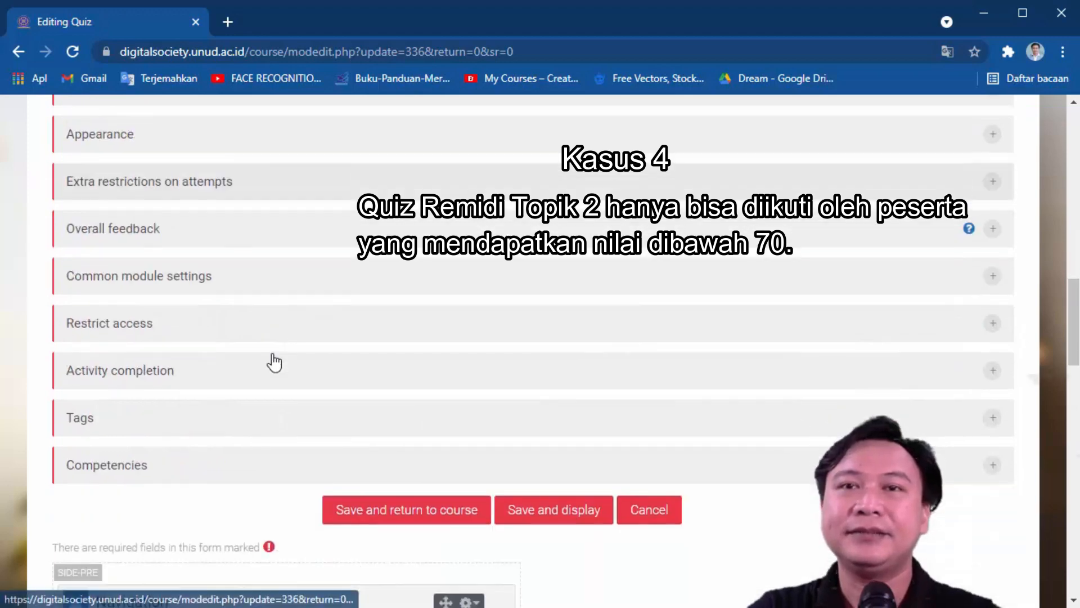
{"action": "left_click", "coordinate": [147, 318]}
{"action": "left_click", "coordinate": [363, 415]}
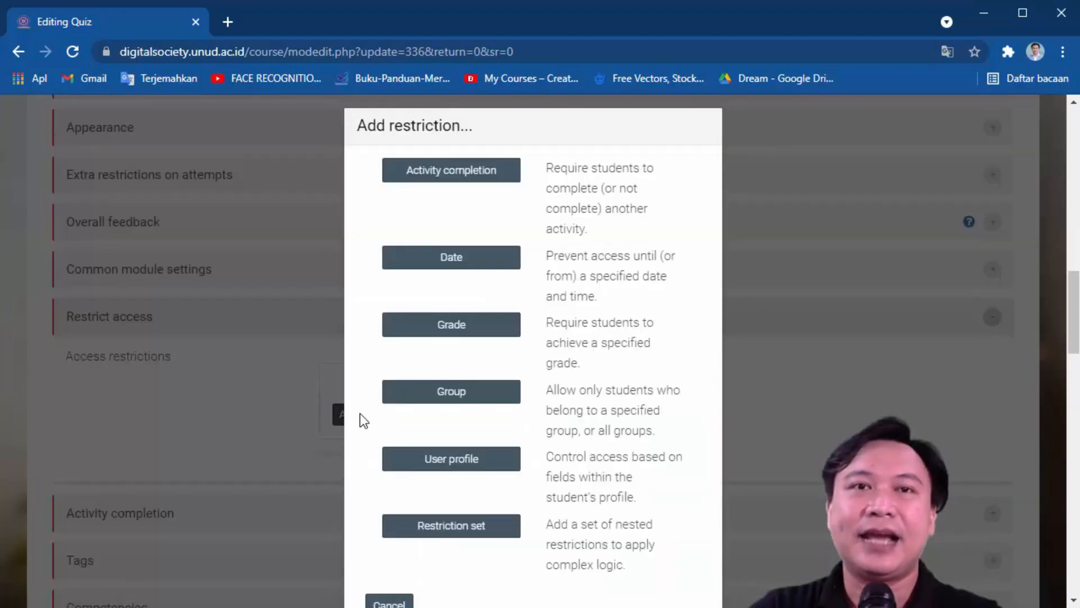
{"action": "left_click", "coordinate": [446, 338]}
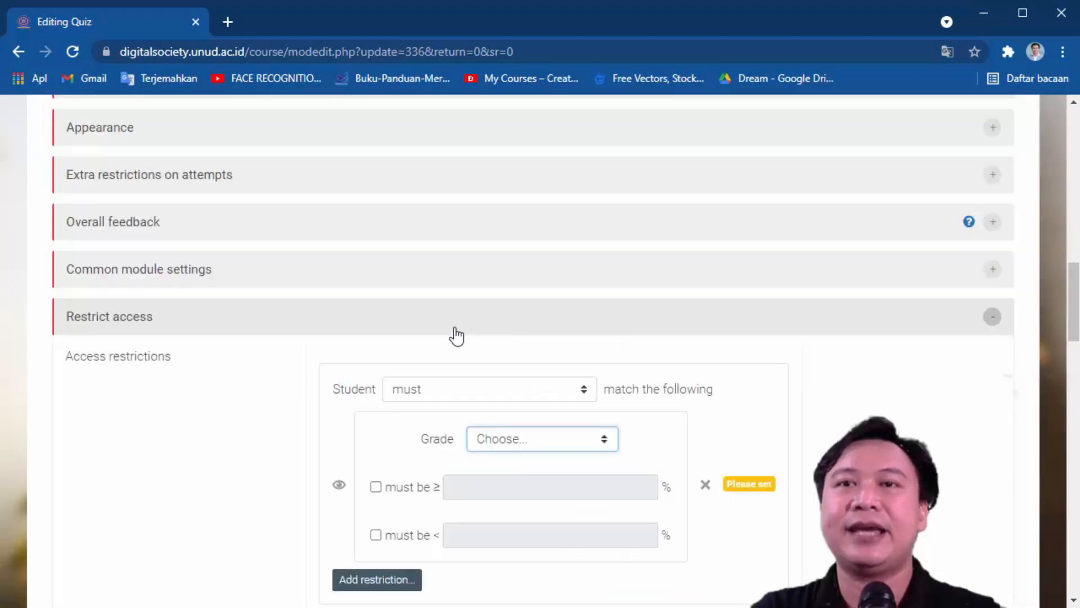
Require a Quiz 2 grade below 70% in the grade restriction, and save the changes, returning to the course
{"action": "scroll", "coordinate": [263, 399], "scroll_direction": "down", "scroll_amount": 2}
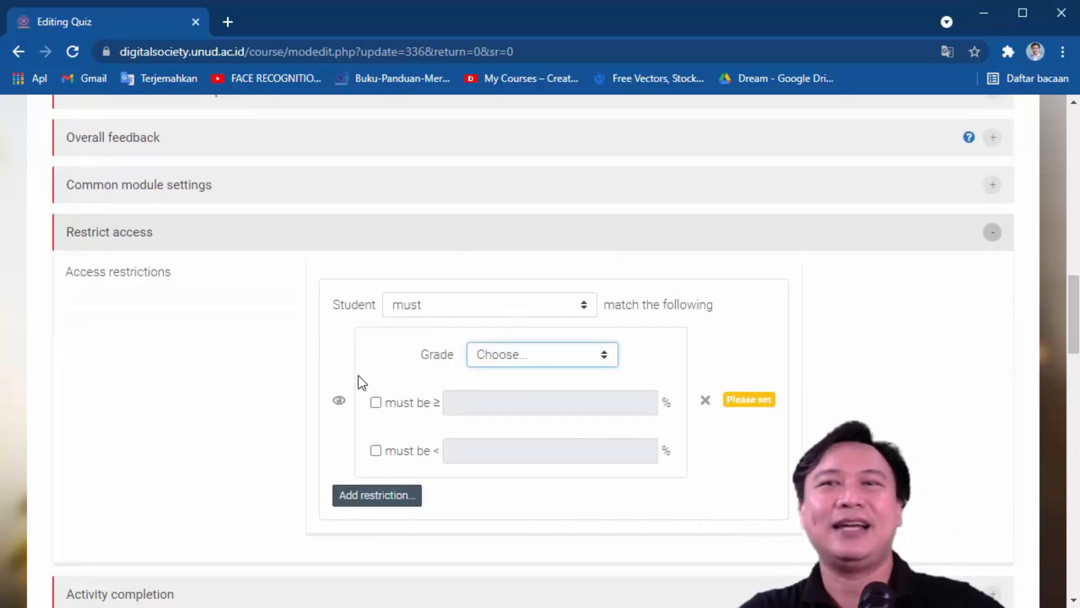
{"action": "left_click", "coordinate": [574, 360]}
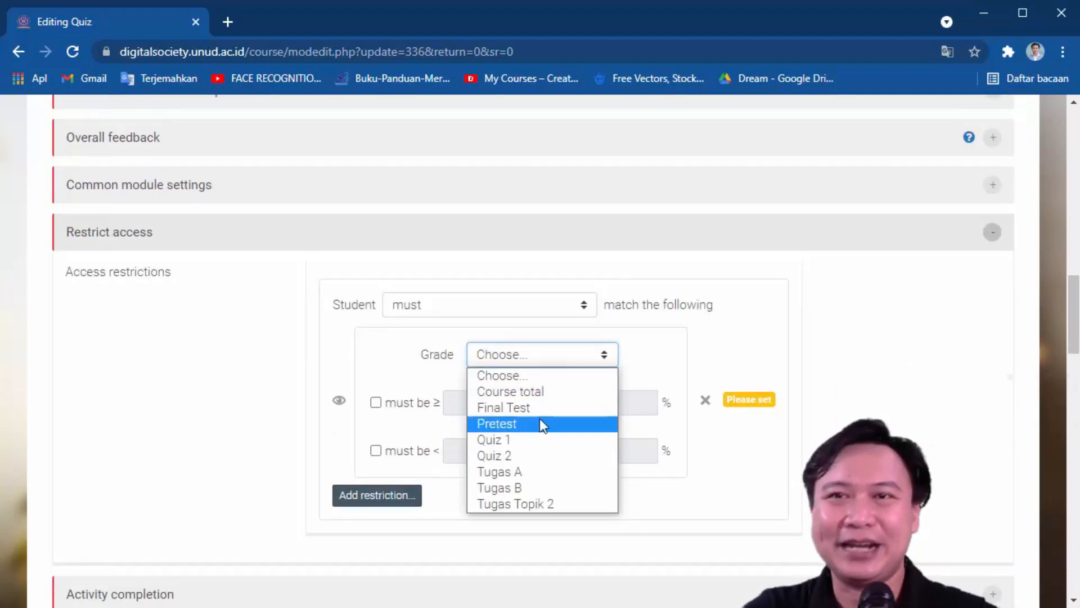
{"action": "left_click", "coordinate": [523, 456]}
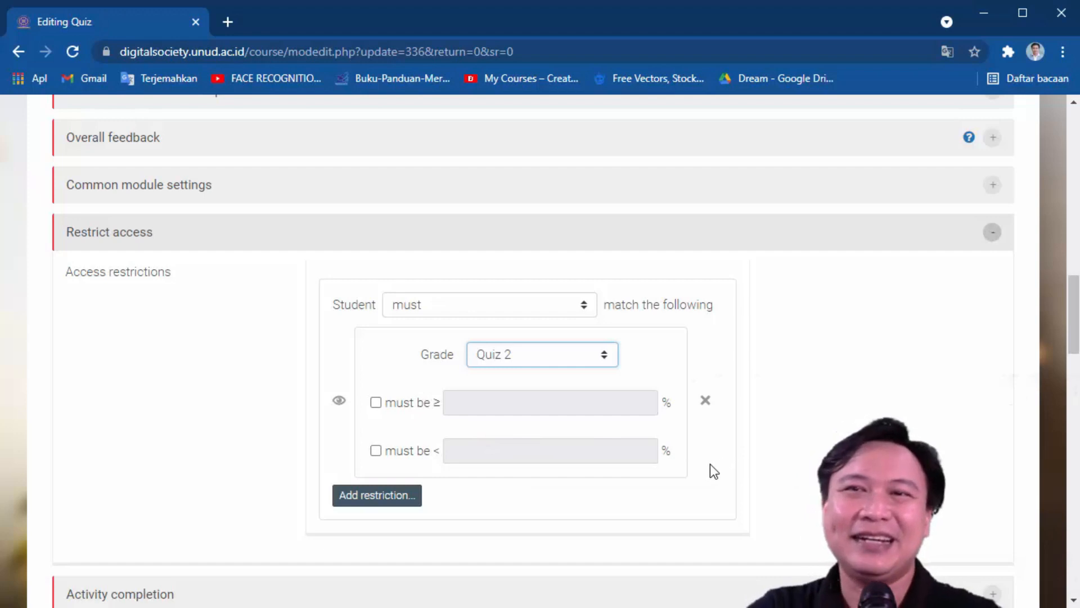
{"action": "left_click", "coordinate": [384, 451]}
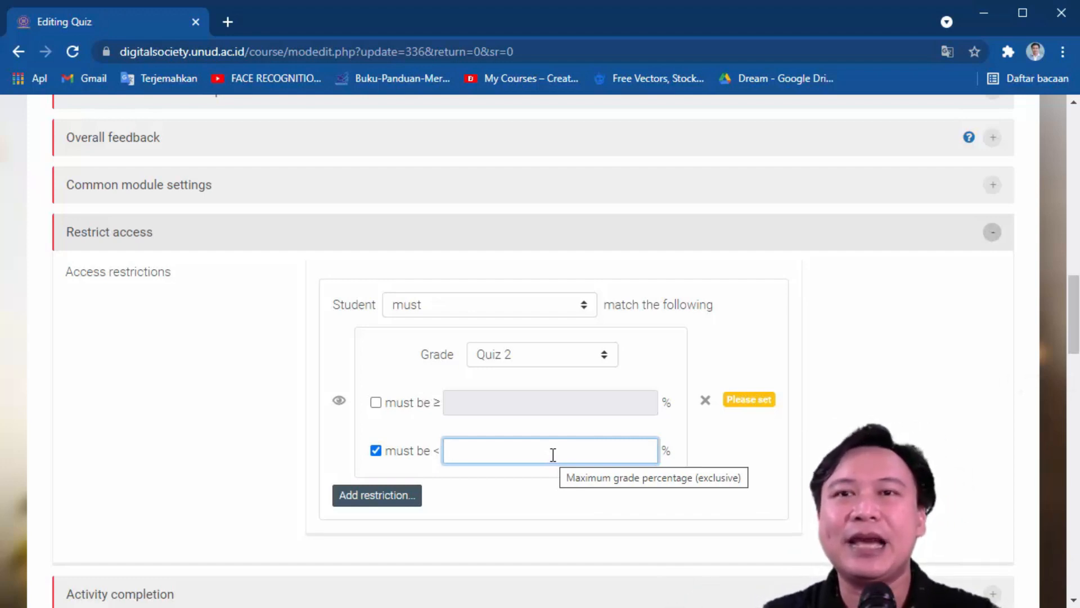
{"action": "type", "text": "70"}
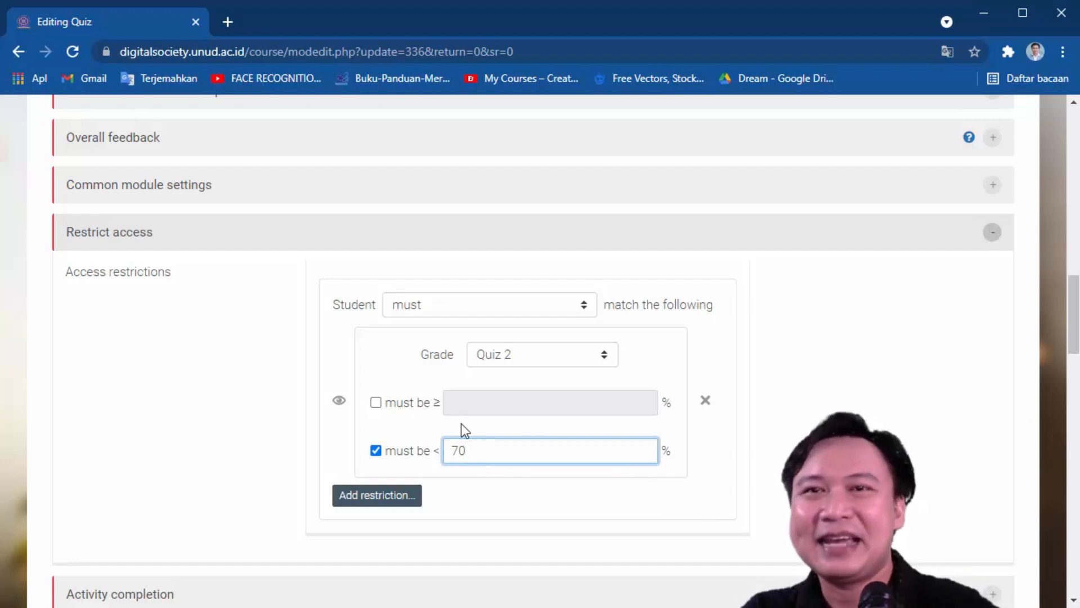
{"action": "scroll", "coordinate": [496, 495], "scroll_direction": "down", "scroll_amount": 4}
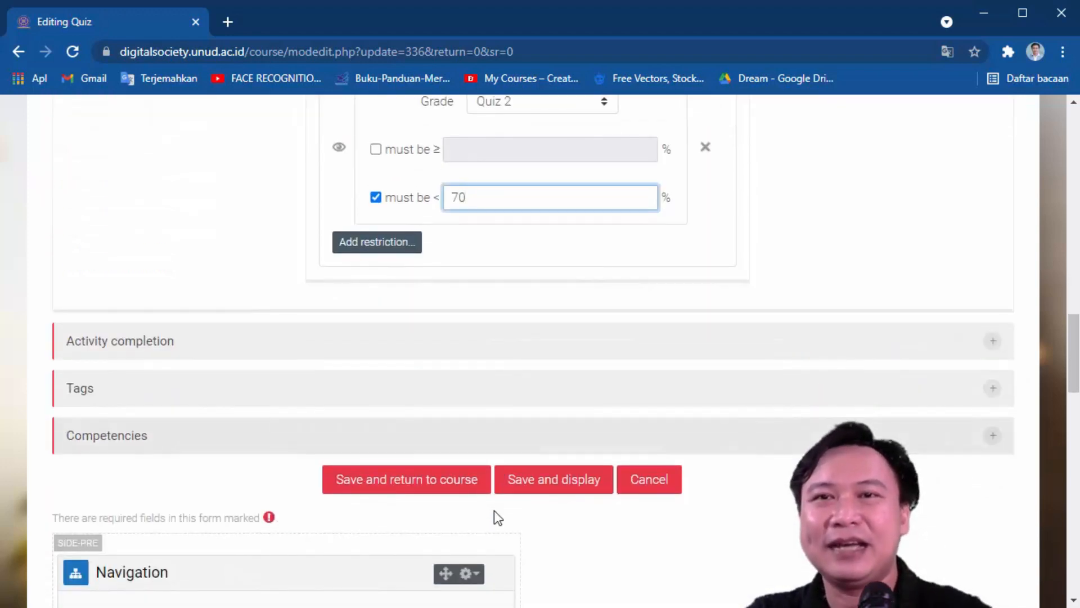
{"action": "left_click", "coordinate": [451, 489]}
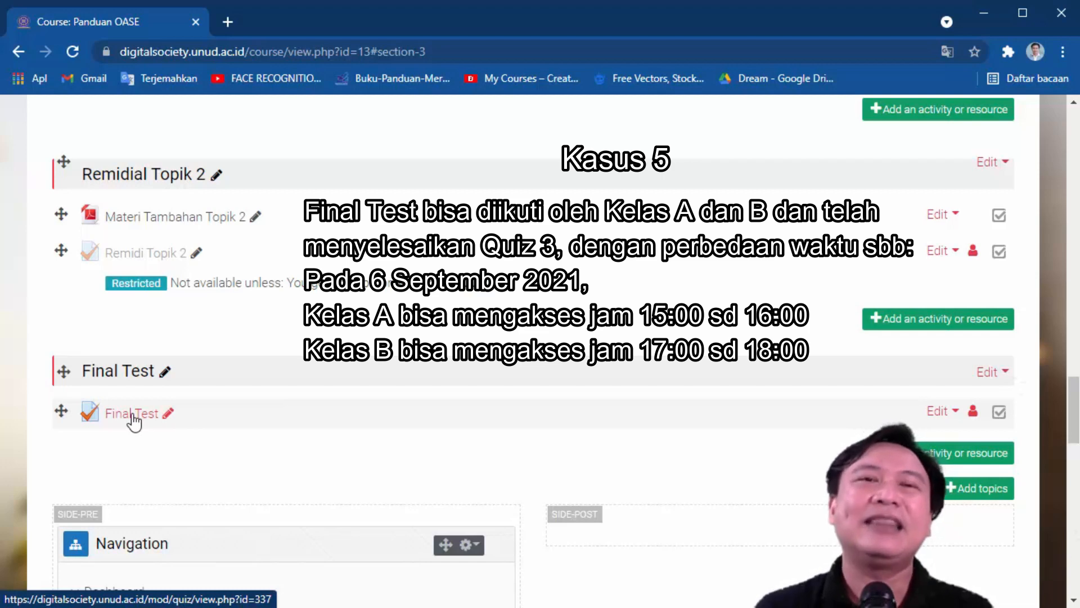
{"action": "scroll", "coordinate": [134, 417], "scroll_direction": "up", "scroll_amount": 3}
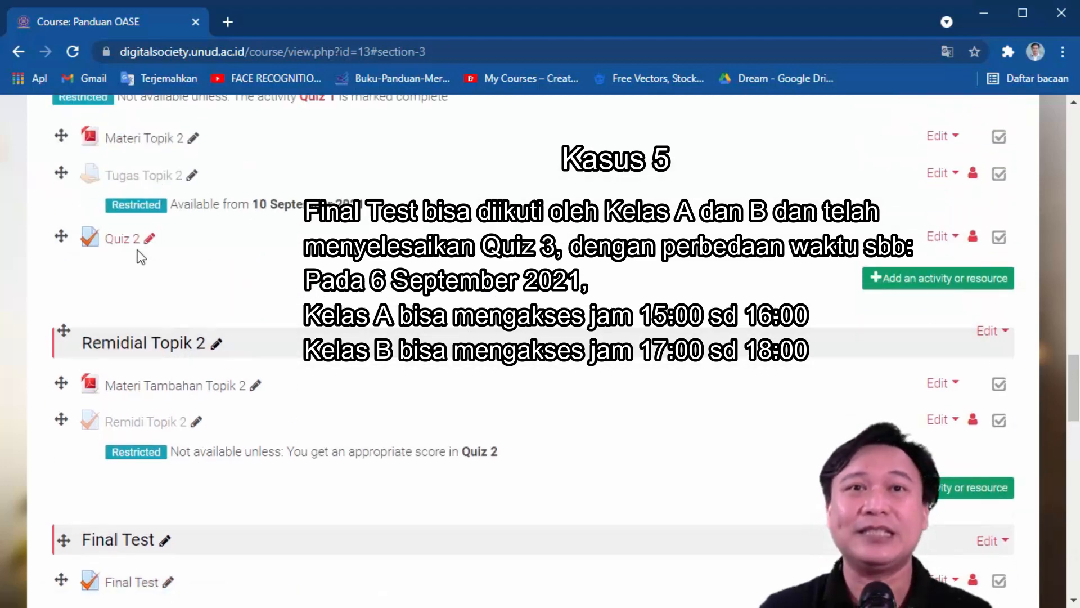
{"action": "scroll", "coordinate": [163, 292], "scroll_direction": "down", "scroll_amount": 3}
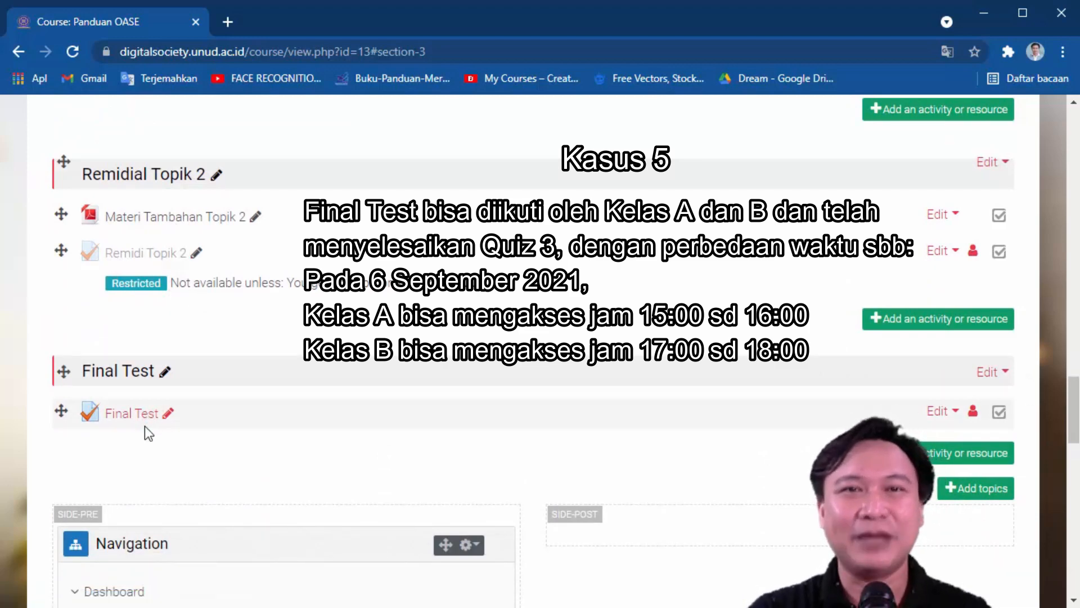
Open the settings of the quiz Final Test in the Final Test section
{"action": "scroll", "coordinate": [144, 422], "scroll_direction": "up", "scroll_amount": 3}
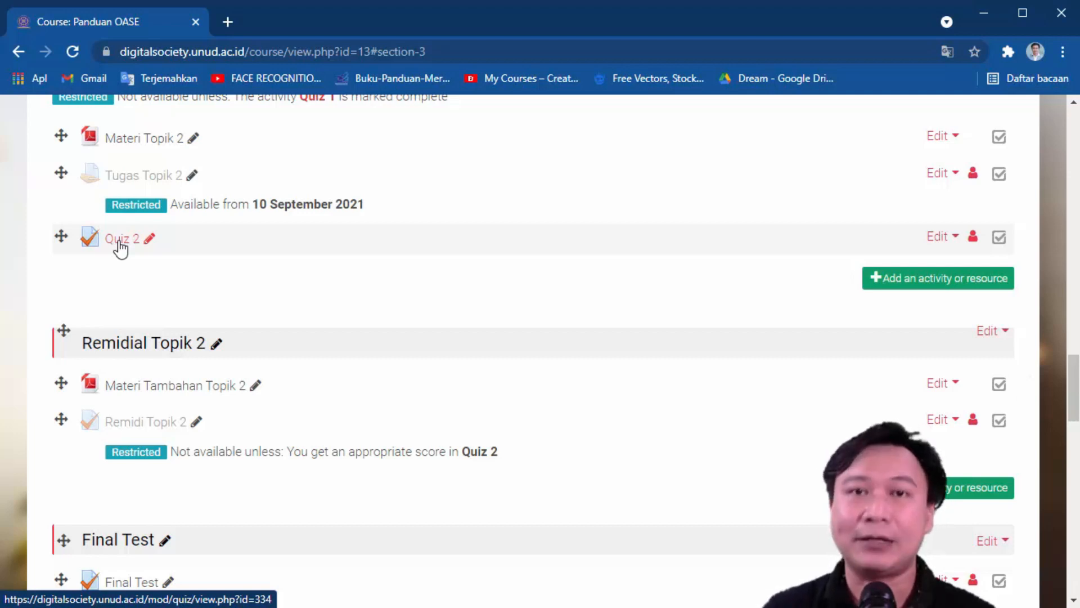
{"action": "scroll", "coordinate": [310, 431], "scroll_direction": "down", "scroll_amount": 3}
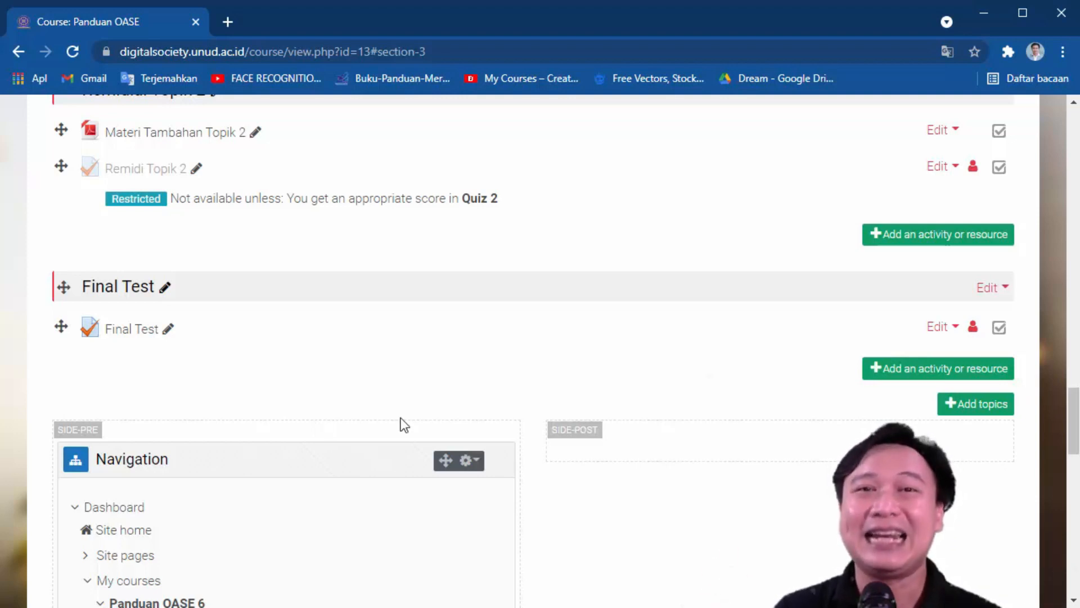
{"action": "left_click", "coordinate": [945, 327]}
{"action": "left_click", "coordinate": [895, 357]}
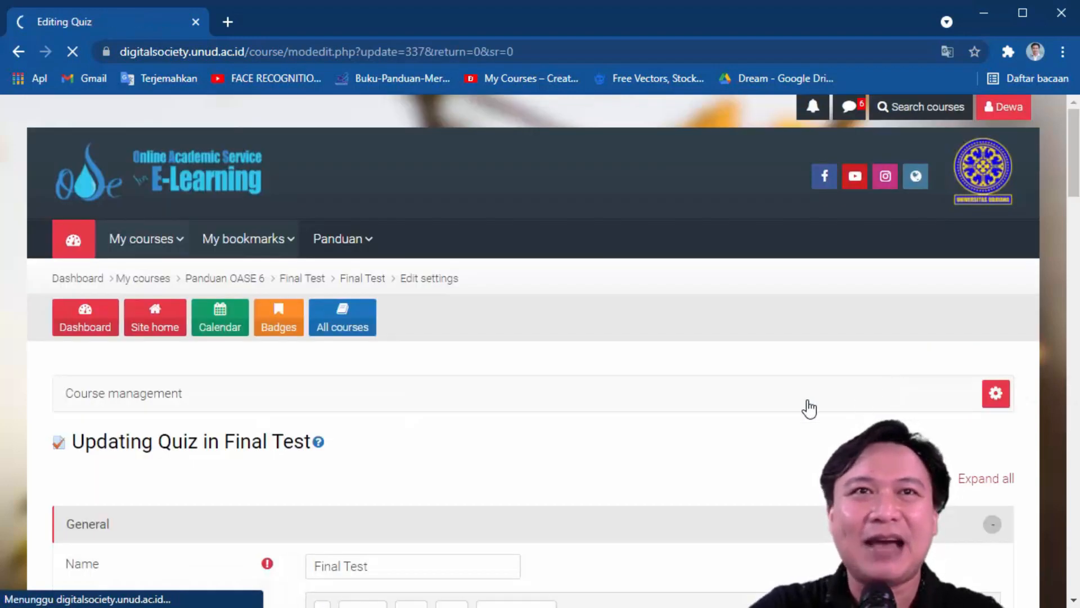
Expand the access restrictions of Final Test and add a restriction set
{"action": "scroll", "coordinate": [518, 409], "scroll_direction": "down", "scroll_amount": 10}
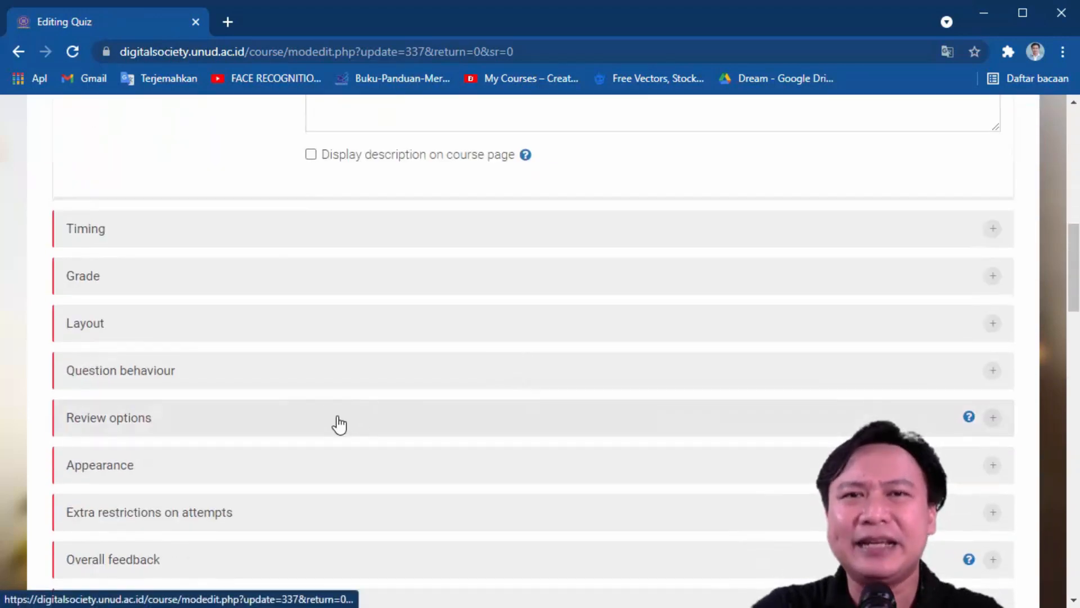
{"action": "scroll", "coordinate": [355, 419], "scroll_direction": "down", "scroll_amount": 4}
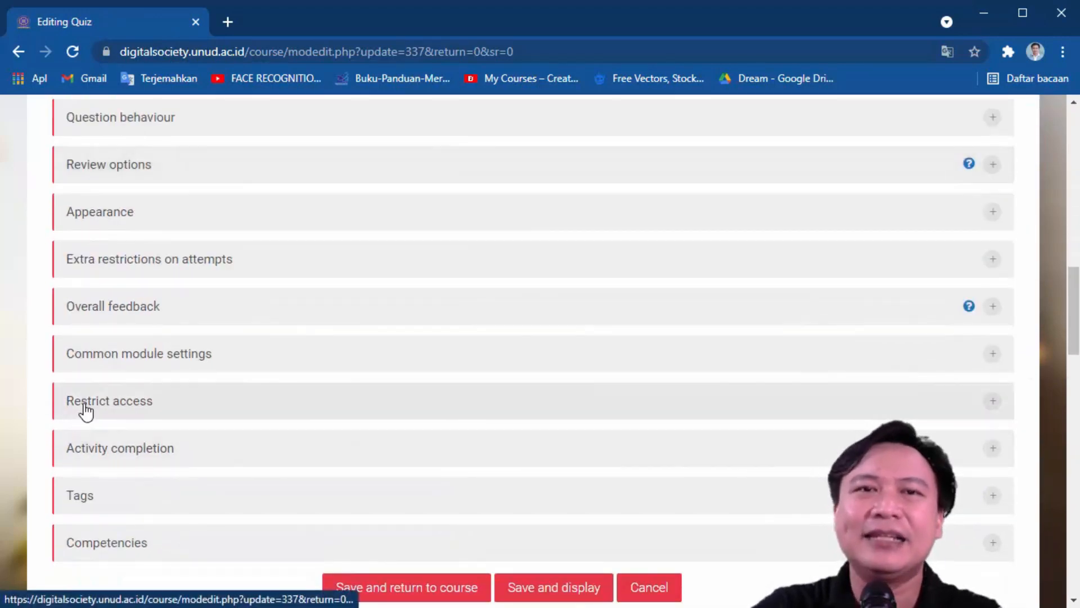
{"action": "left_click", "coordinate": [86, 403]}
{"action": "scroll", "coordinate": [144, 494], "scroll_direction": "down", "scroll_amount": 4}
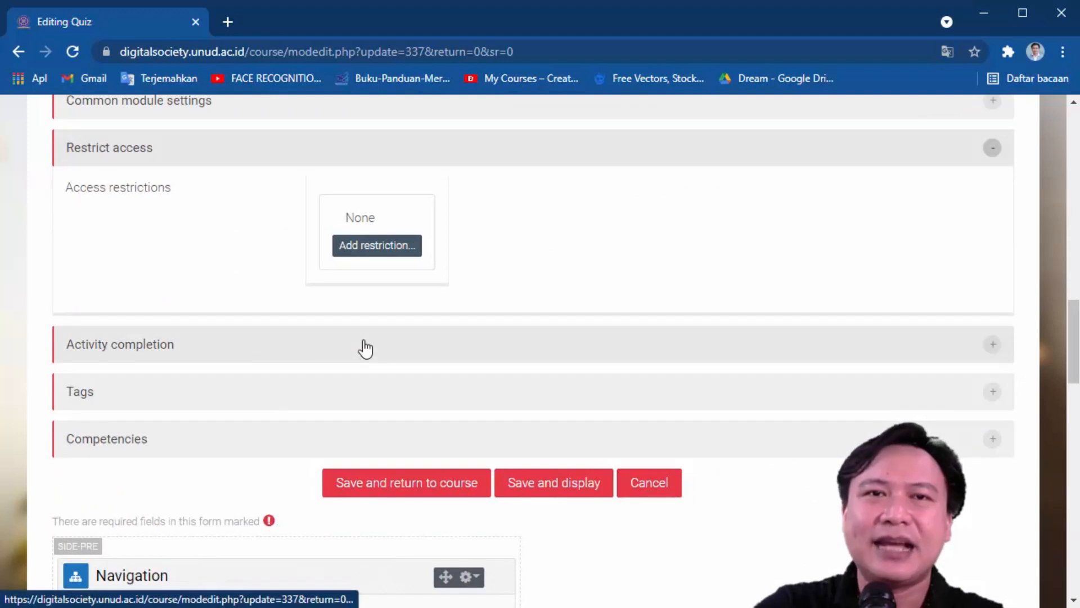
{"action": "left_click", "coordinate": [378, 247]}
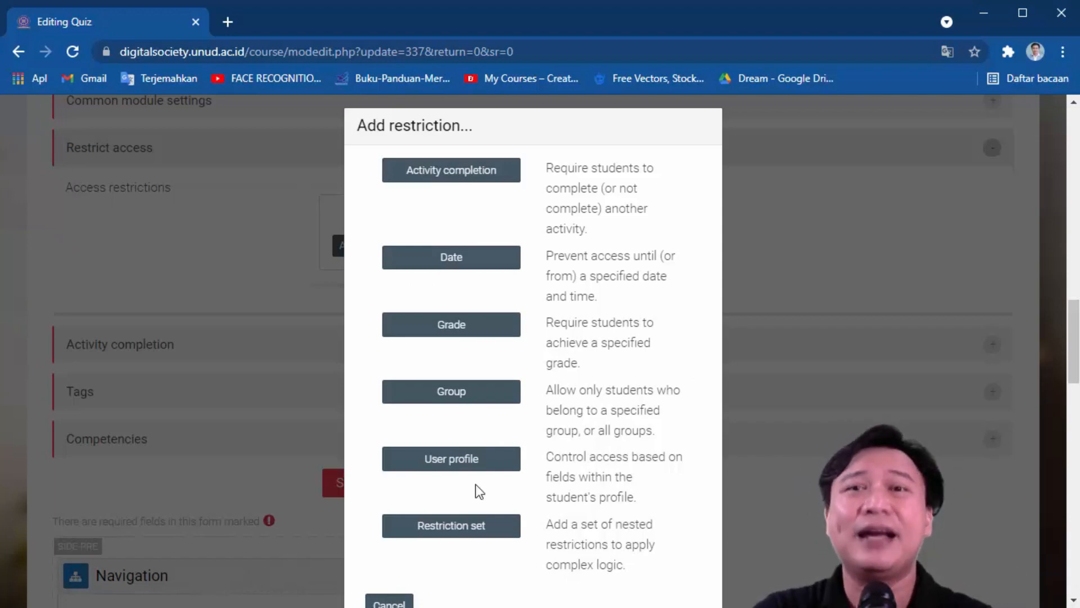
{"action": "left_click", "coordinate": [460, 536]}
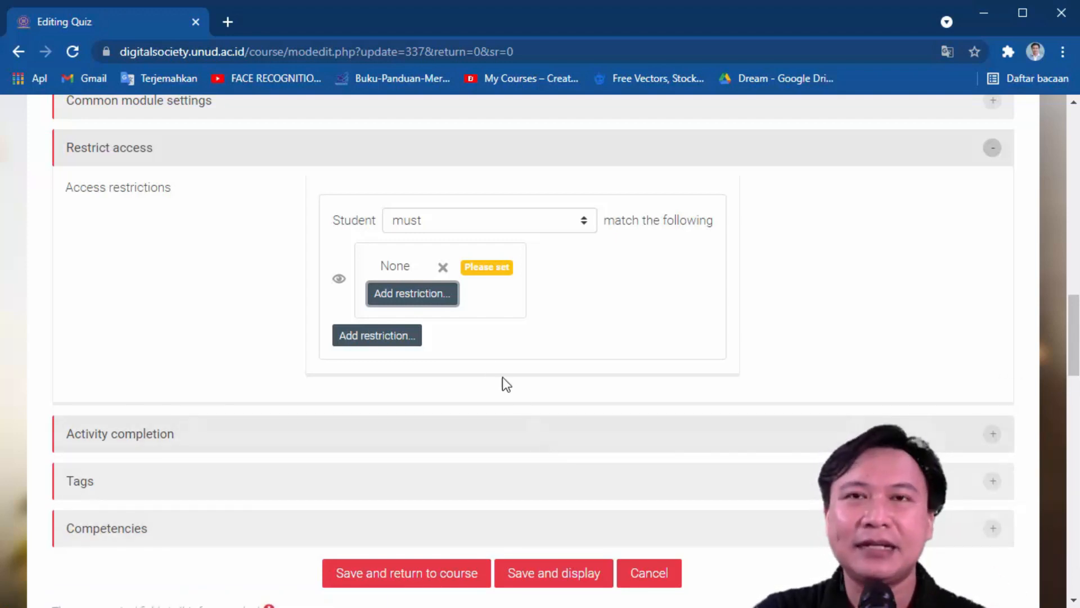
Add a group restriction for Kelas A inside the restriction set
{"action": "left_click", "coordinate": [420, 301]}
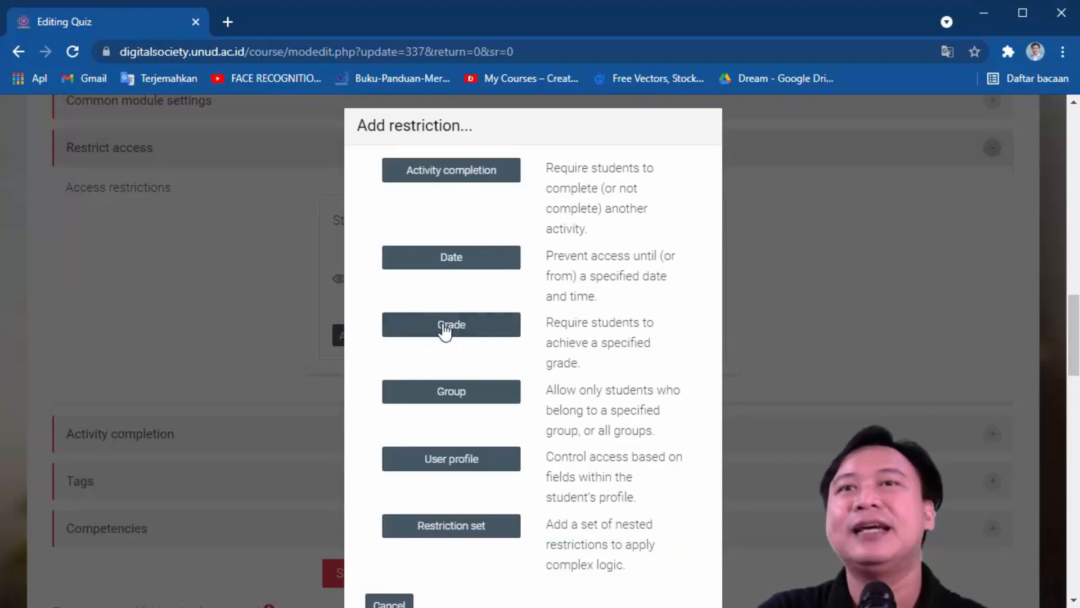
{"action": "left_click", "coordinate": [458, 393]}
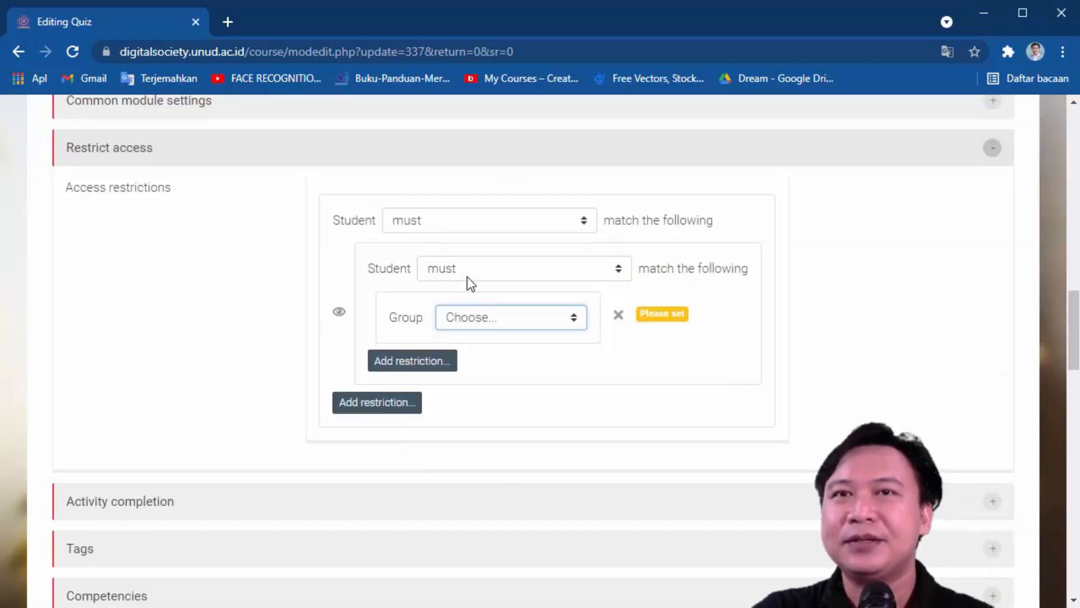
{"action": "left_click", "coordinate": [512, 321]}
{"action": "left_click", "coordinate": [495, 370]}
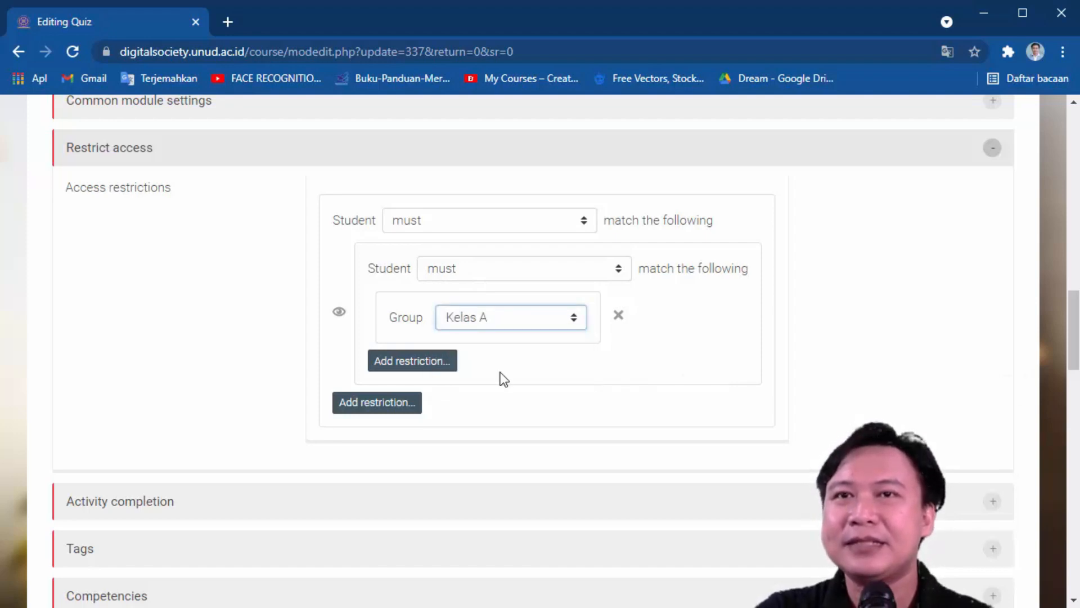
Add a second group restriction for Kelas B to the set, and require students to match any of the two
{"action": "left_click", "coordinate": [419, 362]}
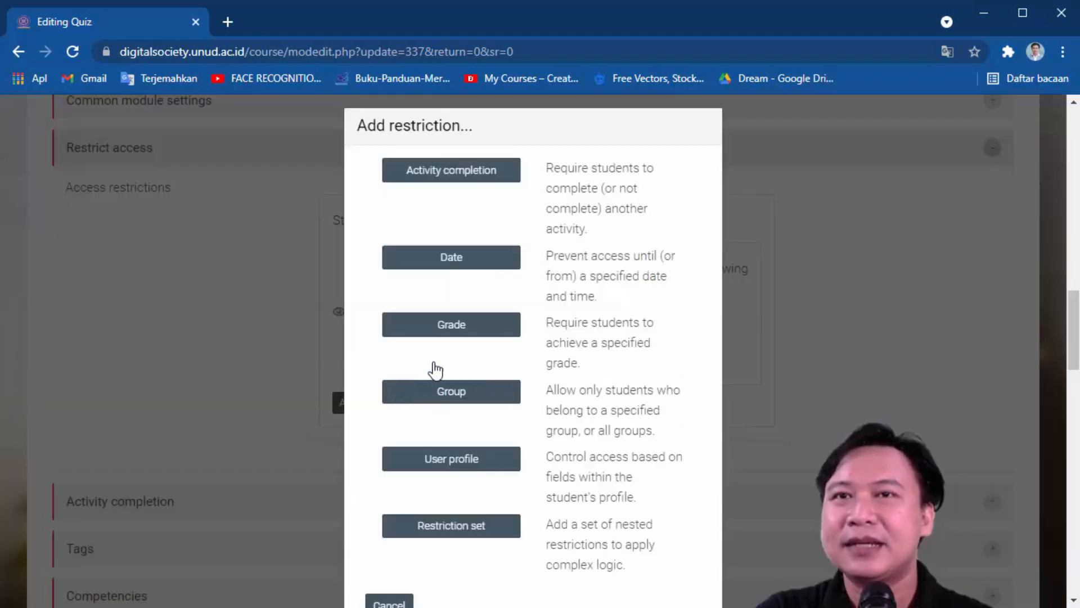
{"action": "left_click", "coordinate": [461, 393]}
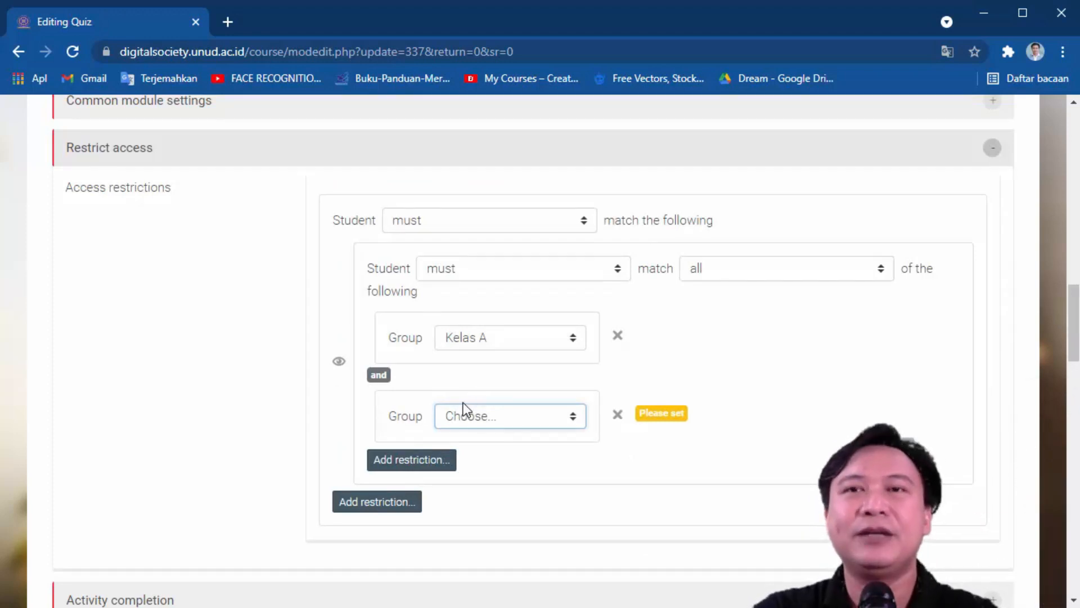
{"action": "left_click", "coordinate": [470, 423]}
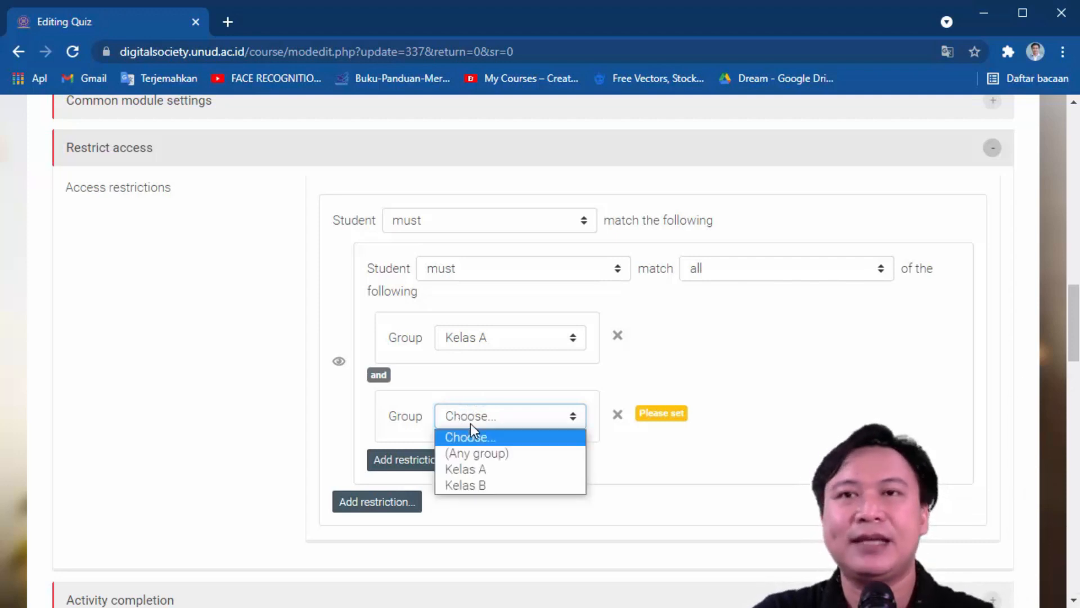
{"action": "left_click", "coordinate": [478, 483]}
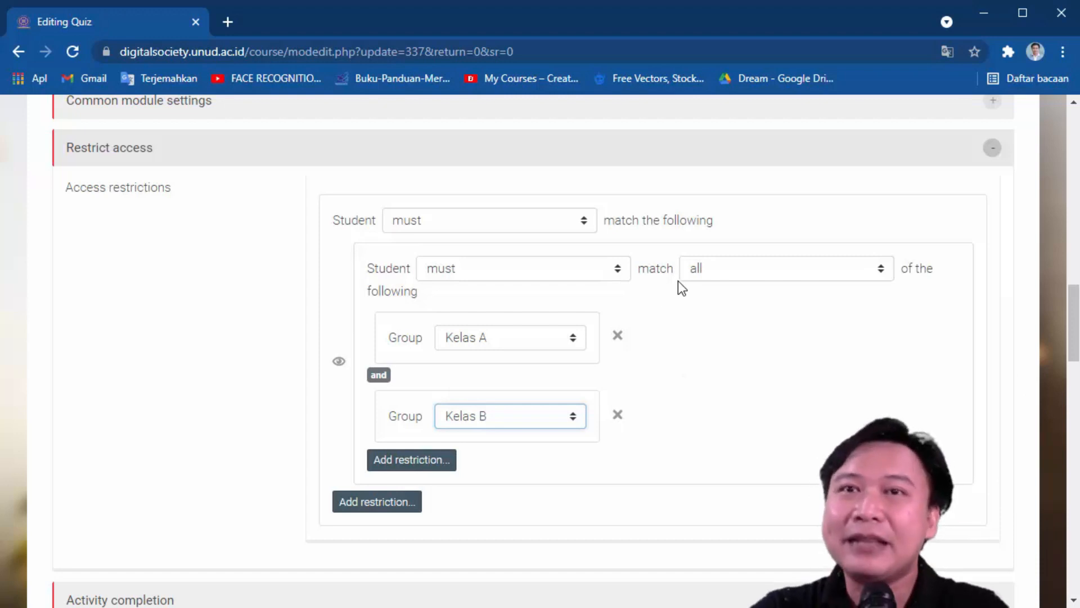
{"action": "left_click", "coordinate": [746, 275]}
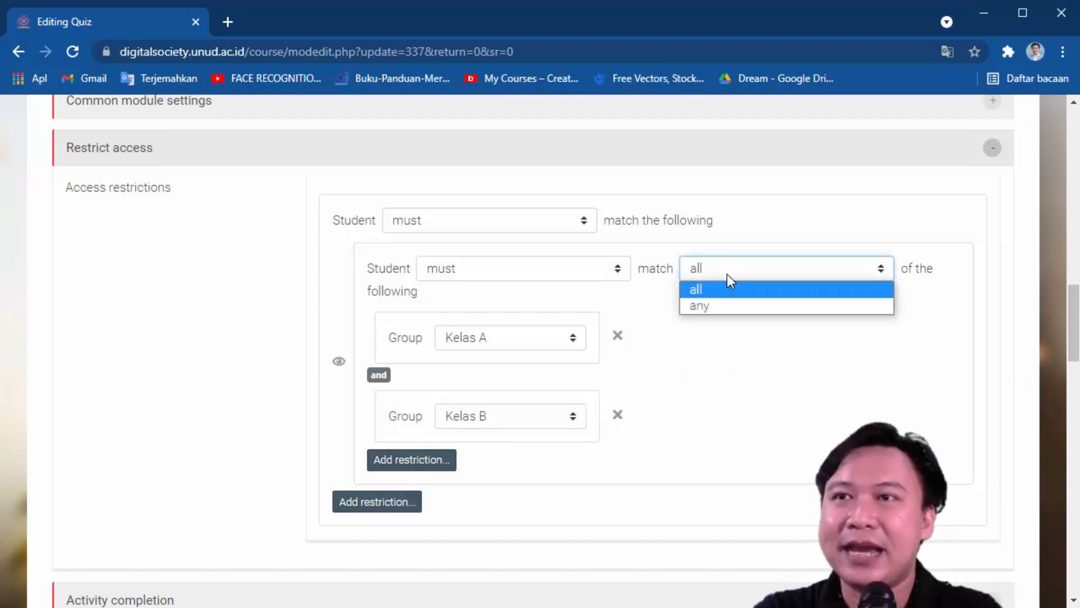
{"action": "left_click", "coordinate": [704, 306]}
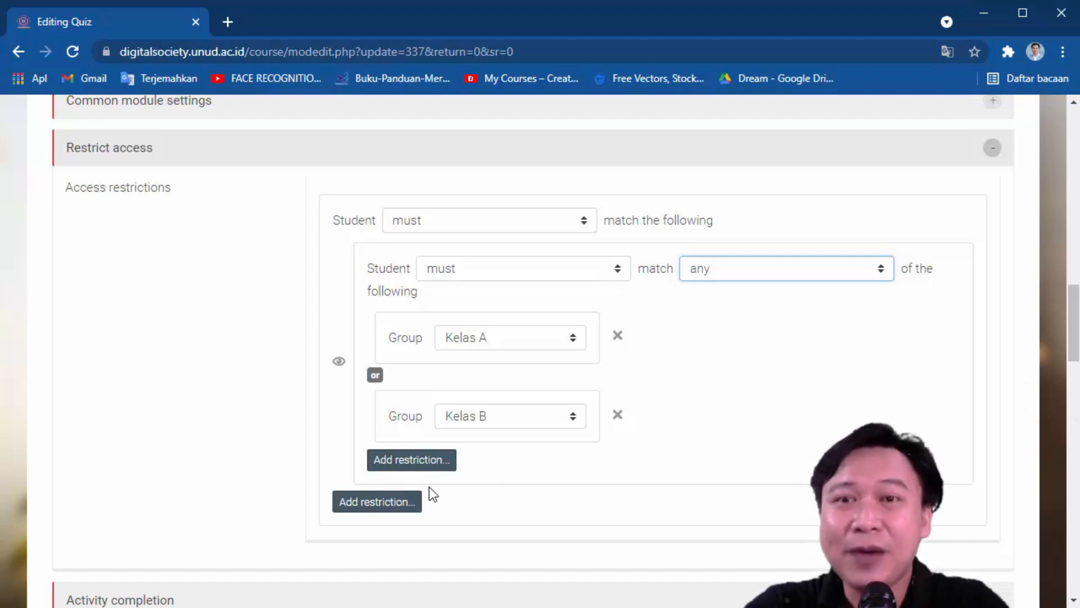
Add an activity completion restriction outside the set, requiring Quiz 2 to be marked complete
{"action": "left_click", "coordinate": [398, 501]}
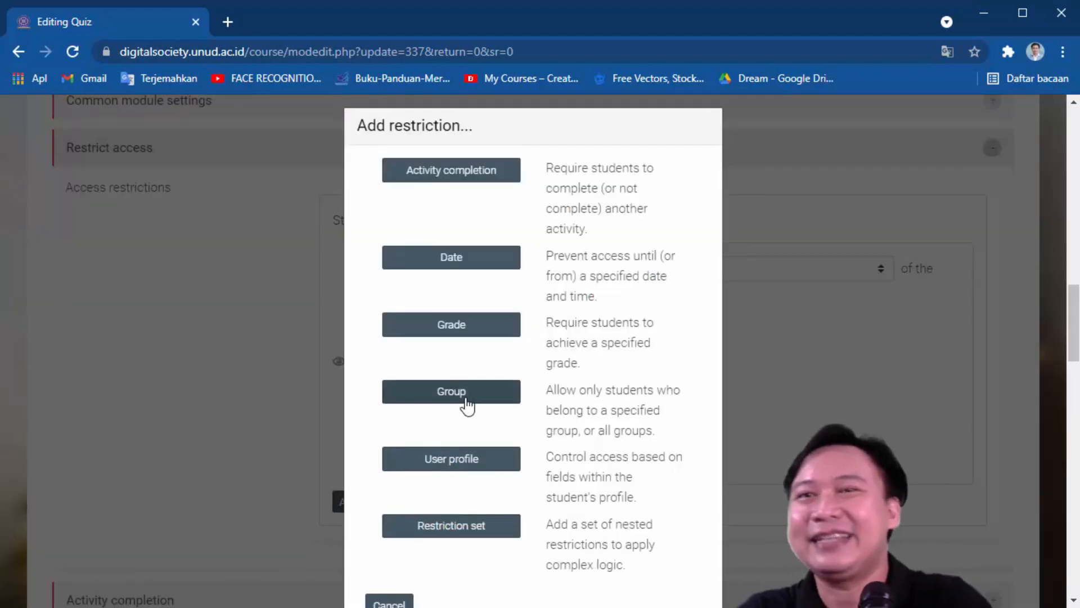
{"action": "left_click", "coordinate": [786, 394]}
{"action": "scroll", "coordinate": [585, 487], "scroll_direction": "down", "scroll_amount": 3}
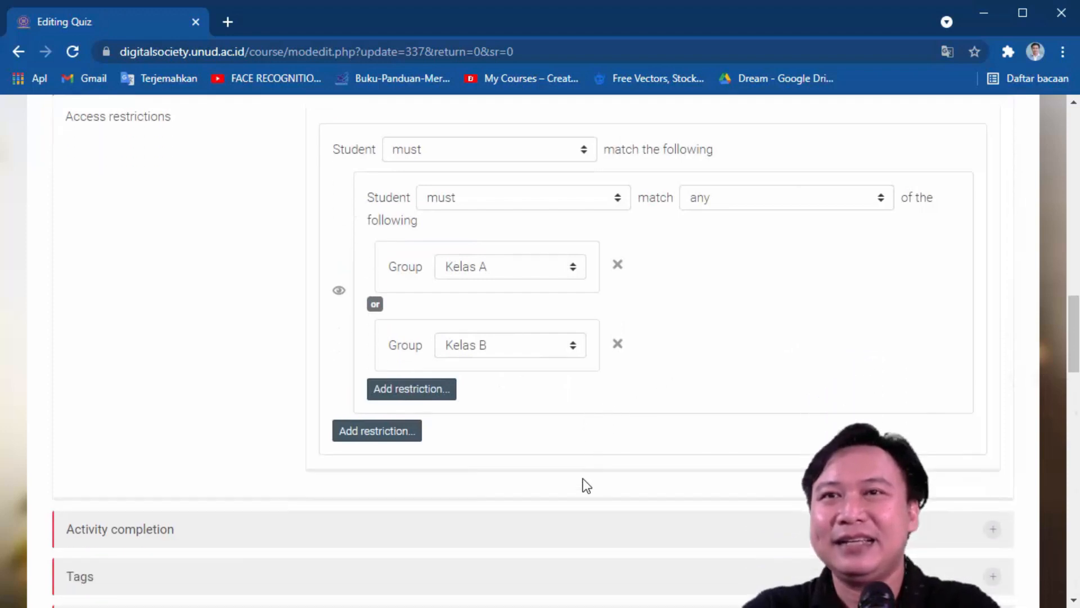
{"action": "scroll", "coordinate": [579, 484], "scroll_direction": "up", "scroll_amount": 2}
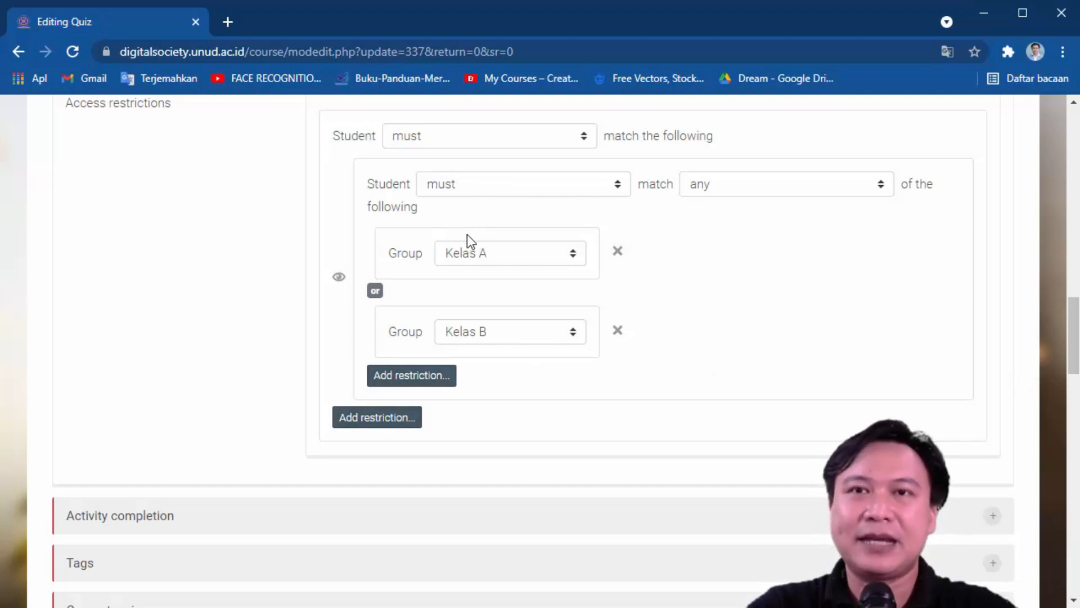
{"action": "left_click", "coordinate": [396, 426]}
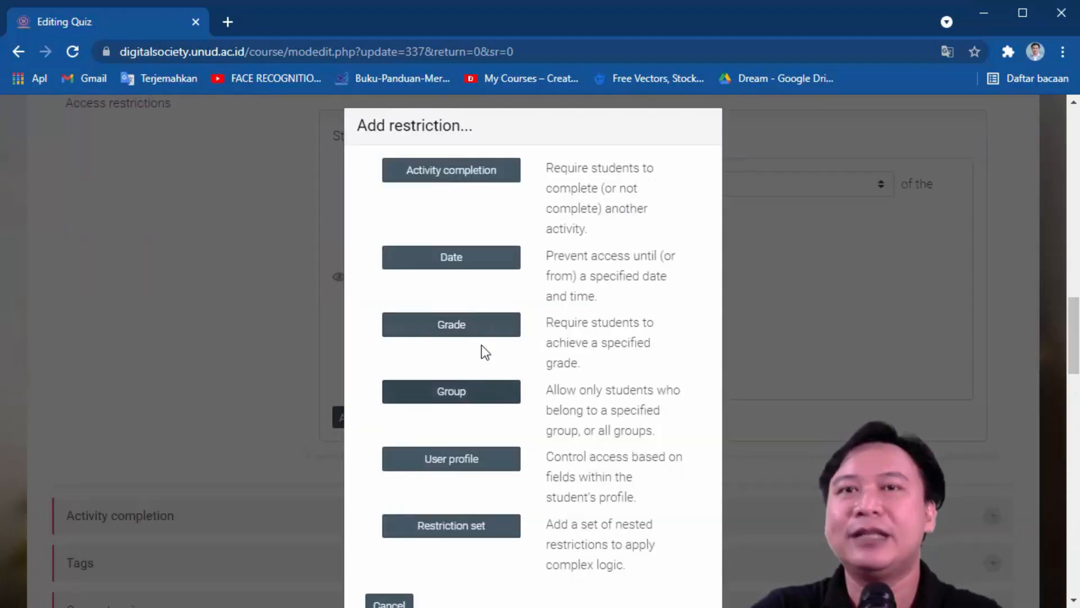
{"action": "left_click", "coordinate": [454, 170]}
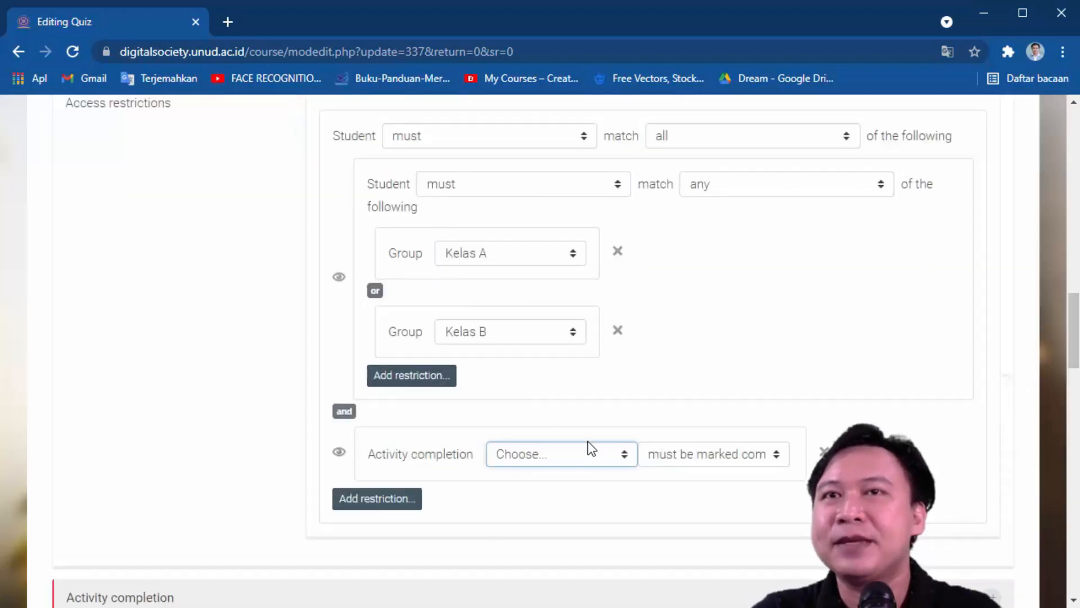
{"action": "left_click", "coordinate": [588, 457]}
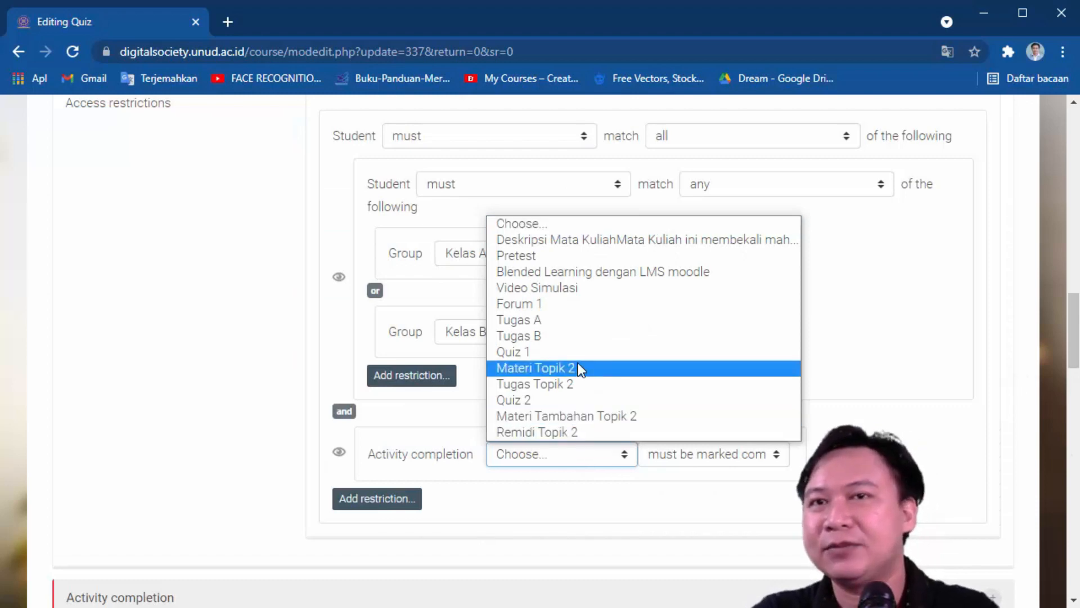
{"action": "left_click", "coordinate": [565, 400]}
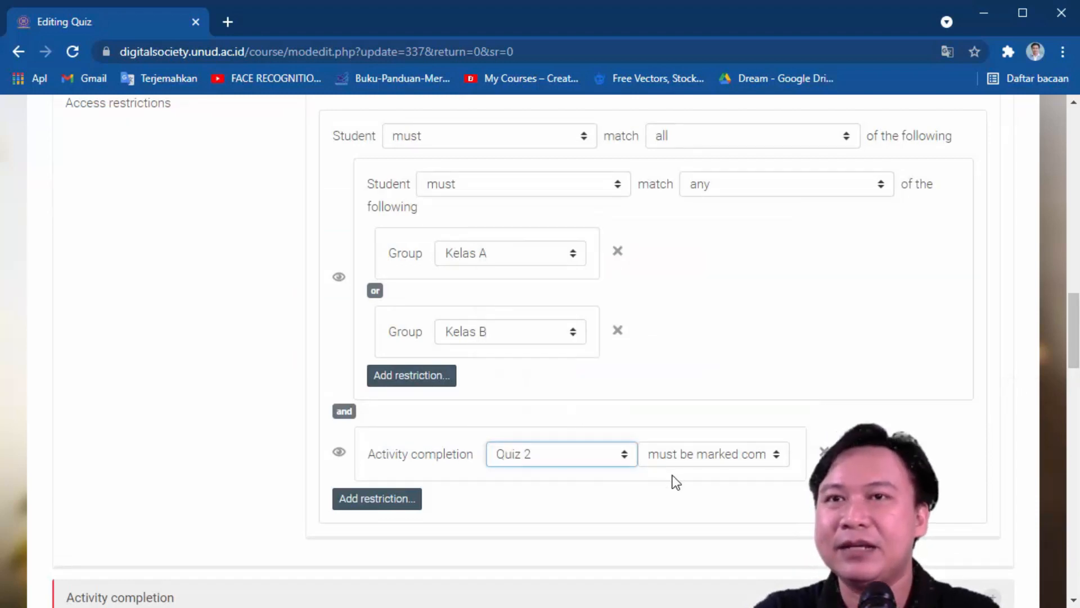
Remove the Kelas A and Kelas B group restrictions from the restriction set
{"action": "scroll", "coordinate": [395, 393], "scroll_direction": "up", "scroll_amount": 1}
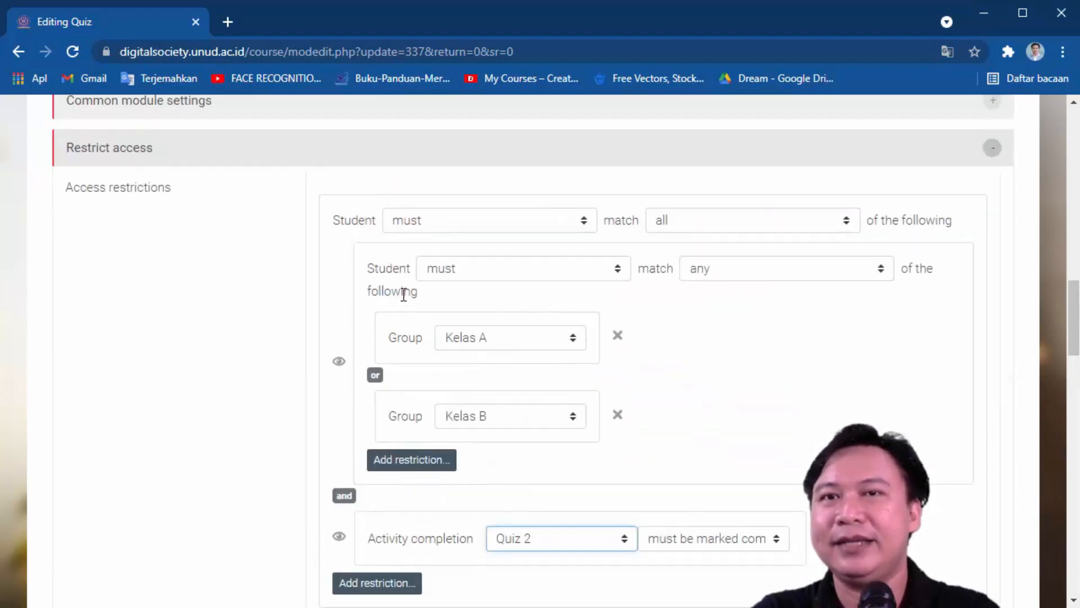
{"action": "scroll", "coordinate": [389, 278], "scroll_direction": "down", "scroll_amount": 1}
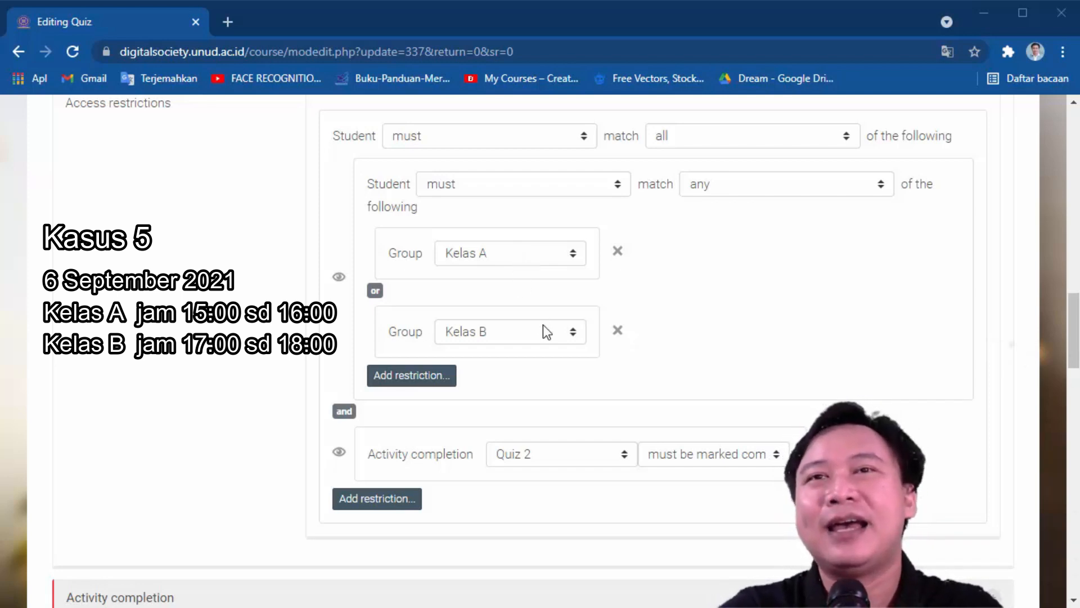
{"action": "scroll", "coordinate": [579, 323], "scroll_direction": "up", "scroll_amount": 1}
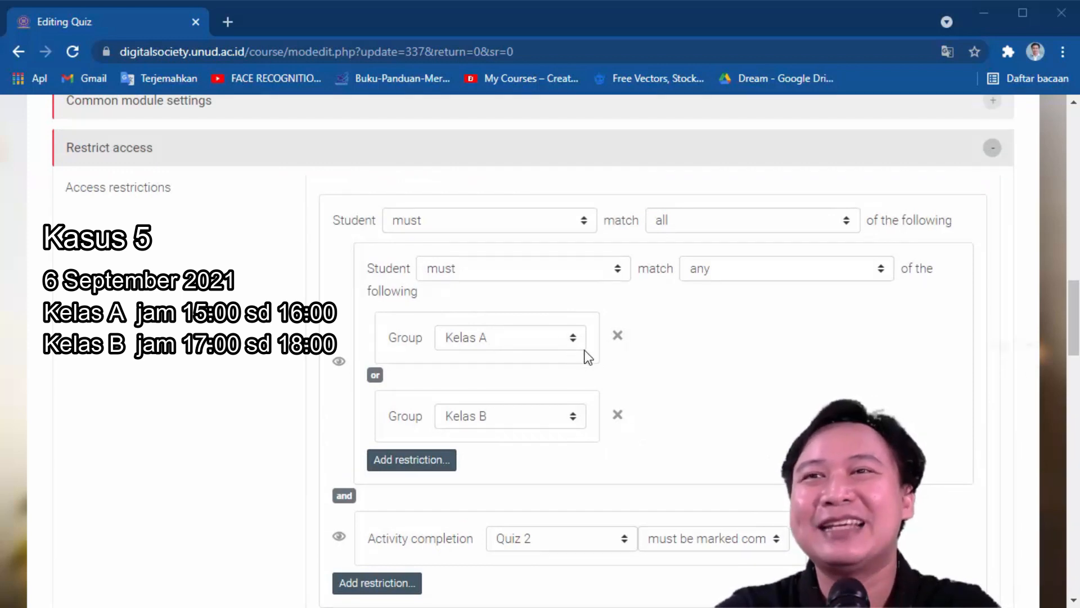
{"action": "left_click", "coordinate": [617, 337]}
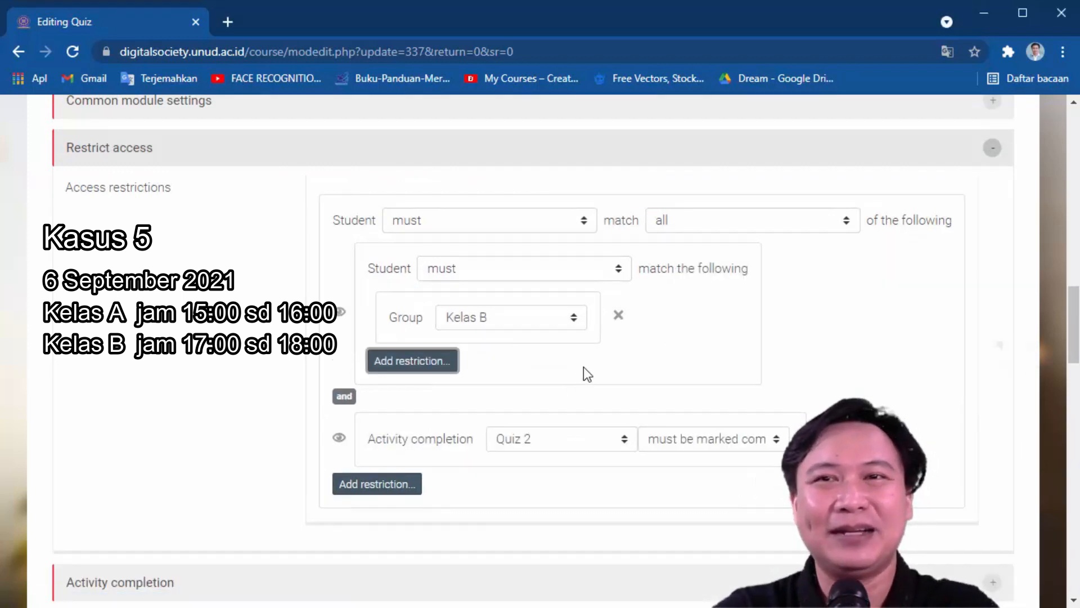
{"action": "left_click", "coordinate": [618, 317]}
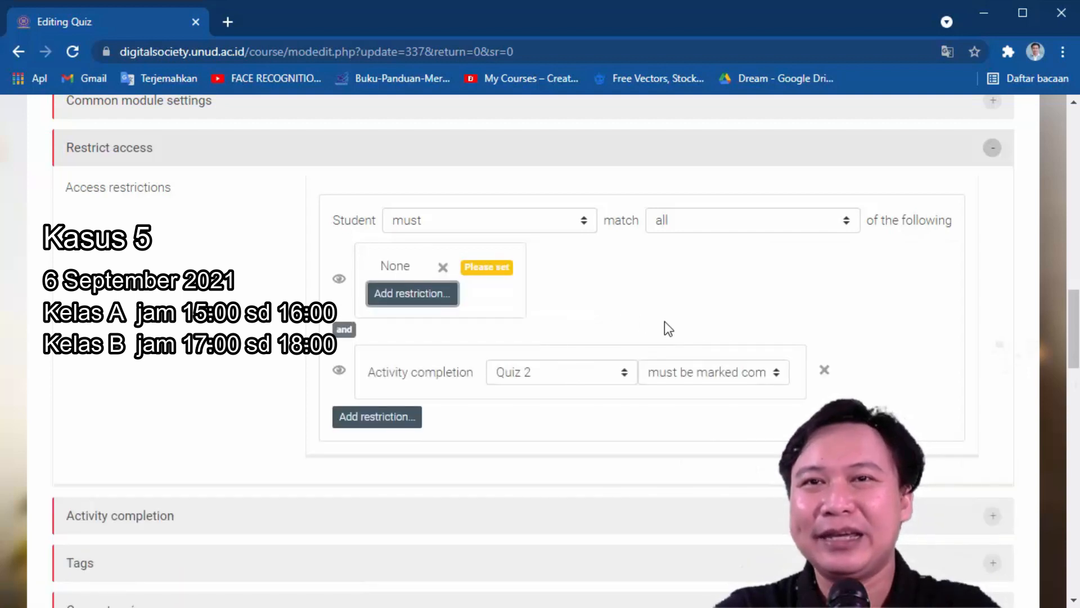
Nest a new restriction set inside the empty set and add a group restriction for Kelas A to it
{"action": "left_click", "coordinate": [439, 301]}
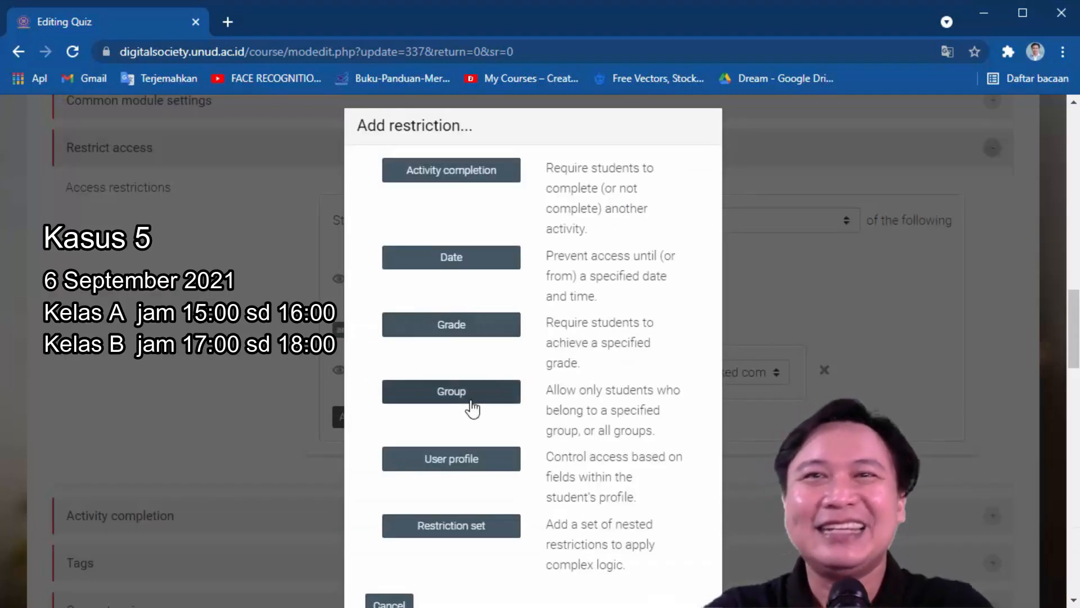
{"action": "left_click", "coordinate": [491, 532]}
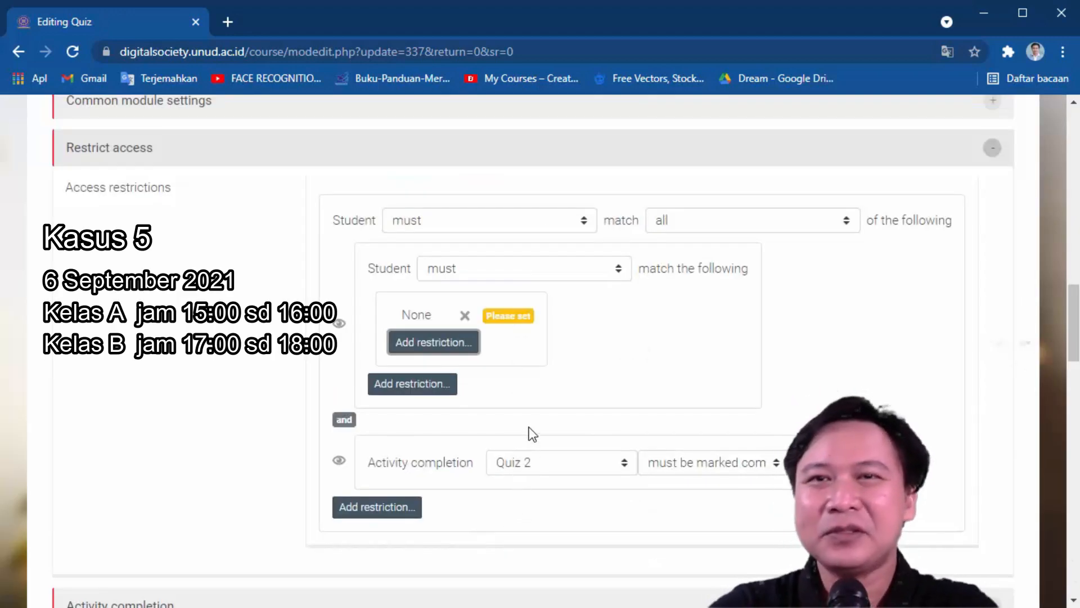
{"action": "left_click", "coordinate": [465, 348]}
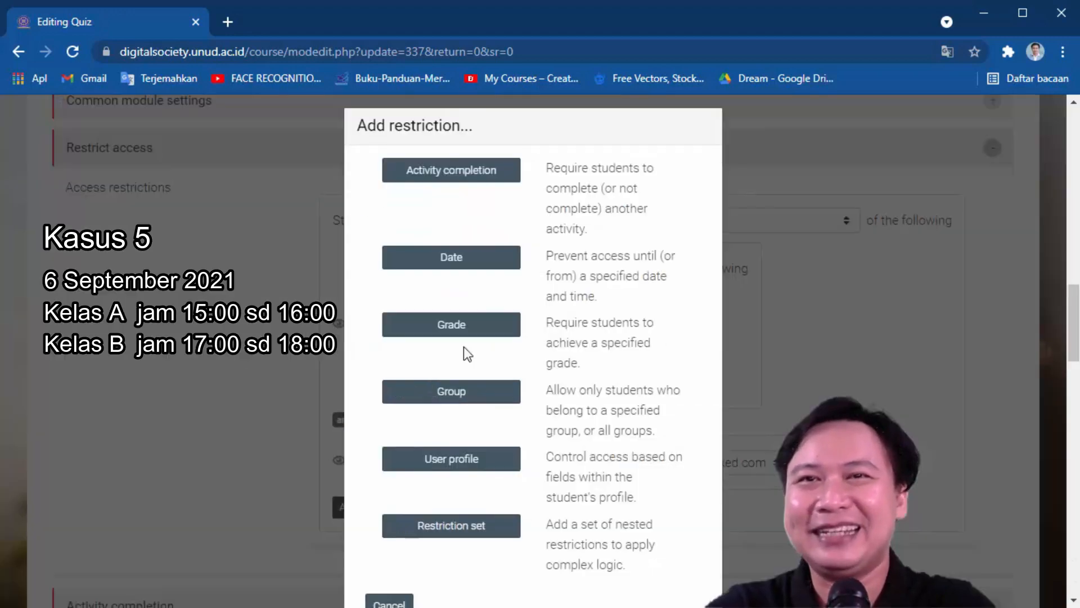
{"action": "left_click", "coordinate": [466, 394]}
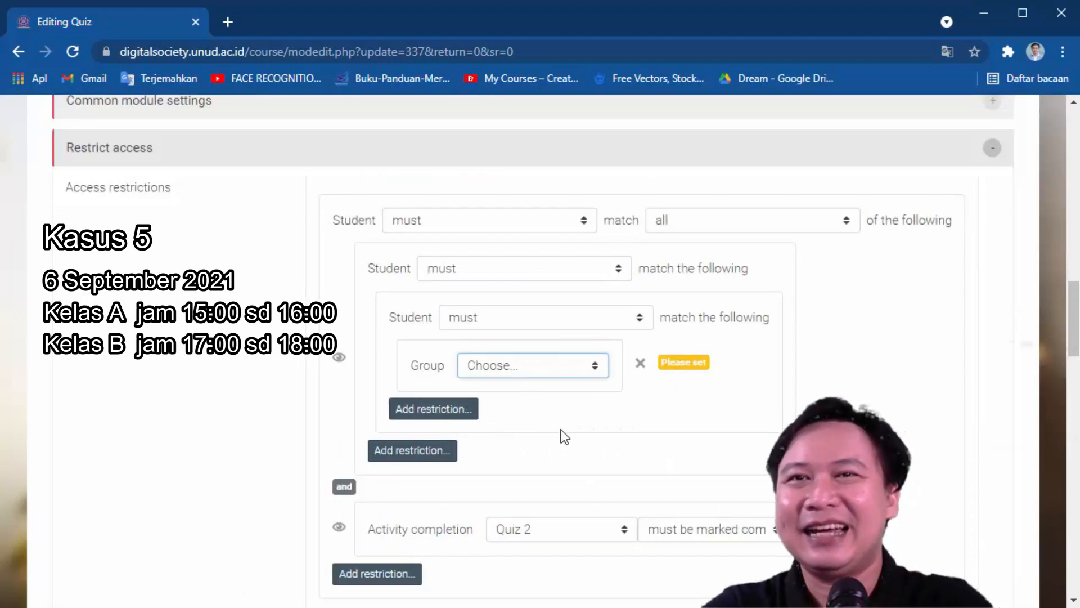
{"action": "left_click", "coordinate": [556, 364]}
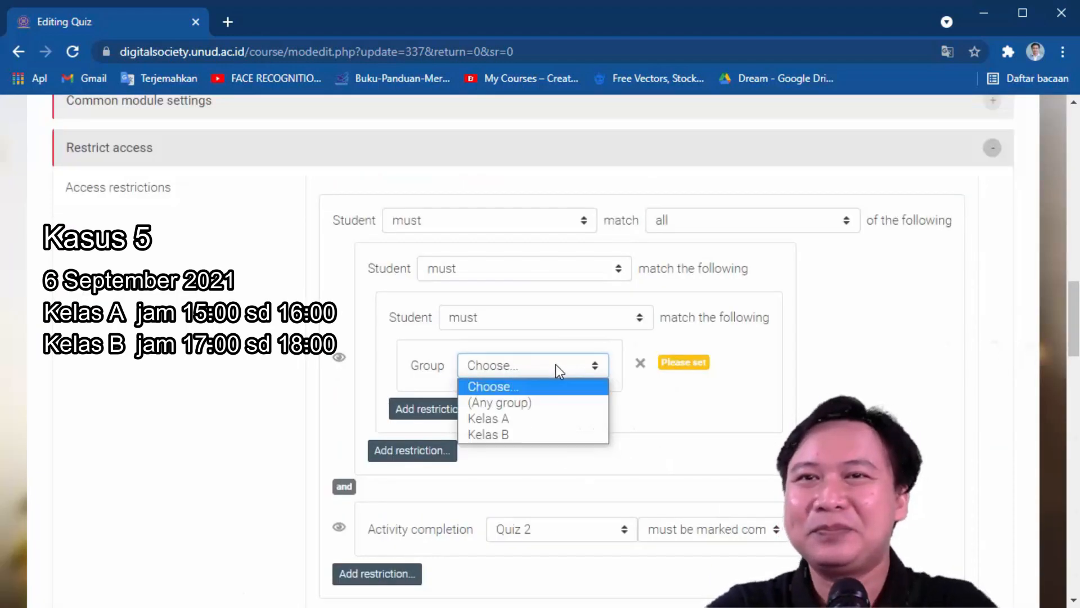
{"action": "left_click", "coordinate": [507, 417]}
Add a date restriction alongside the Kelas A group, allowing access from 6 September 2021 at 15:00
{"action": "left_click", "coordinate": [450, 410]}
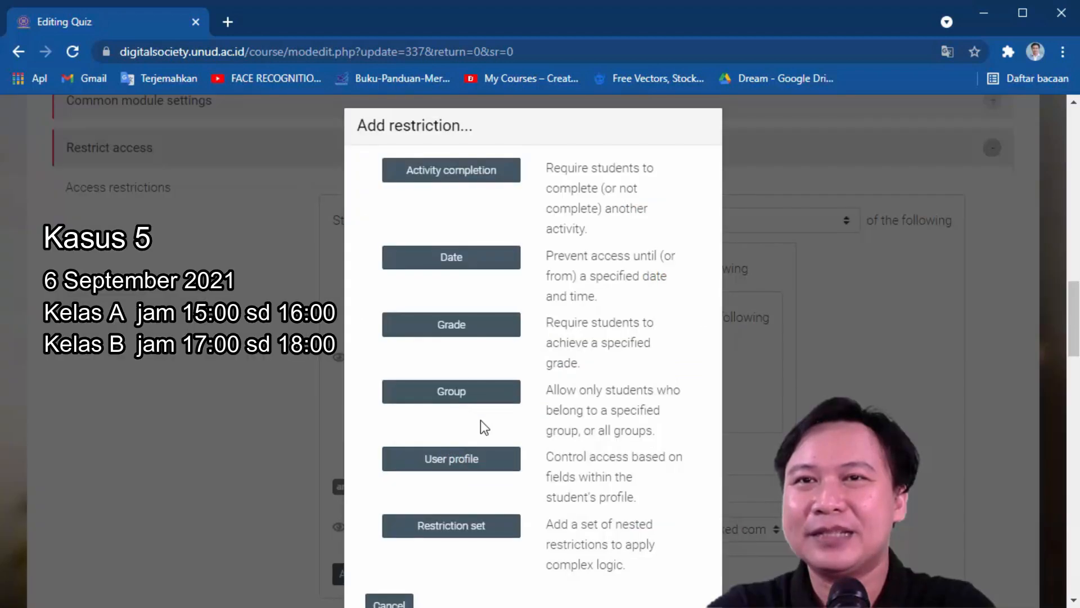
{"action": "left_click", "coordinate": [473, 266]}
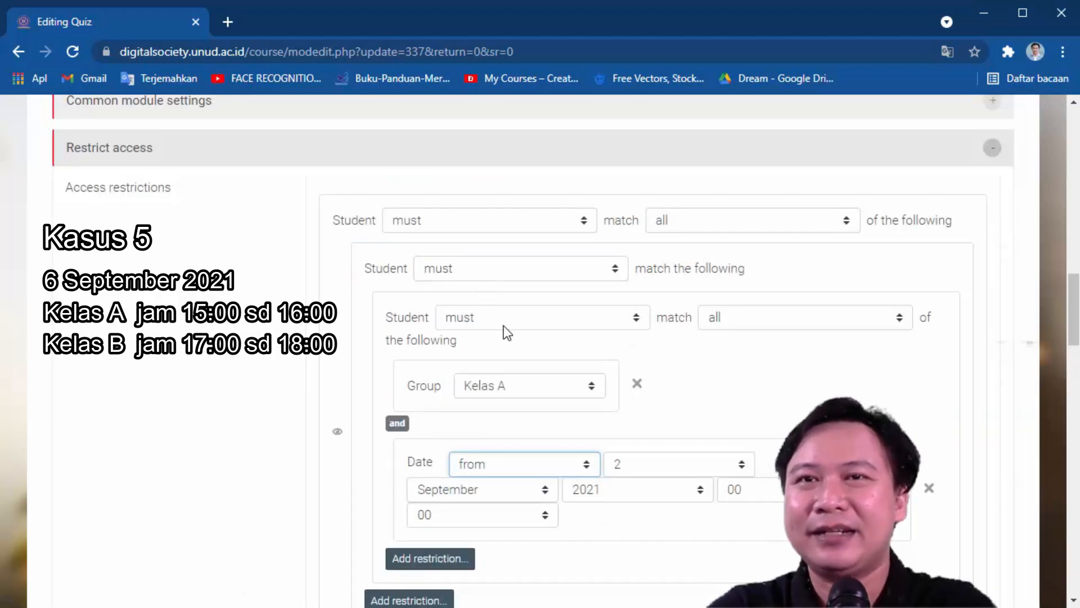
{"action": "scroll", "coordinate": [519, 410], "scroll_direction": "down", "scroll_amount": 1}
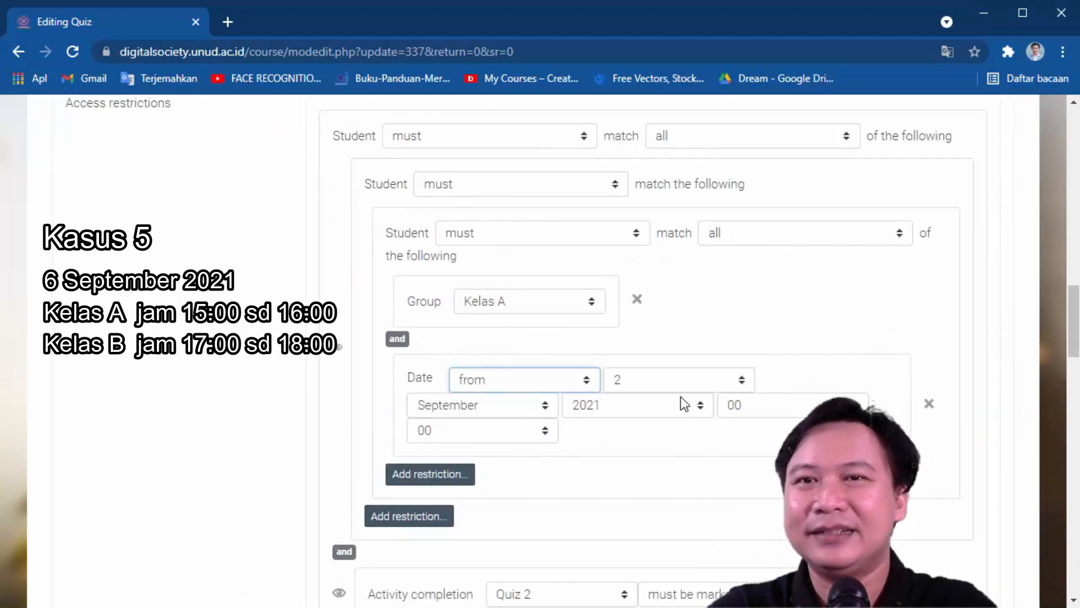
{"action": "left_click", "coordinate": [695, 377]}
{"action": "left_click", "coordinate": [664, 102]}
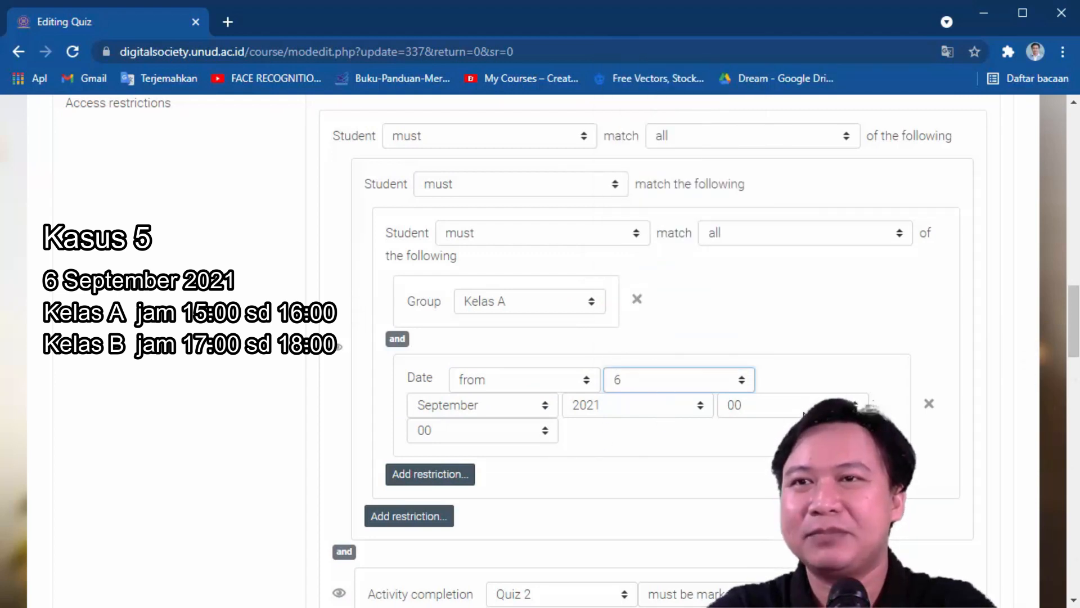
{"action": "left_click", "coordinate": [804, 414]}
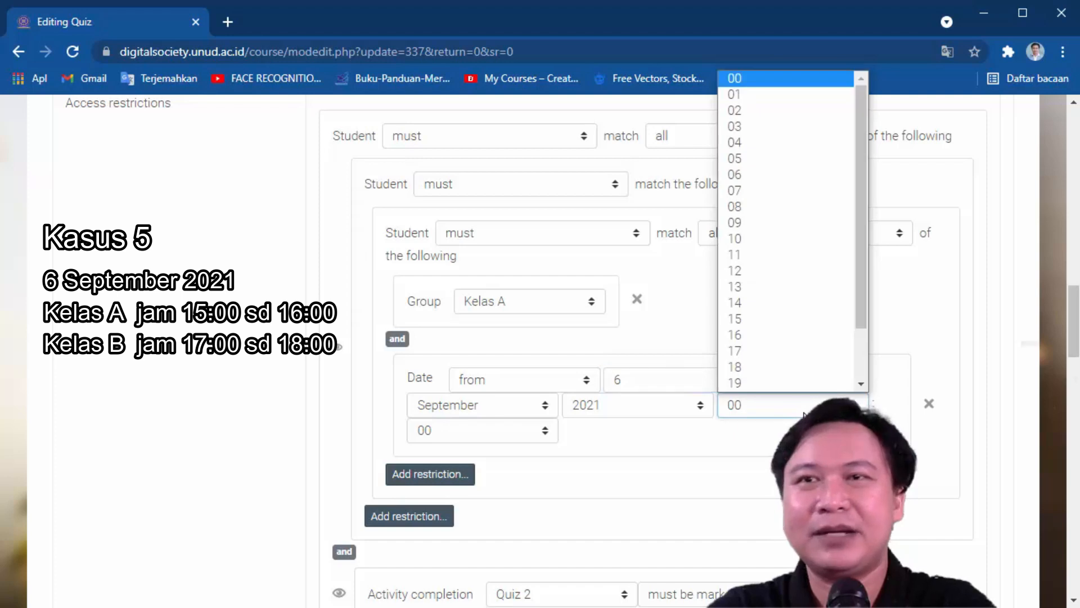
{"action": "left_click", "coordinate": [774, 319]}
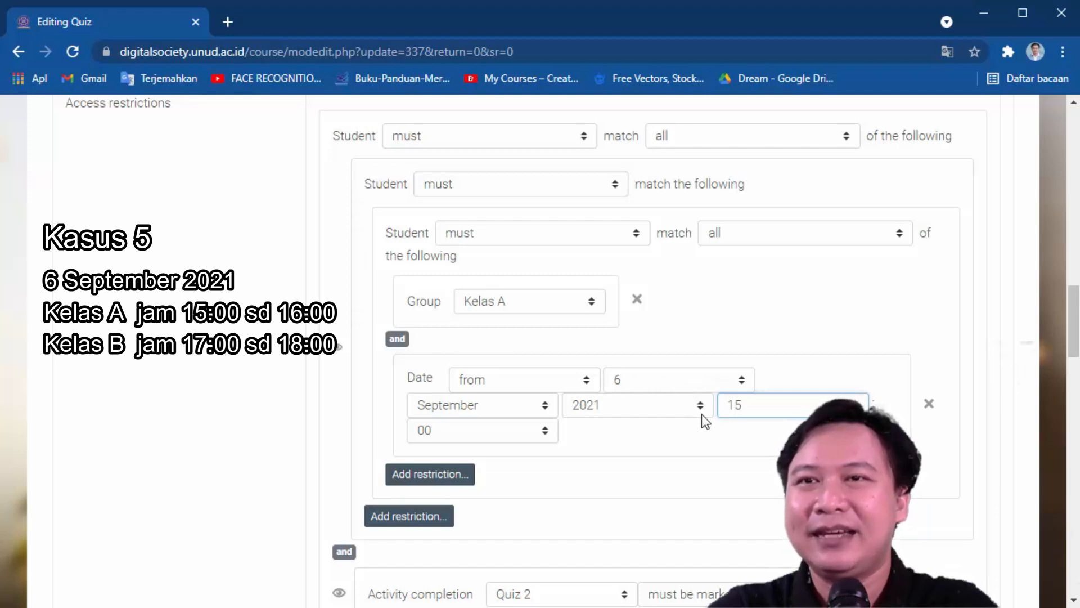
Add a second date restriction to the Kelas A set, allowing access until 6 September 2021 at 16:00
{"action": "left_click", "coordinate": [449, 479]}
{"action": "left_click", "coordinate": [465, 269]}
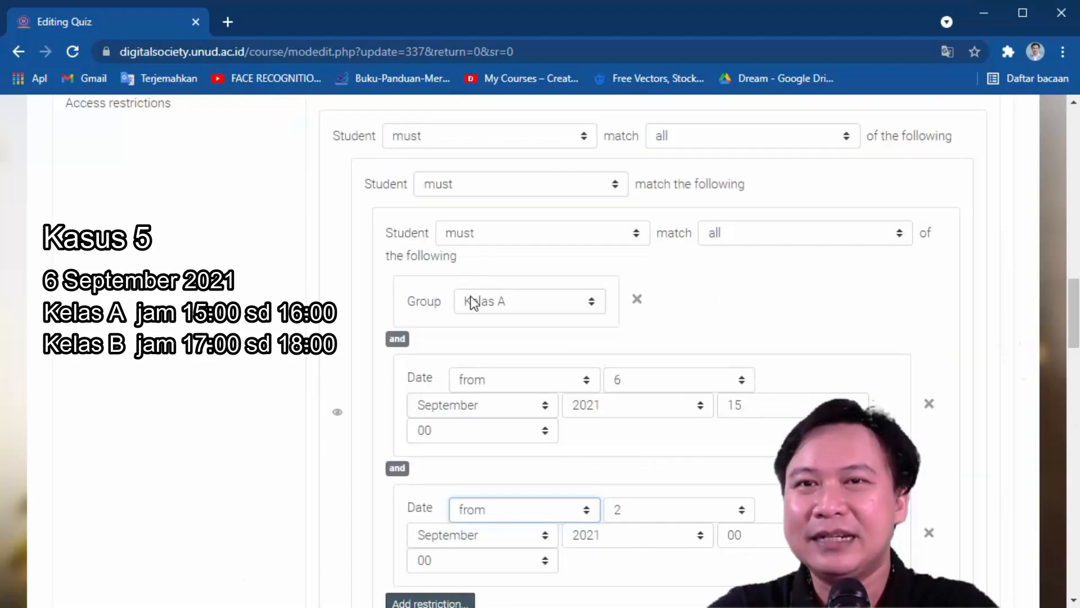
{"action": "scroll", "coordinate": [530, 488], "scroll_direction": "down", "scroll_amount": 1}
{"action": "left_click", "coordinate": [511, 428]}
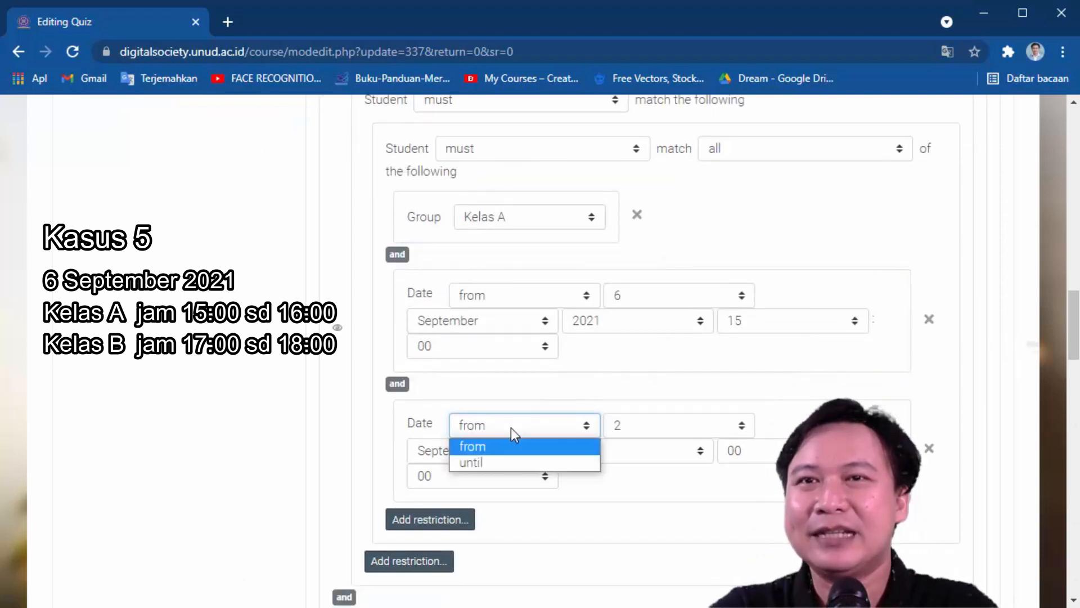
{"action": "left_click", "coordinate": [485, 464]}
{"action": "left_click", "coordinate": [693, 423]}
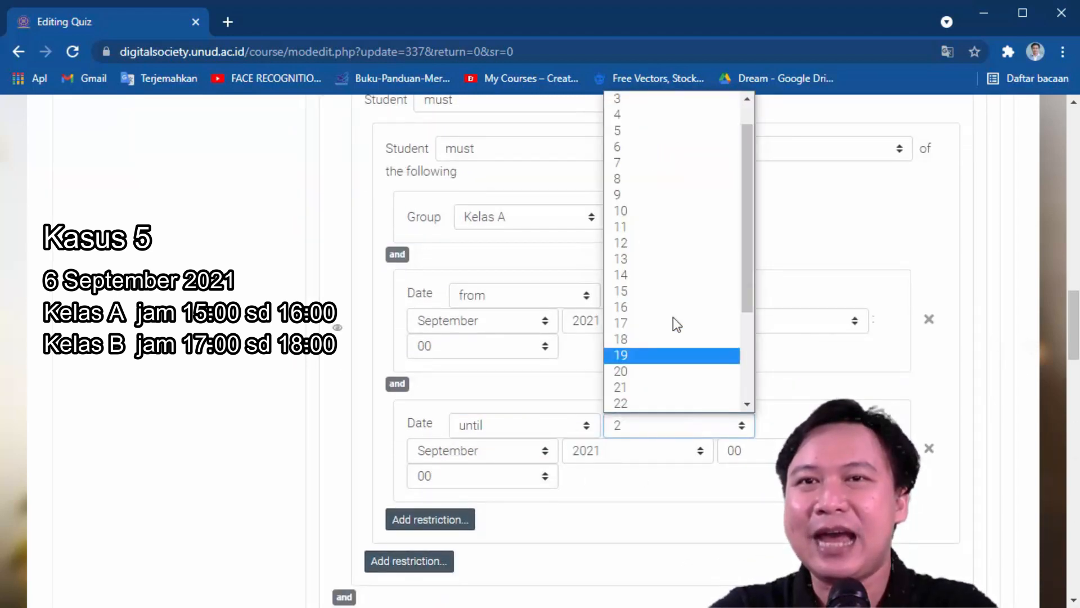
{"action": "left_click", "coordinate": [657, 148]}
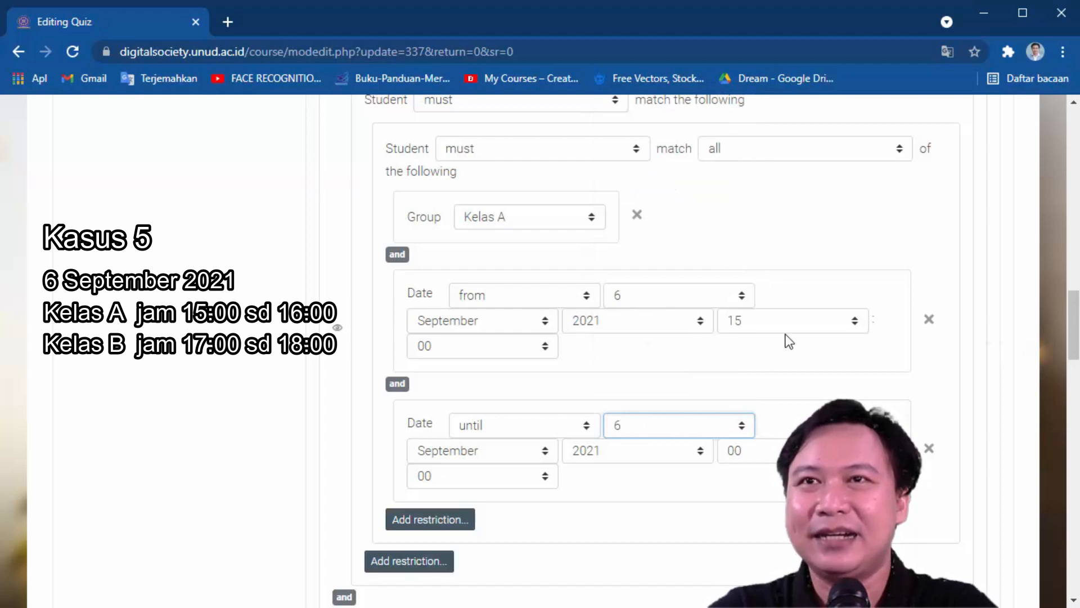
{"action": "left_click", "coordinate": [746, 450]}
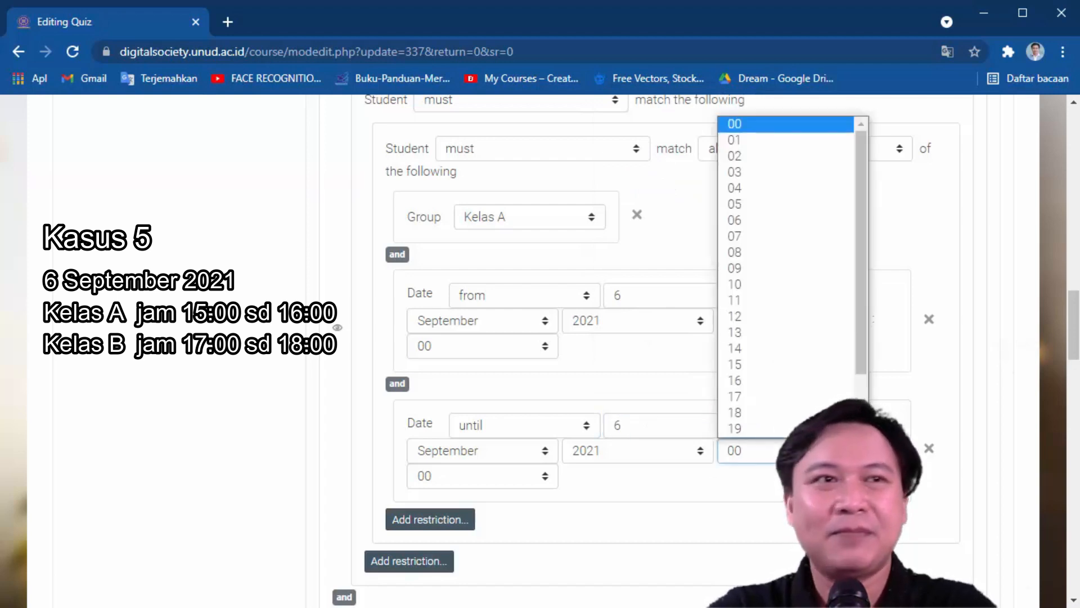
{"action": "left_click", "coordinate": [776, 382]}
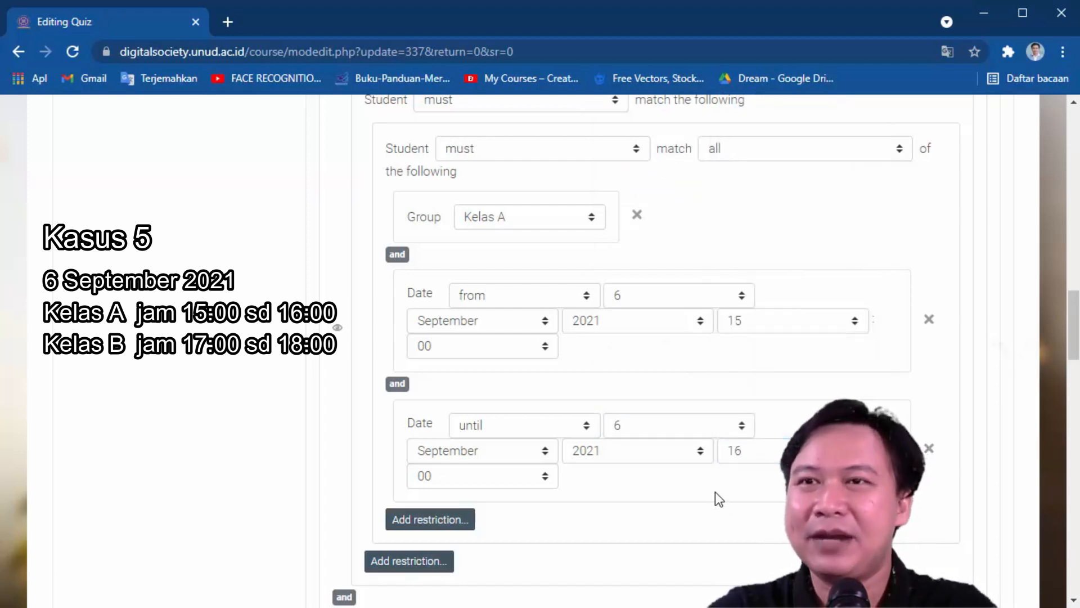
Examine how the set holding the Kelas A group and date conditions is nested within the access restrictions
{"action": "scroll", "coordinate": [597, 490], "scroll_direction": "up", "scroll_amount": 1}
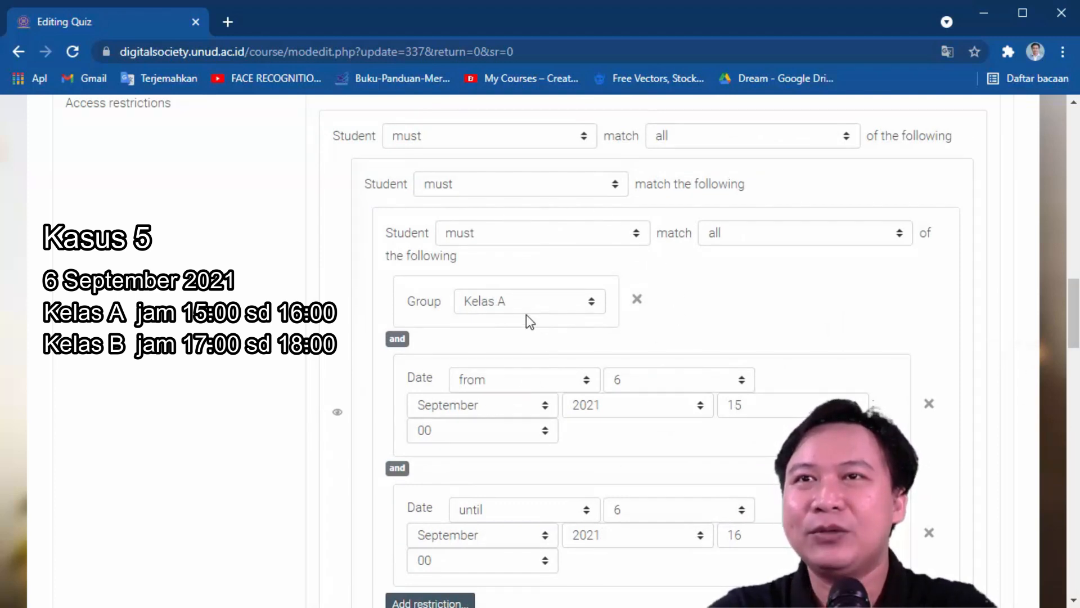
{"action": "left_click", "coordinate": [473, 192]}
{"action": "left_click", "coordinate": [471, 191]}
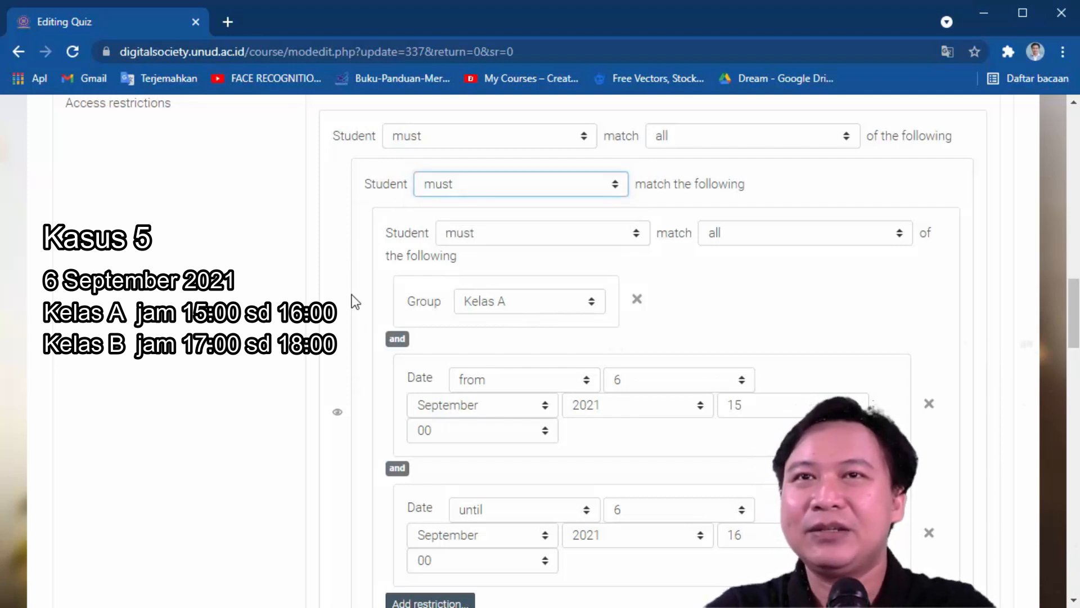
{"action": "scroll", "coordinate": [351, 298], "scroll_direction": "down", "scroll_amount": 5}
{"action": "left_click", "coordinate": [423, 394]}
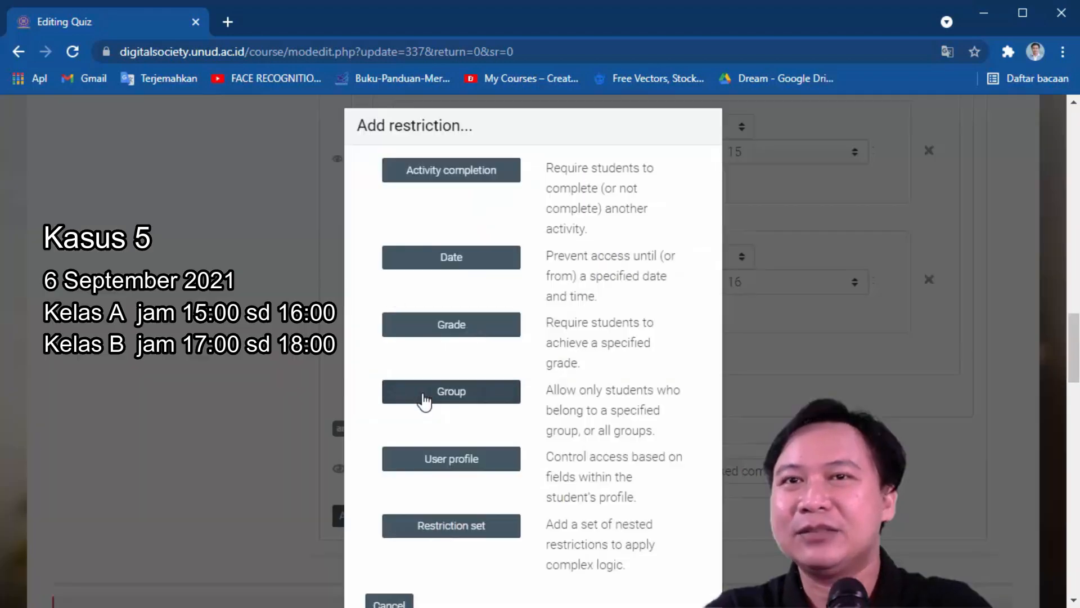
{"action": "left_click", "coordinate": [802, 261]}
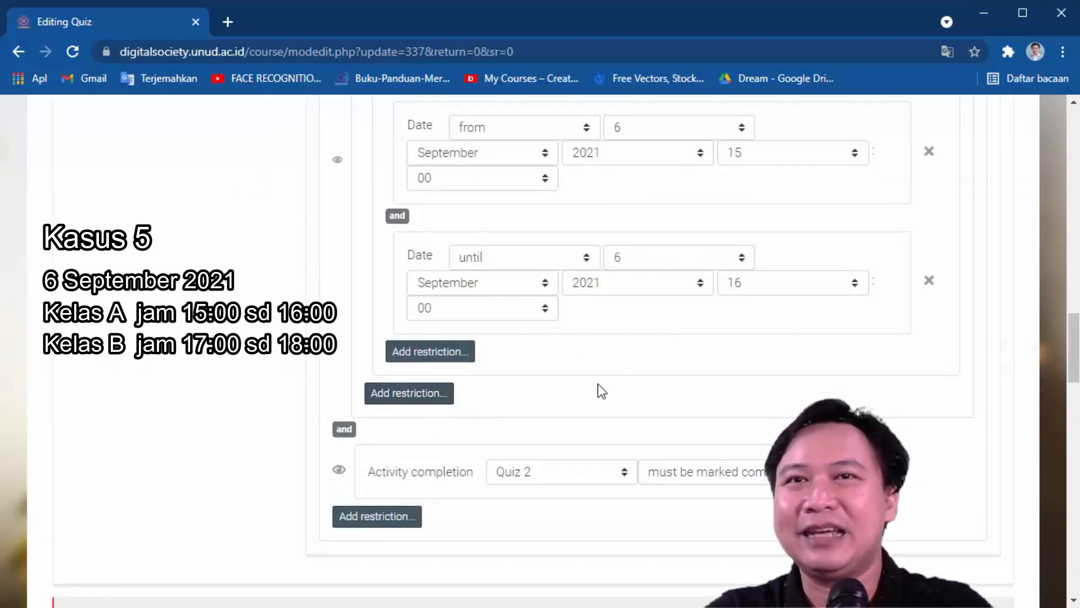
{"action": "scroll", "coordinate": [453, 419], "scroll_direction": "up", "scroll_amount": 3}
{"action": "scroll", "coordinate": [424, 415], "scroll_direction": "up", "scroll_amount": 3}
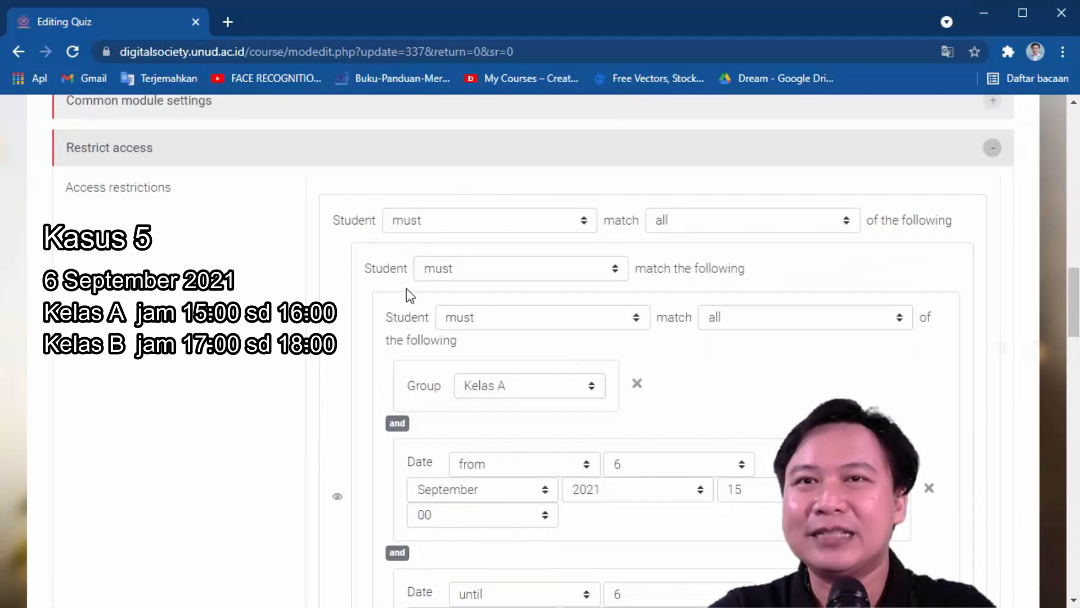
{"action": "scroll", "coordinate": [367, 293], "scroll_direction": "down", "scroll_amount": 6}
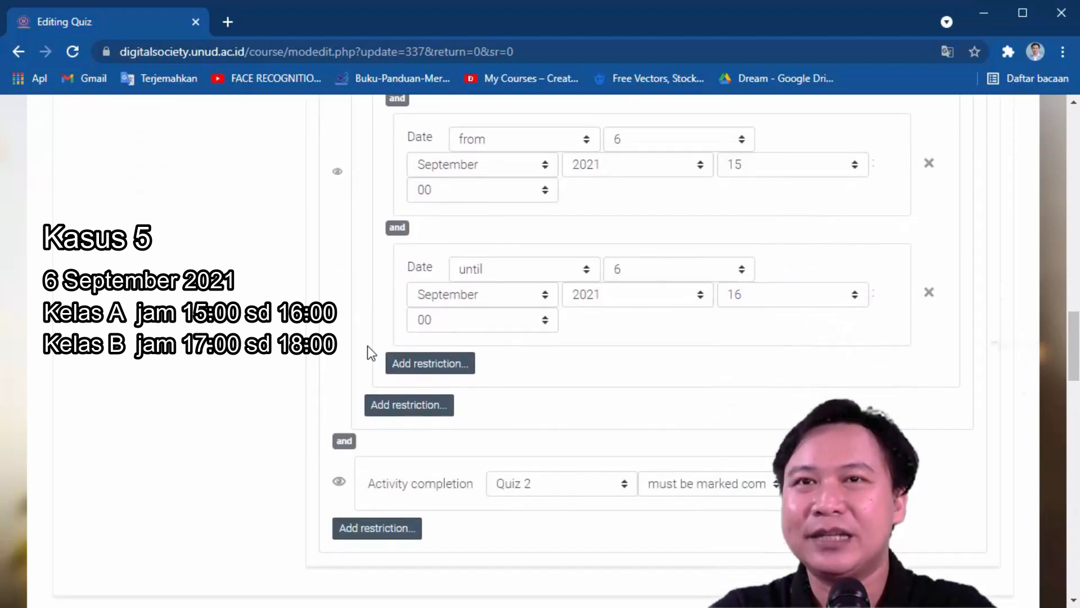
Add a group restriction for Kelas B directly to the outer restriction set, beside the nested Kelas A set
{"action": "left_click", "coordinate": [405, 393]}
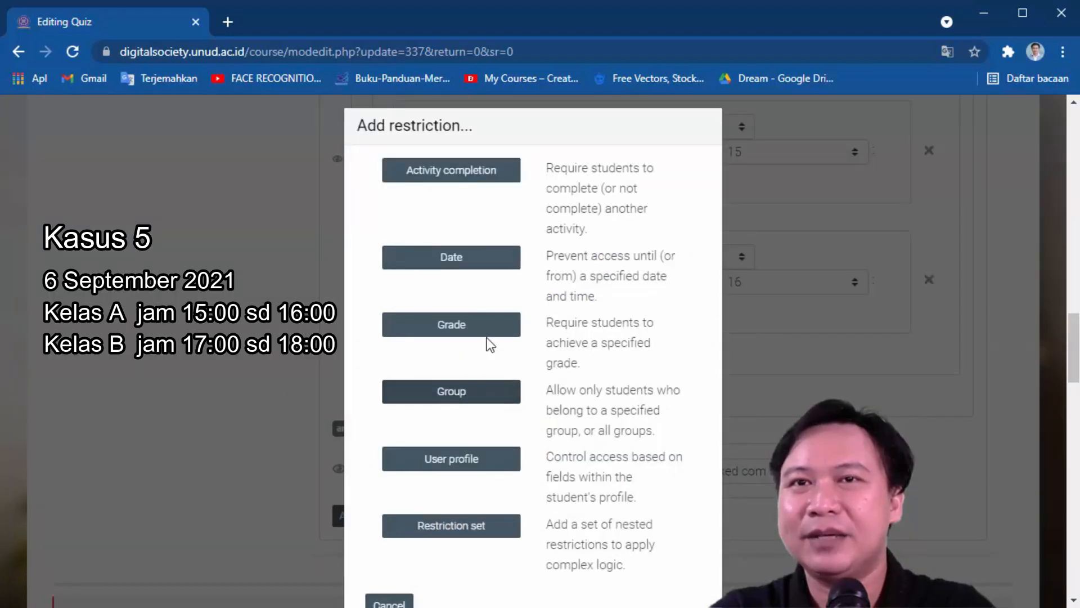
{"action": "left_click", "coordinate": [452, 392]}
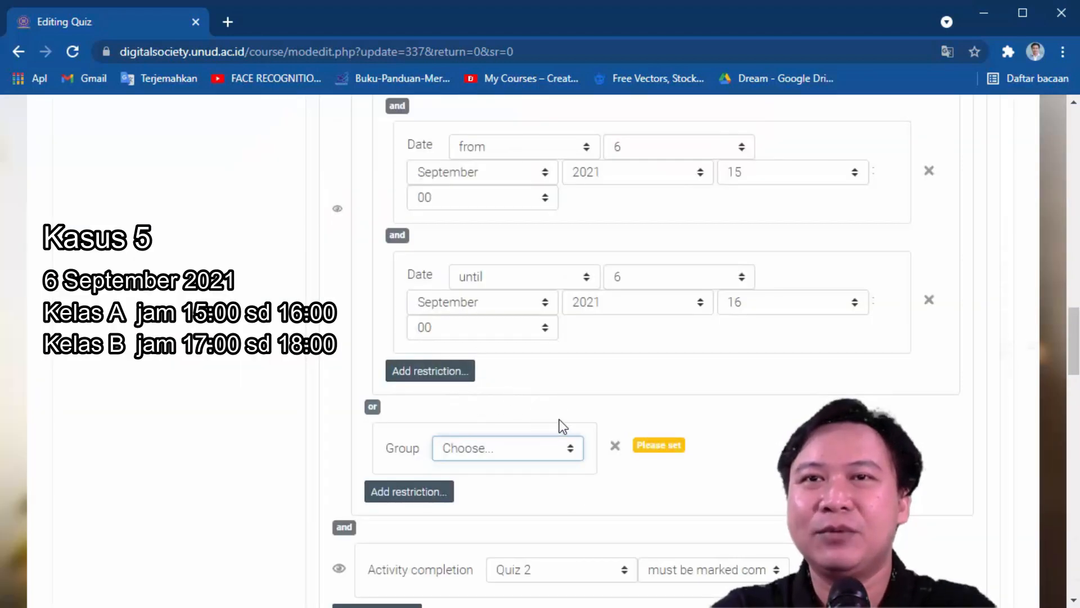
{"action": "left_click", "coordinate": [544, 453]}
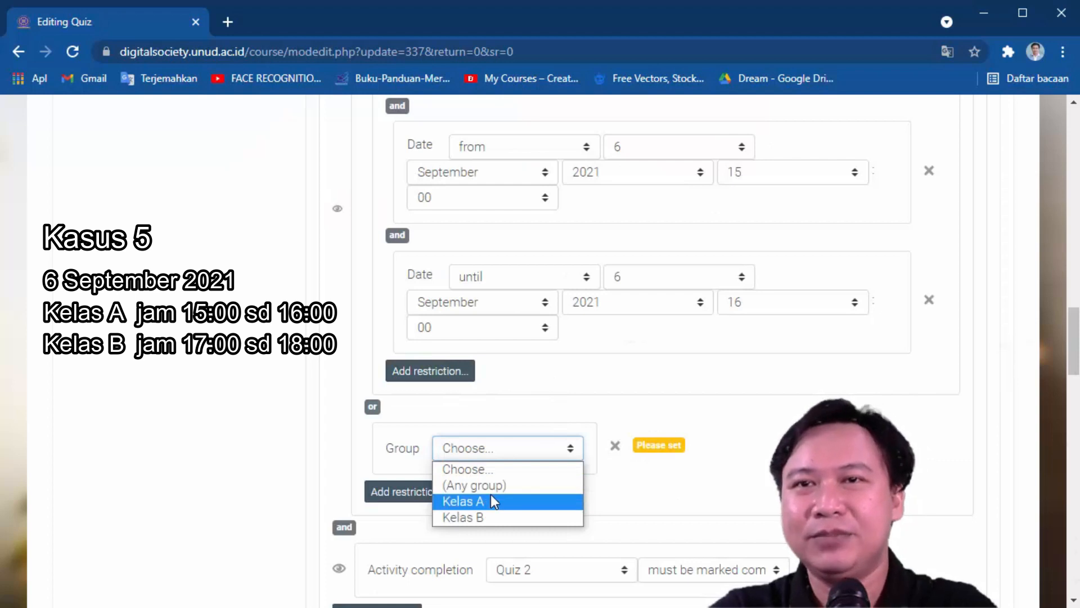
{"action": "left_click", "coordinate": [488, 517]}
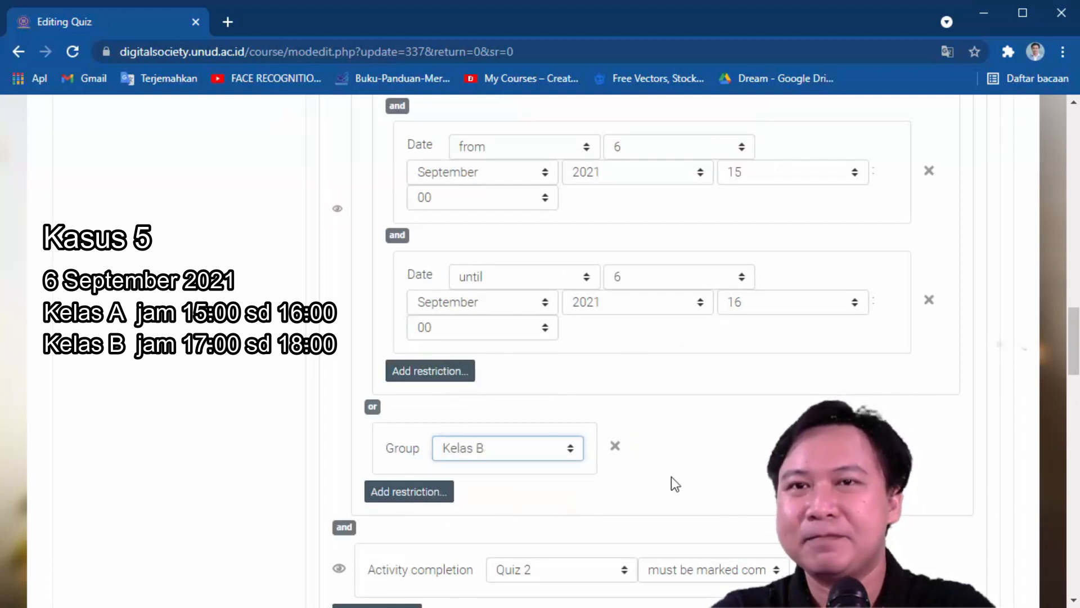
Check the match conditions of the sets and remove the Kelas B group restriction from the outer set
{"action": "scroll", "coordinate": [671, 477], "scroll_direction": "up", "scroll_amount": 7}
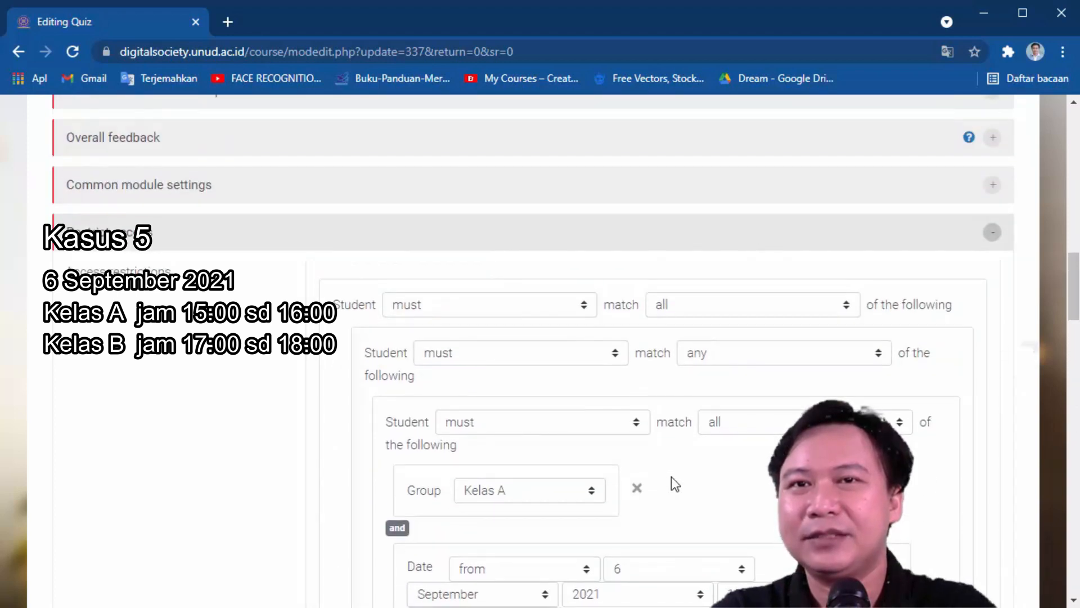
{"action": "scroll", "coordinate": [518, 411], "scroll_direction": "down", "scroll_amount": 8}
{"action": "scroll", "coordinate": [511, 414], "scroll_direction": "up", "scroll_amount": 3}
{"action": "scroll", "coordinate": [511, 419], "scroll_direction": "down", "scroll_amount": 3}
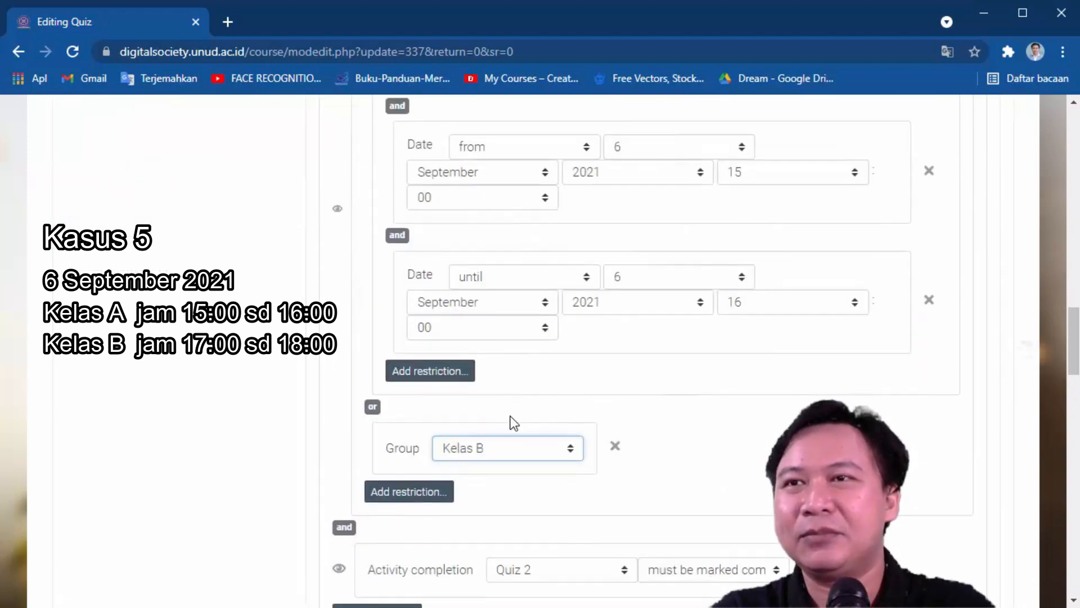
{"action": "left_click", "coordinate": [580, 450]}
{"action": "left_click", "coordinate": [623, 464]}
{"action": "left_click", "coordinate": [615, 446]}
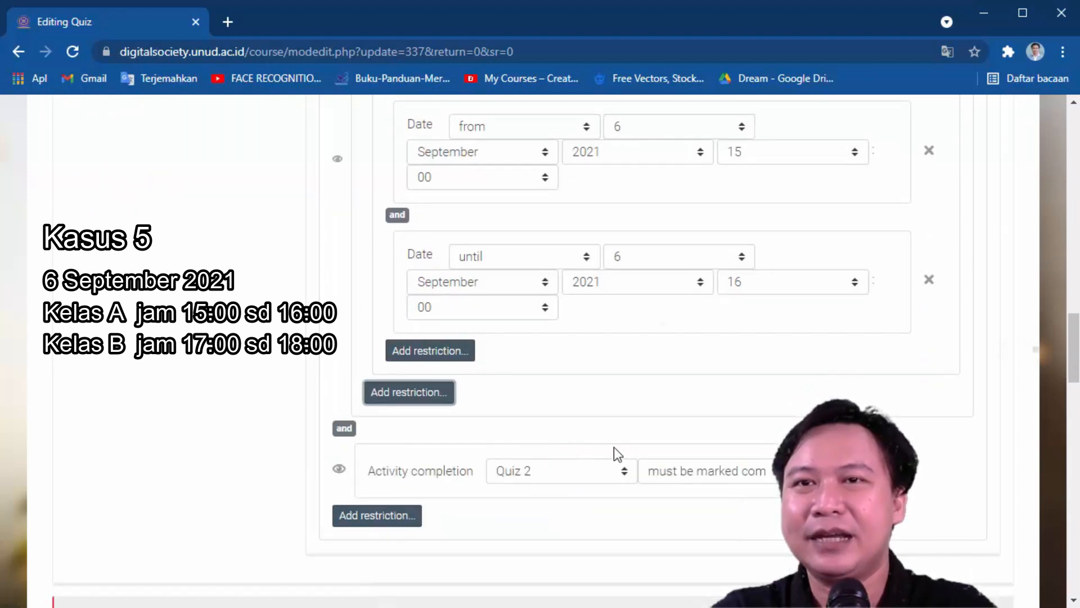
Add a second nested restriction set beside the Kelas A set and give it a group restriction for Kelas B
{"action": "left_click", "coordinate": [447, 396]}
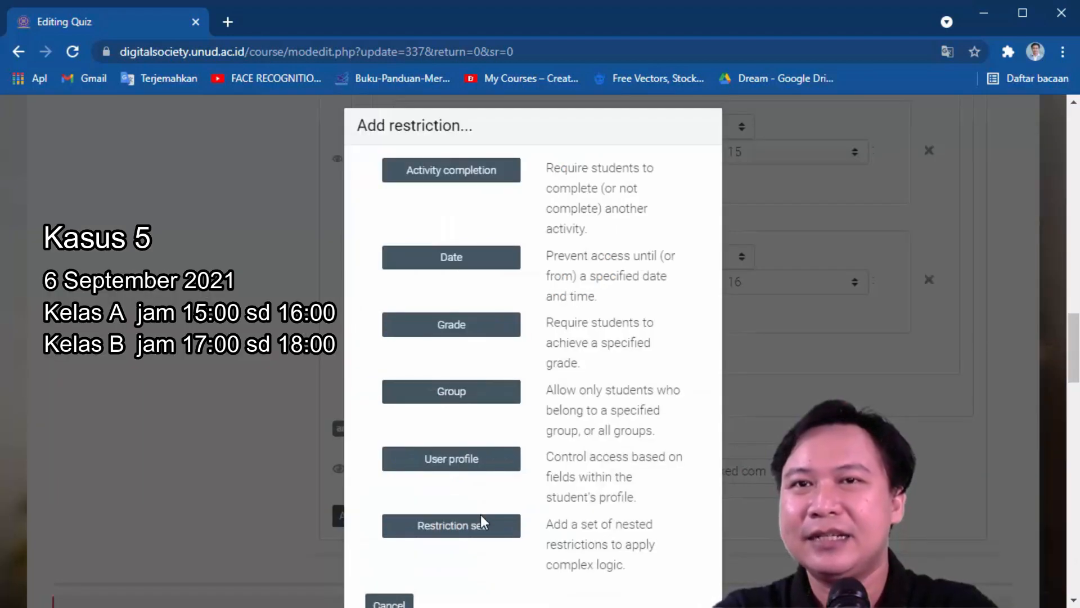
{"action": "left_click", "coordinate": [473, 534]}
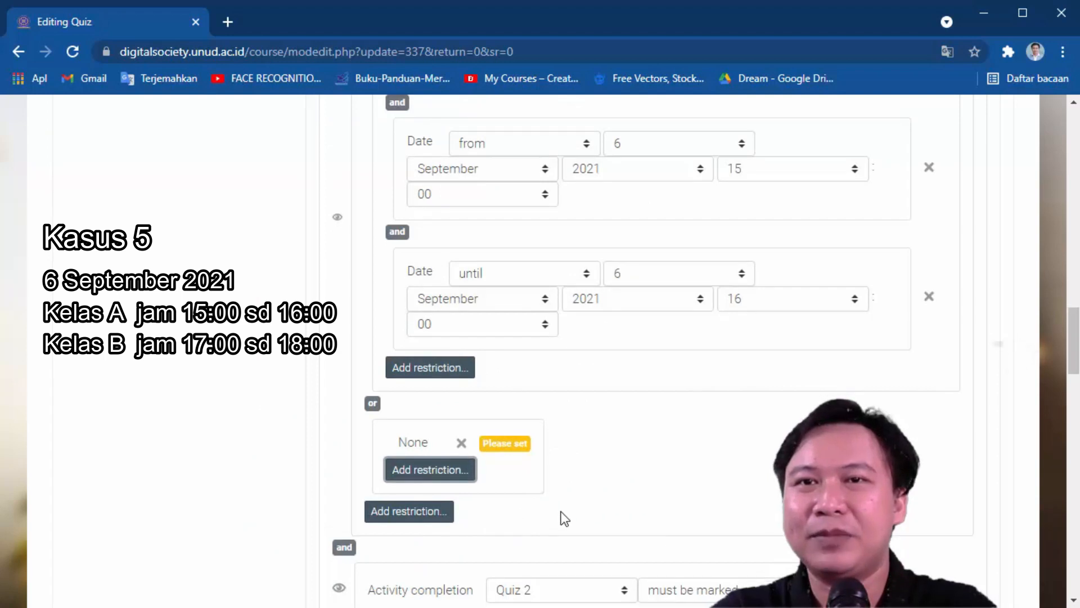
{"action": "scroll", "coordinate": [563, 517], "scroll_direction": "down", "scroll_amount": 3}
{"action": "scroll", "coordinate": [532, 343], "scroll_direction": "up", "scroll_amount": 2}
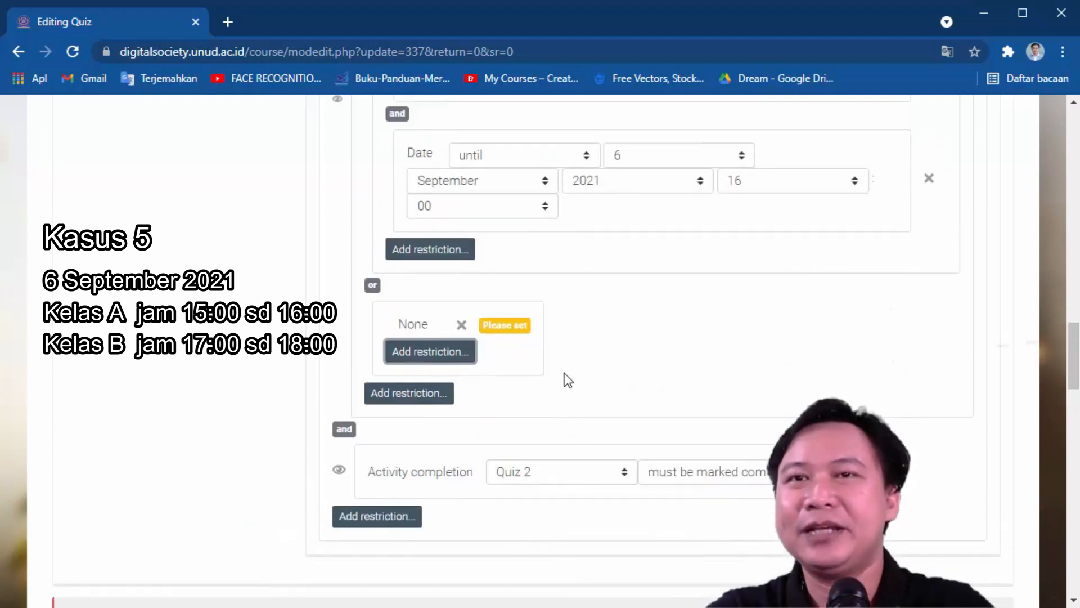
{"action": "left_click", "coordinate": [441, 394]}
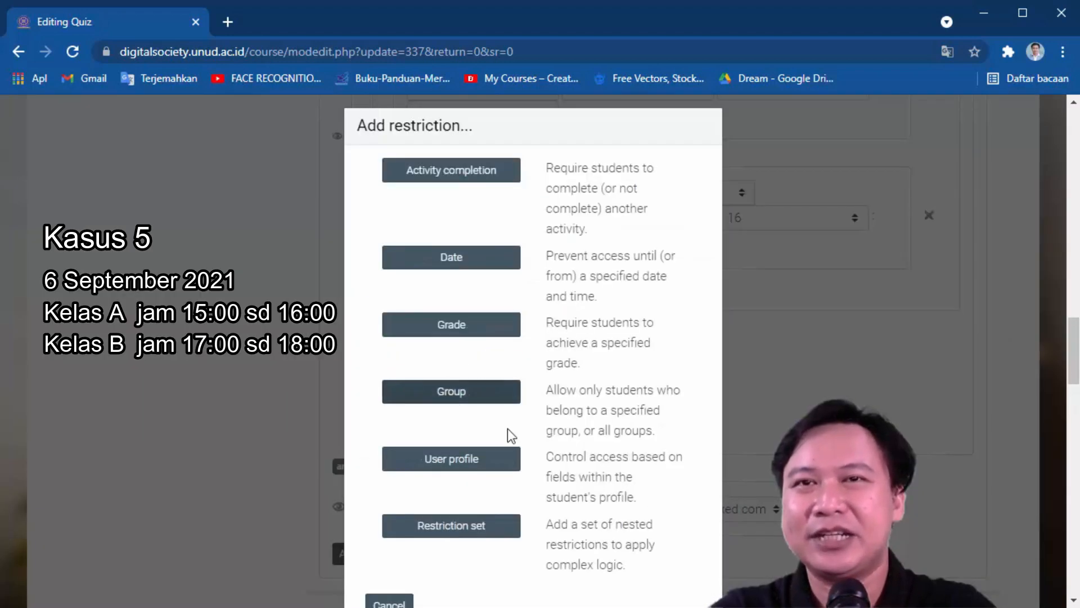
{"action": "left_click", "coordinate": [483, 406]}
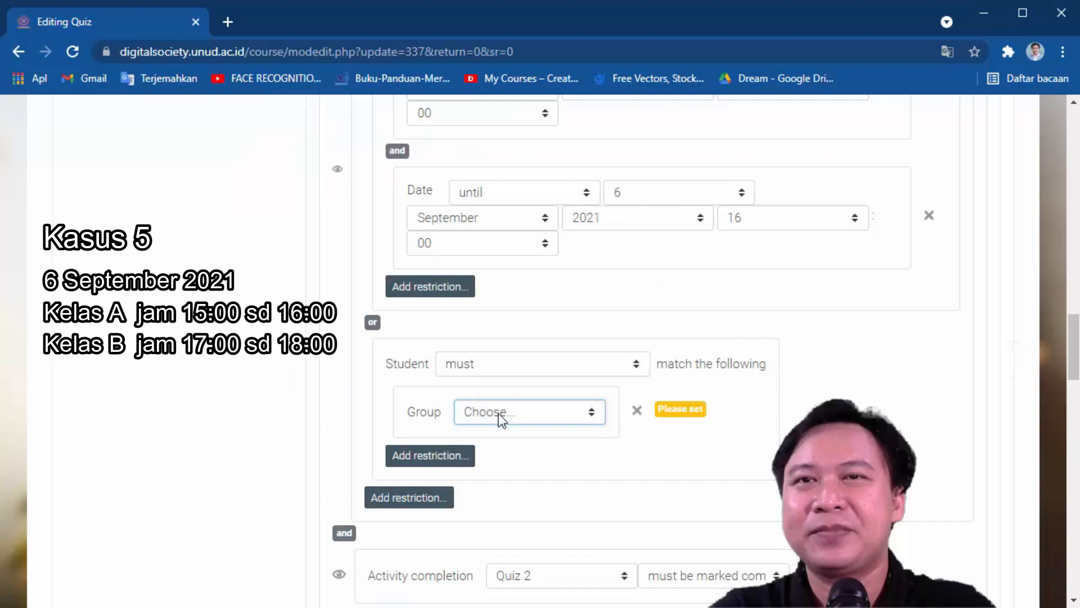
{"action": "left_click", "coordinate": [530, 421]}
{"action": "left_click", "coordinate": [504, 481]}
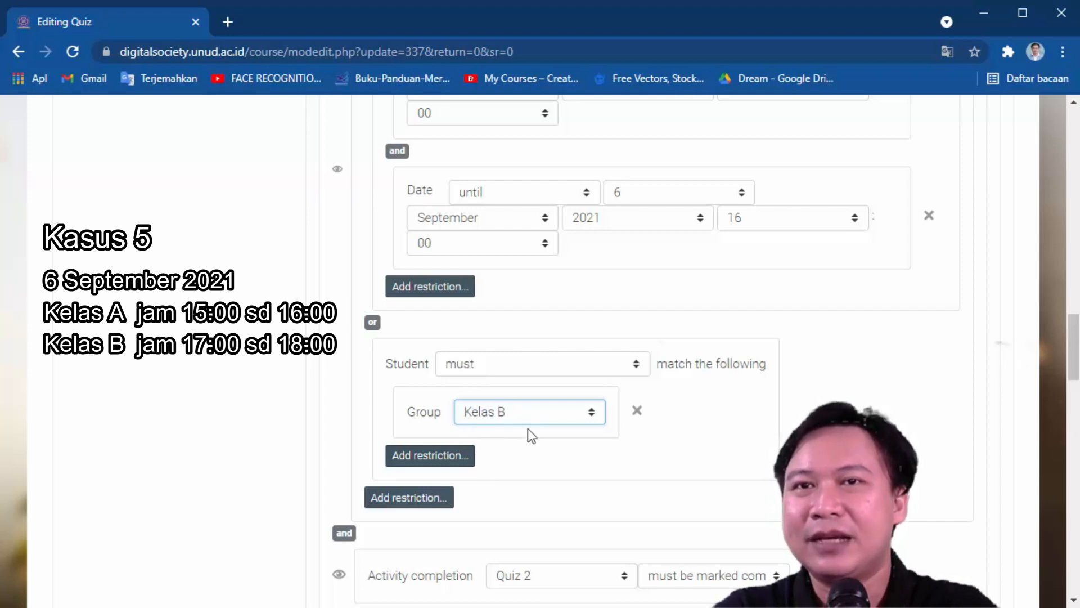
Add a date restriction to the Kelas B set, allowing access from 6 September 2021 at 17:00
{"action": "left_click", "coordinate": [434, 458]}
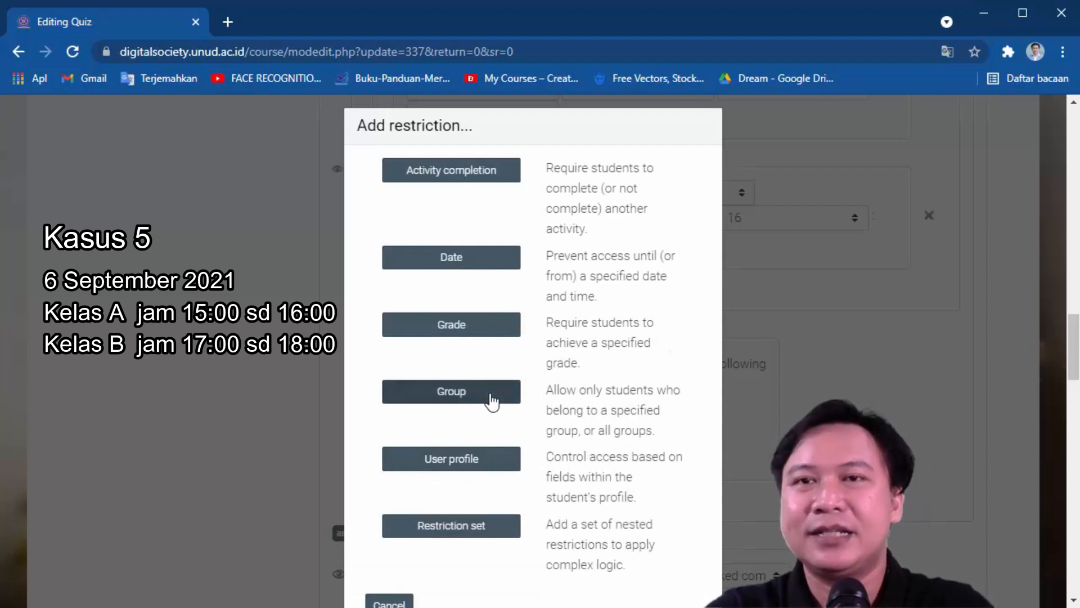
{"action": "left_click", "coordinate": [465, 265]}
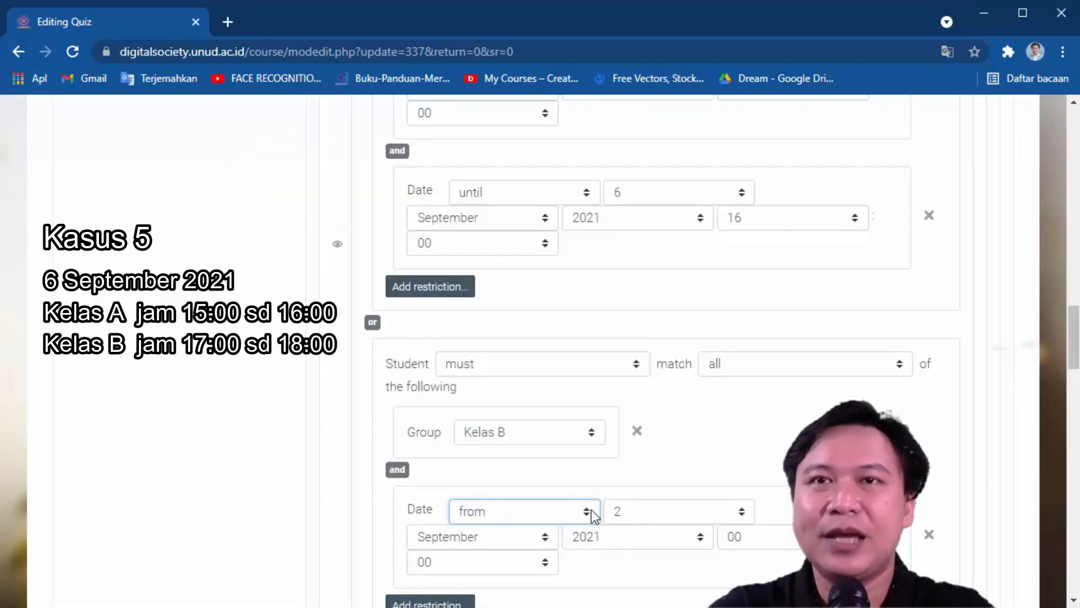
{"action": "scroll", "coordinate": [591, 496], "scroll_direction": "down", "scroll_amount": 1}
{"action": "scroll", "coordinate": [593, 470], "scroll_direction": "down", "scroll_amount": 1}
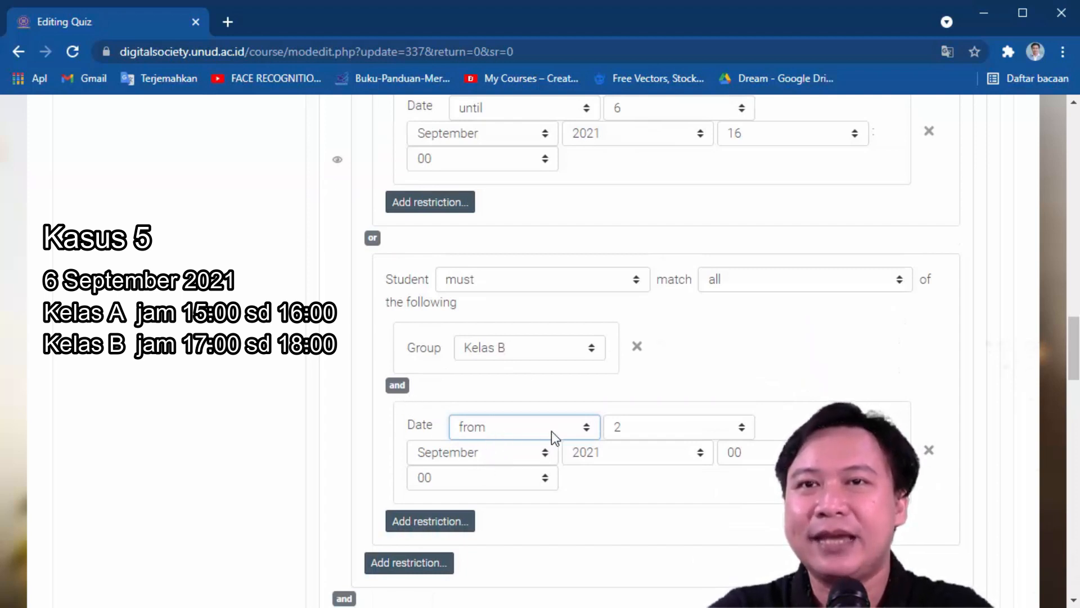
{"action": "left_click", "coordinate": [657, 430]}
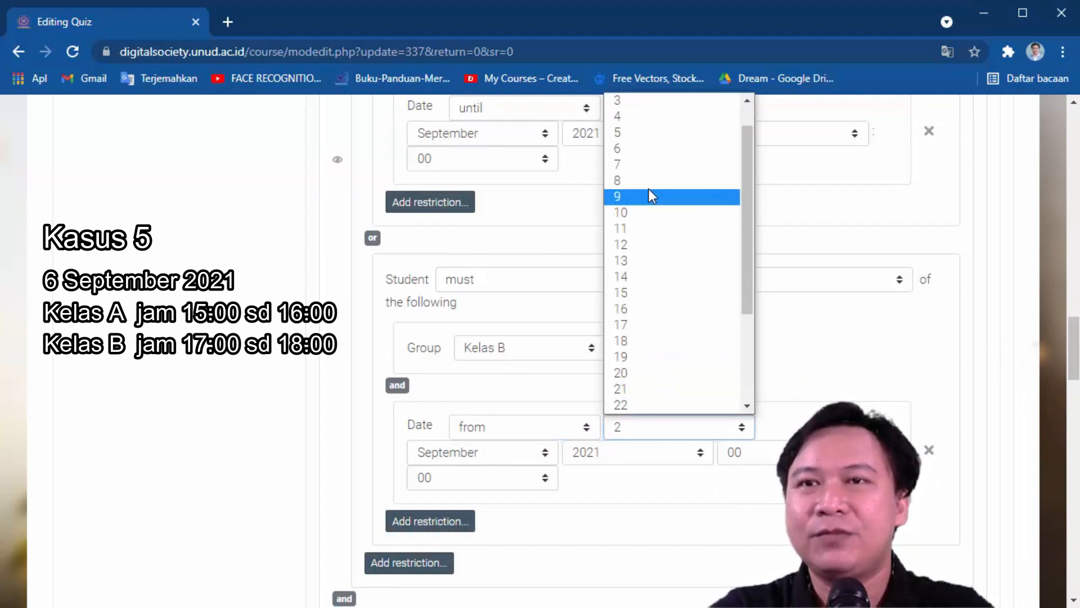
{"action": "left_click", "coordinate": [641, 151]}
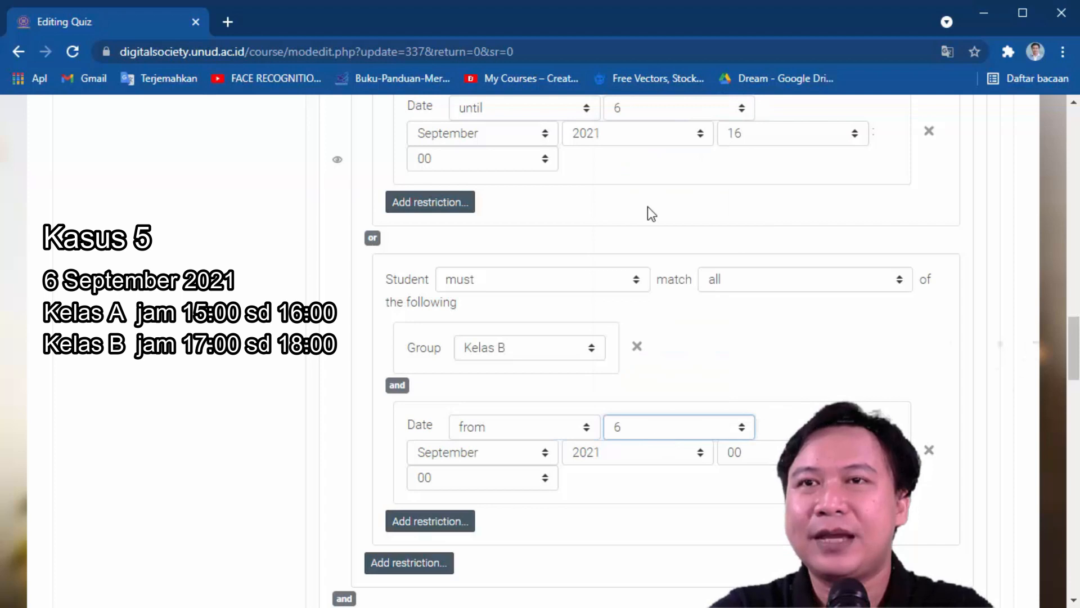
{"action": "left_click", "coordinate": [738, 456]}
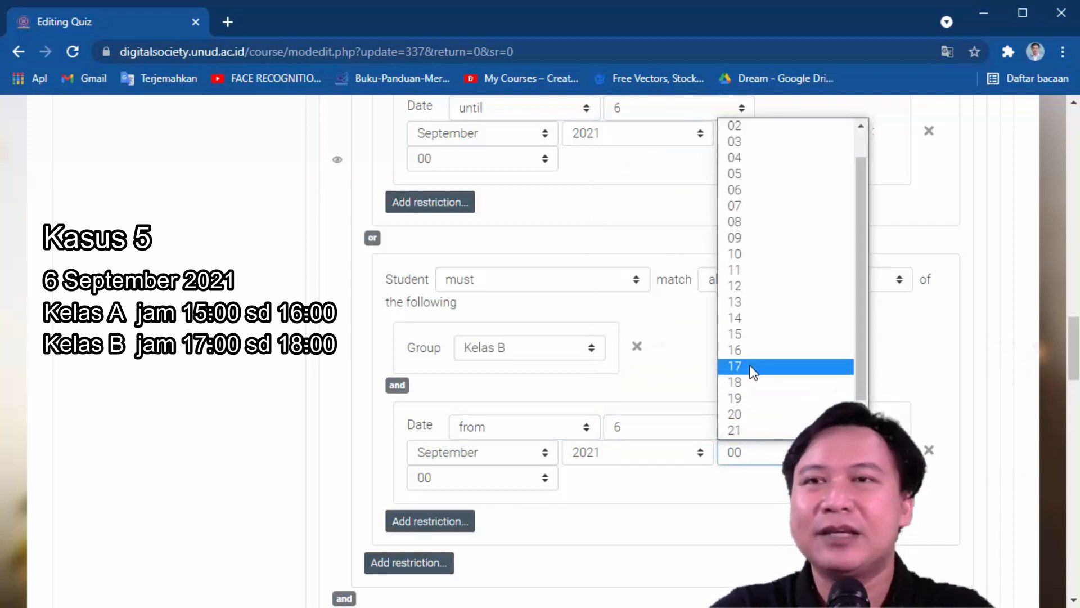
{"action": "left_click", "coordinate": [751, 365]}
Add a second date restriction to the Kelas B set, allowing access until 6 September 2021 at 18:00
{"action": "scroll", "coordinate": [609, 488], "scroll_direction": "down", "scroll_amount": 3}
{"action": "scroll", "coordinate": [536, 417], "scroll_direction": "up", "scroll_amount": 2}
{"action": "left_click", "coordinate": [443, 442]}
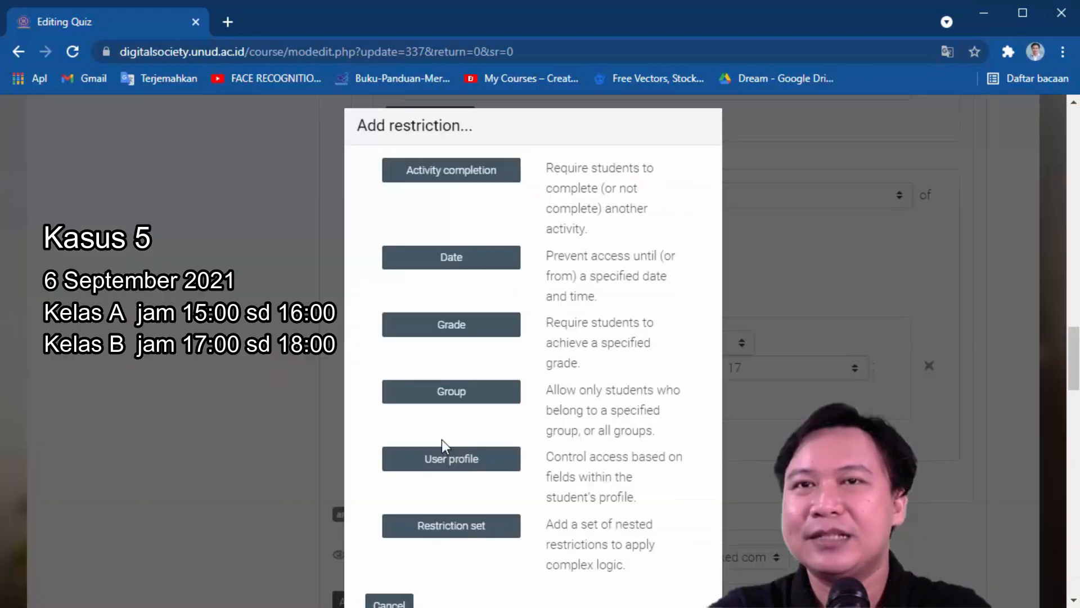
{"action": "left_click", "coordinate": [457, 260]}
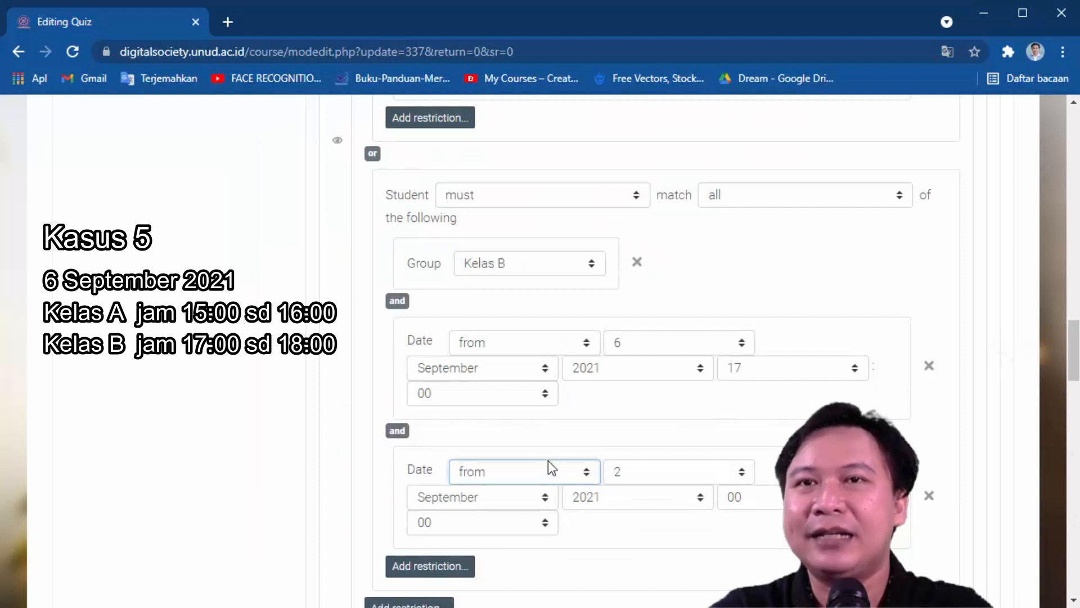
{"action": "left_click", "coordinate": [535, 469]}
{"action": "left_click", "coordinate": [521, 509]}
{"action": "left_click", "coordinate": [666, 479]}
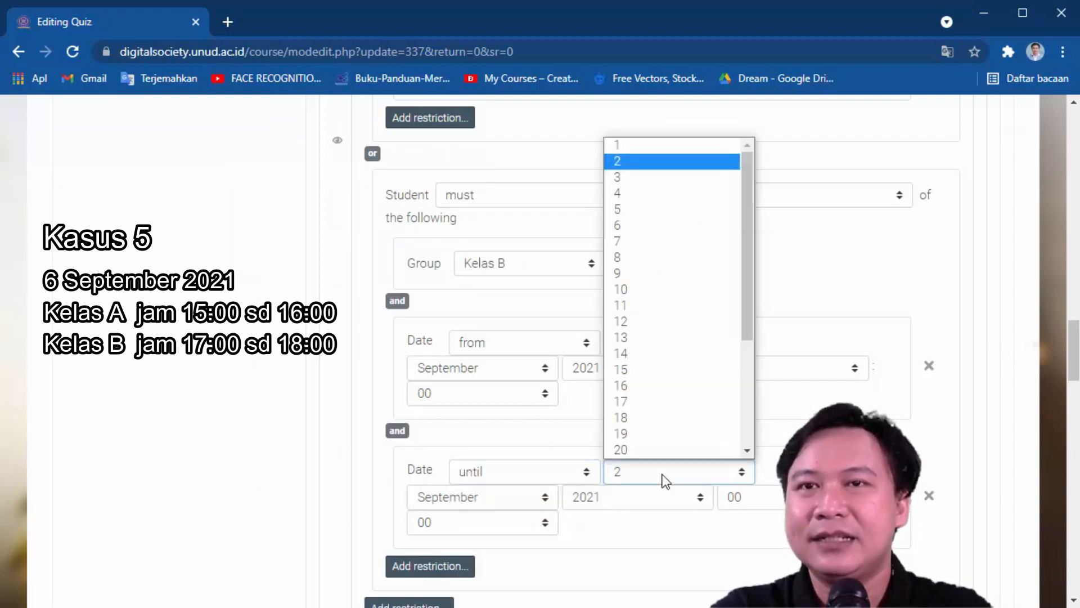
{"action": "left_click", "coordinate": [642, 231]}
{"action": "left_click", "coordinate": [751, 502]}
{"action": "left_click", "coordinate": [747, 426]}
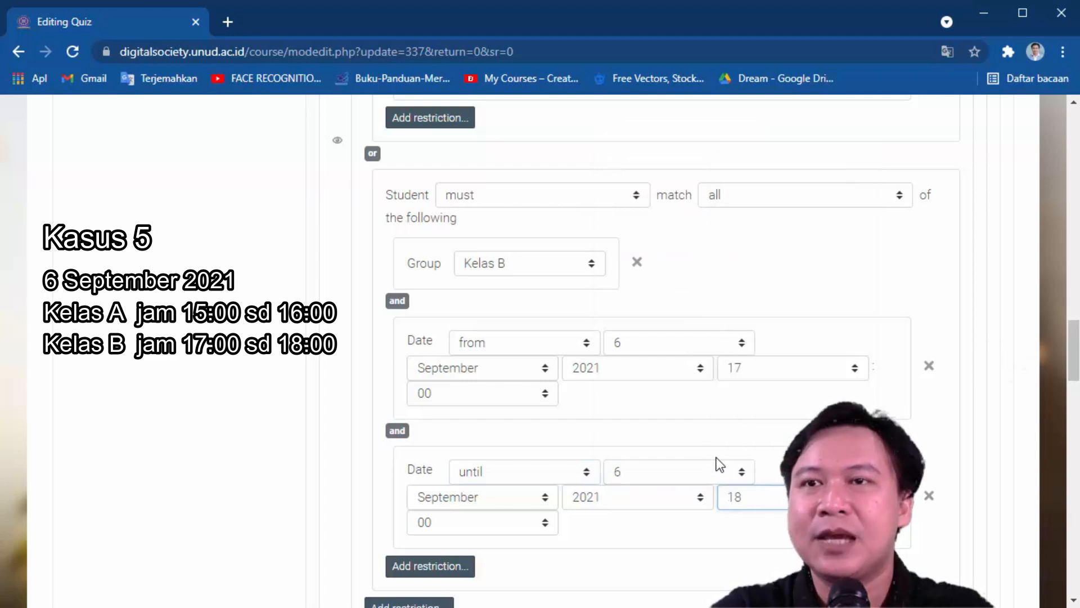
Review the match conditions and nesting of the Kelas A set, the Kelas B set and the Quiz 2 completion restriction
{"action": "scroll", "coordinate": [627, 536], "scroll_direction": "up", "scroll_amount": 5}
{"action": "scroll", "coordinate": [630, 541], "scroll_direction": "up", "scroll_amount": 10}
{"action": "scroll", "coordinate": [631, 541], "scroll_direction": "down", "scroll_amount": 5}
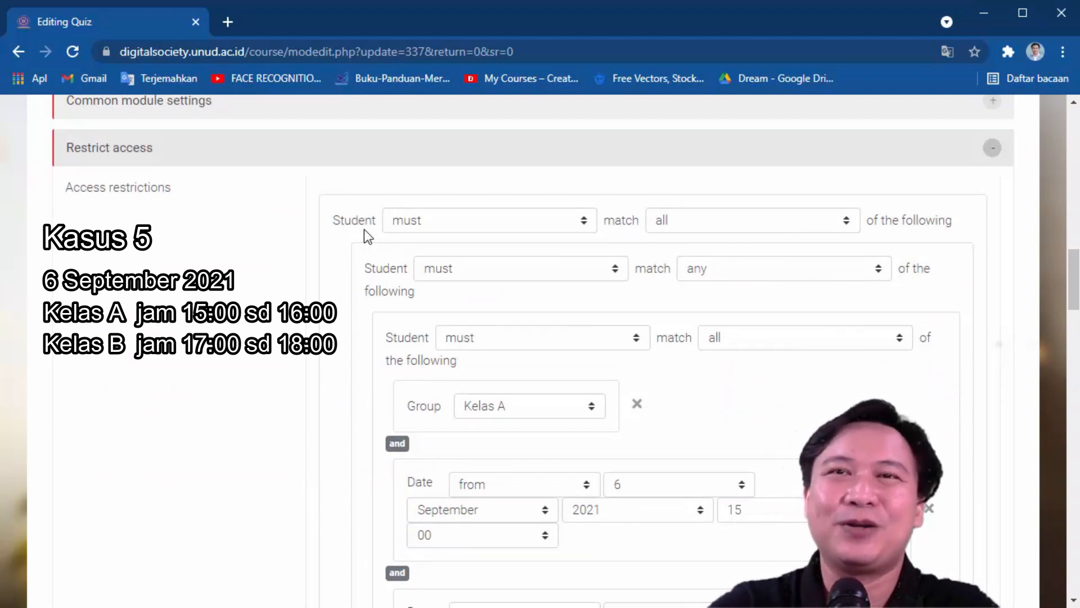
{"action": "scroll", "coordinate": [335, 270], "scroll_direction": "down", "scroll_amount": 3}
{"action": "scroll", "coordinate": [360, 197], "scroll_direction": "up", "scroll_amount": 3}
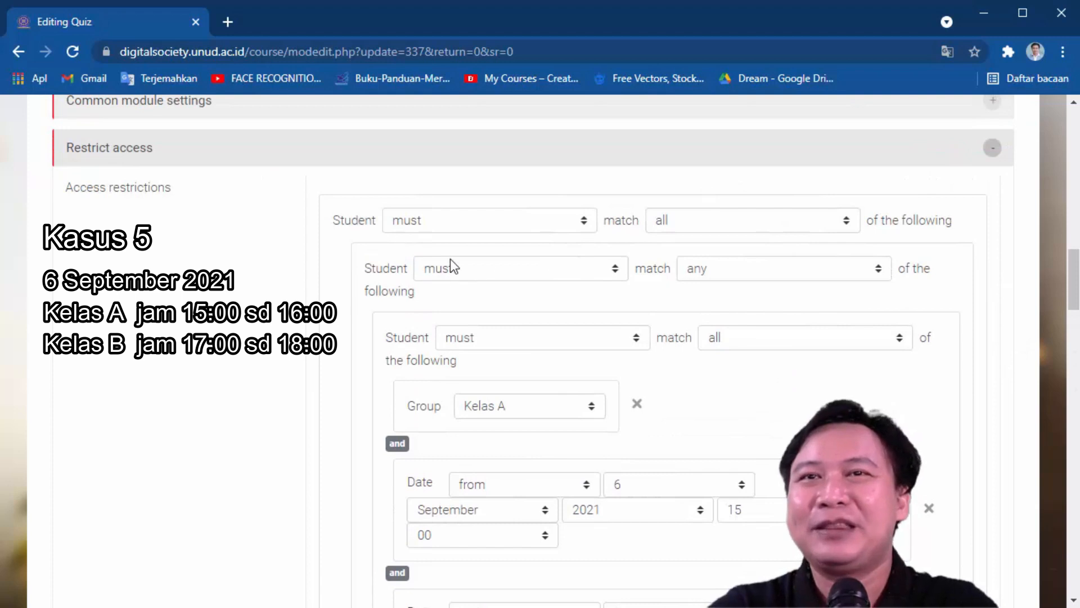
{"action": "scroll", "coordinate": [434, 259], "scroll_direction": "down", "scroll_amount": 2}
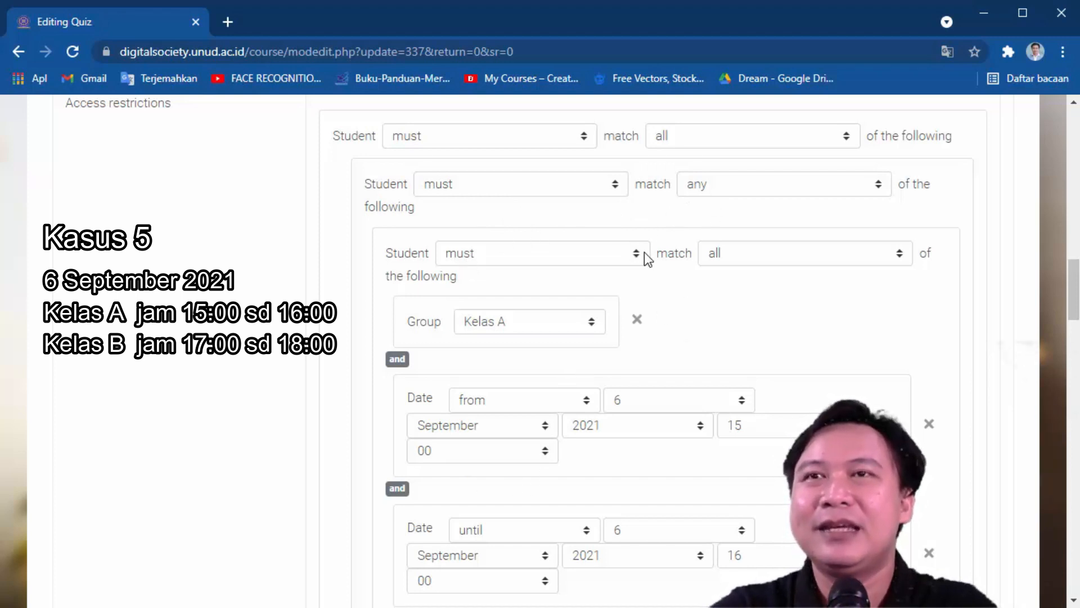
{"action": "scroll", "coordinate": [640, 251], "scroll_direction": "down", "scroll_amount": 1}
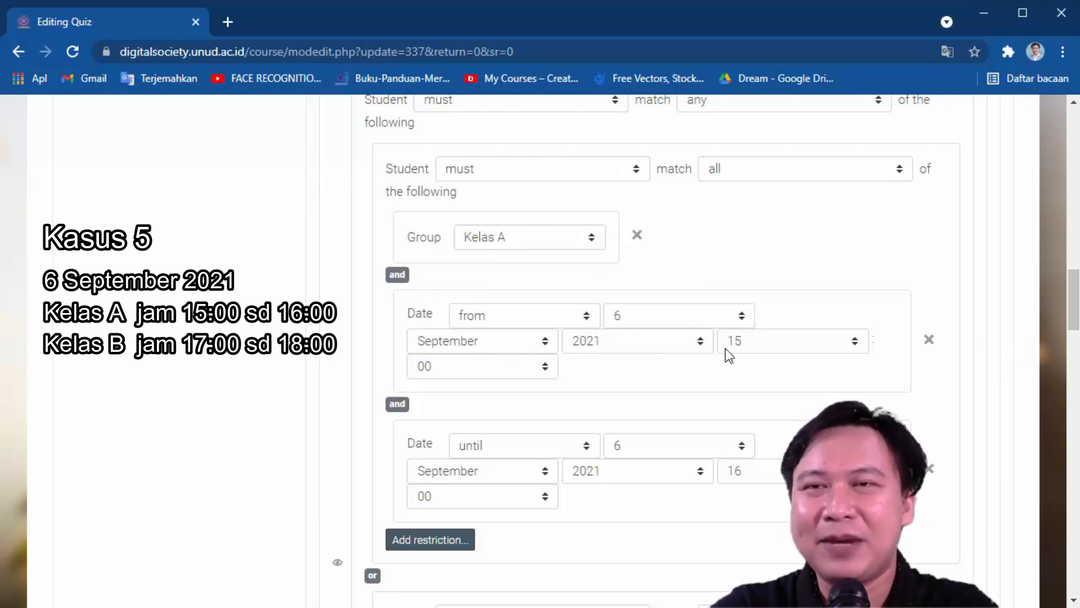
{"action": "scroll", "coordinate": [478, 371], "scroll_direction": "down", "scroll_amount": 3}
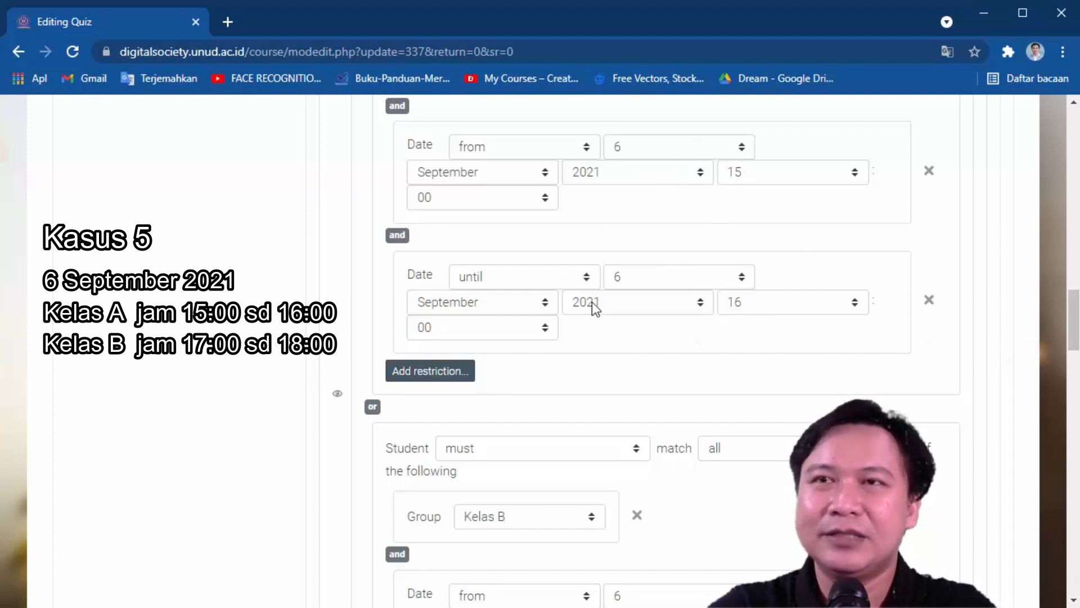
{"action": "scroll", "coordinate": [596, 308], "scroll_direction": "down", "scroll_amount": 3}
{"action": "scroll", "coordinate": [596, 308], "scroll_direction": "down", "scroll_amount": 2}
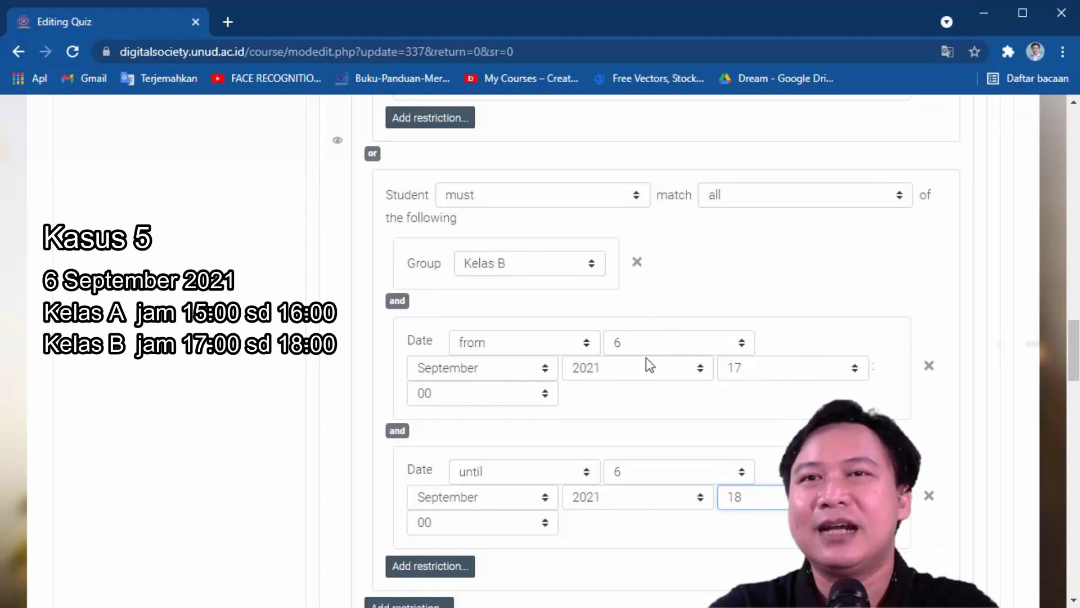
{"action": "scroll", "coordinate": [648, 348], "scroll_direction": "down", "scroll_amount": 3}
{"action": "scroll", "coordinate": [648, 320], "scroll_direction": "up", "scroll_amount": 3}
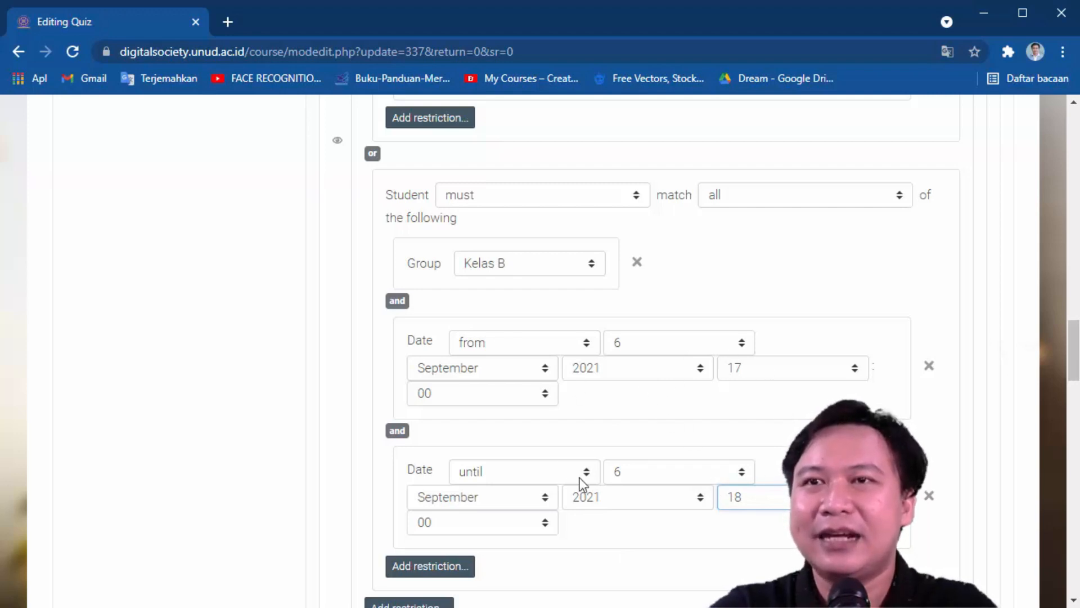
{"action": "scroll", "coordinate": [576, 457], "scroll_direction": "down", "scroll_amount": 3}
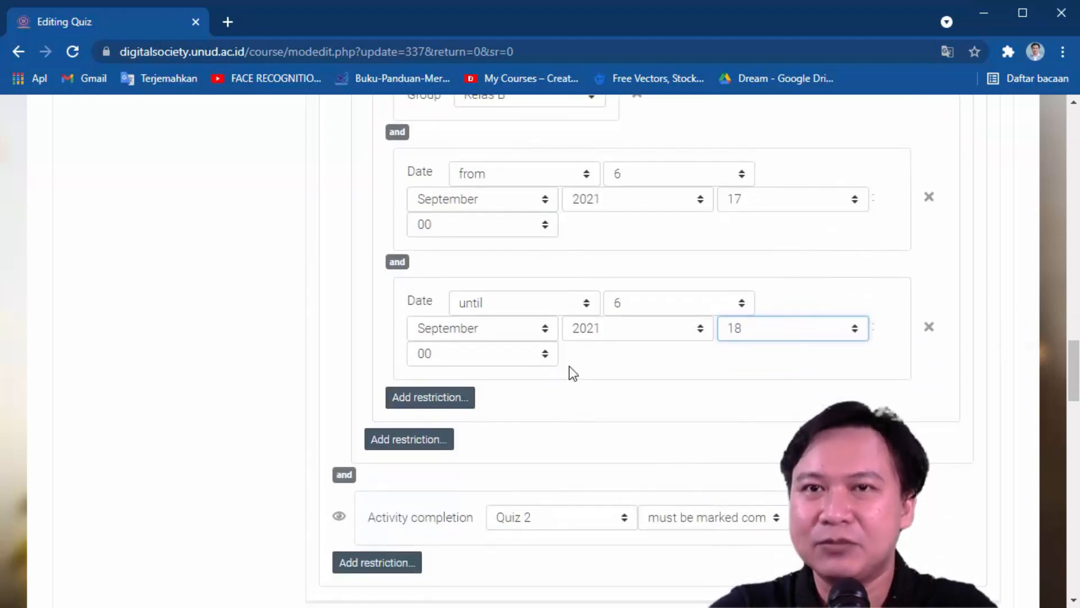
{"action": "scroll", "coordinate": [568, 374], "scroll_direction": "down", "scroll_amount": 2}
{"action": "scroll", "coordinate": [557, 438], "scroll_direction": "down", "scroll_amount": 1}
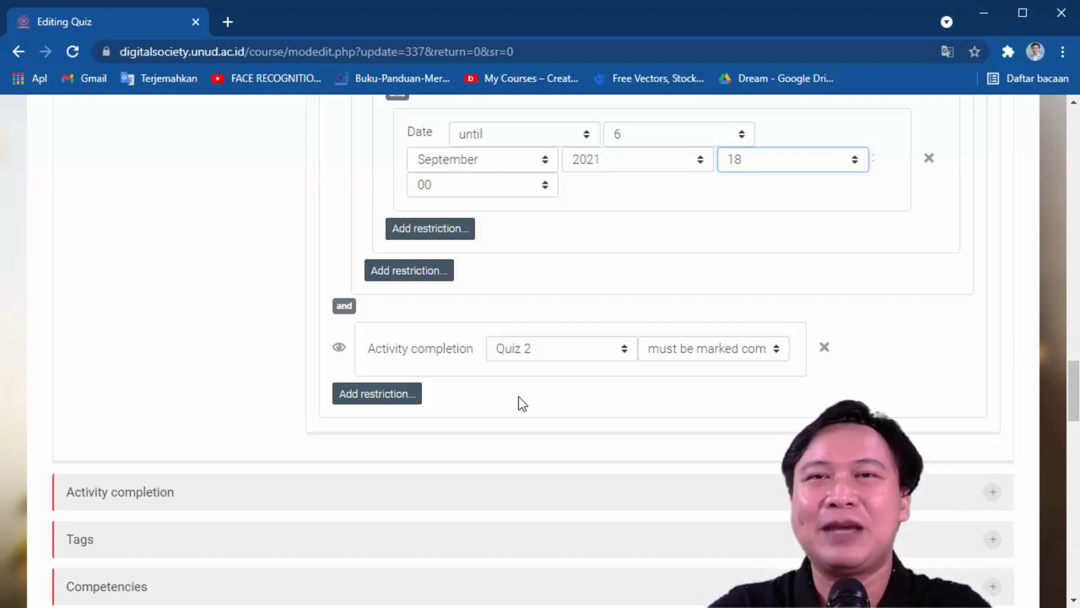
Save the Final Test quiz settings and return to the course page
{"action": "scroll", "coordinate": [523, 404], "scroll_direction": "down", "scroll_amount": 5}
{"action": "scroll", "coordinate": [521, 403], "scroll_direction": "up", "scroll_amount": 1}
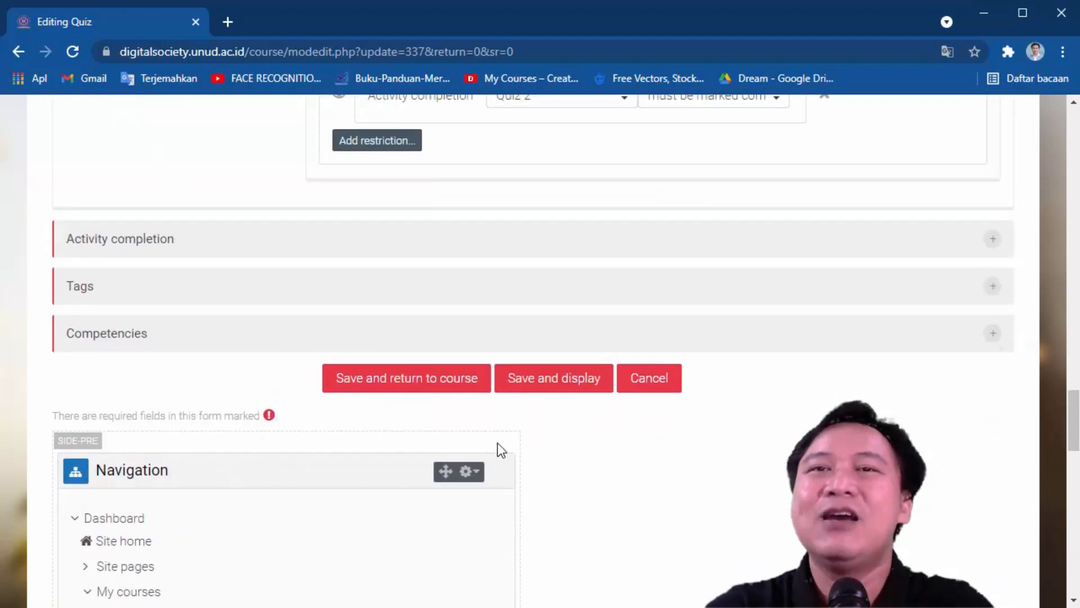
{"action": "left_click", "coordinate": [408, 394]}
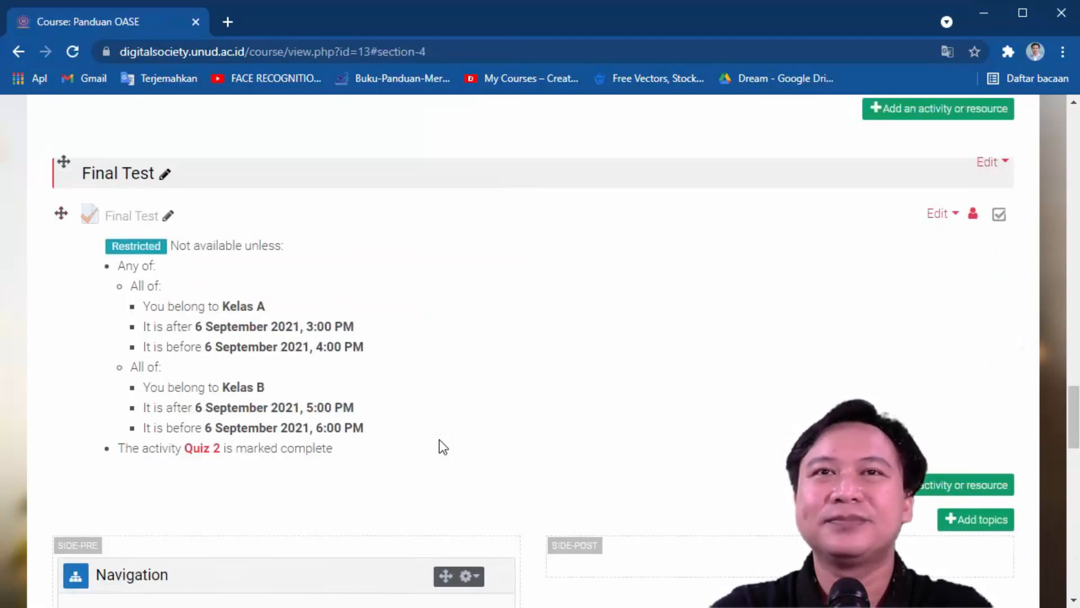
Examine the availability conditions listed under Final Test for Kelas A, Kelas B and Quiz 2 completion
{"action": "scroll", "coordinate": [443, 448], "scroll_direction": "down", "scroll_amount": 4}
{"action": "scroll", "coordinate": [440, 437], "scroll_direction": "up", "scroll_amount": 1}
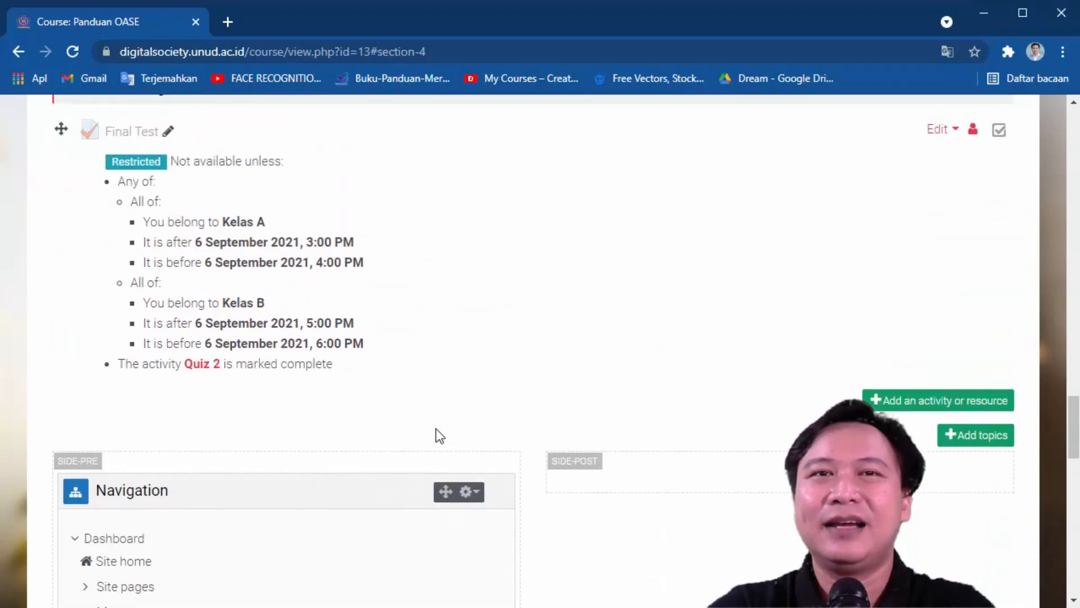
{"action": "scroll", "coordinate": [408, 400], "scroll_direction": "up", "scroll_amount": 1}
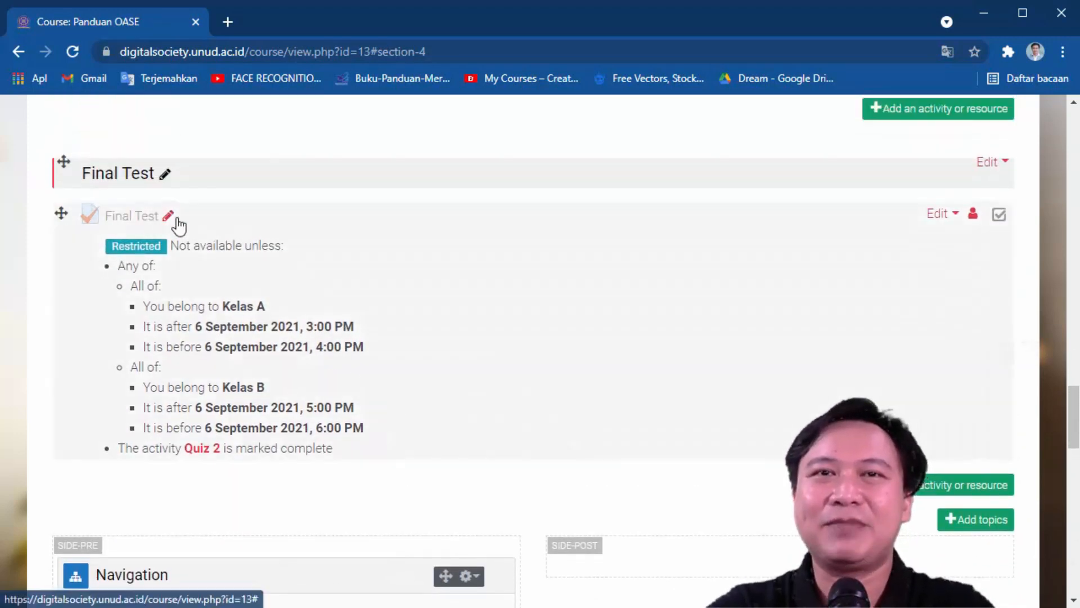
{"action": "scroll", "coordinate": [242, 243], "scroll_direction": "down", "scroll_amount": 1}
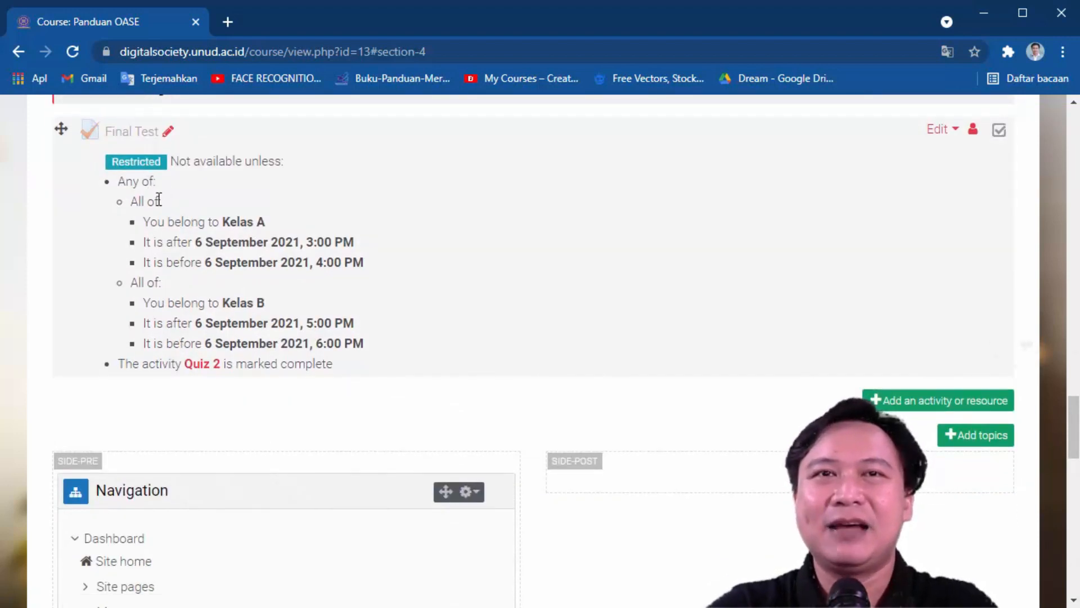
{"action": "left_click_drag", "start_coordinate": [118, 182], "coordinate": [289, 269]}
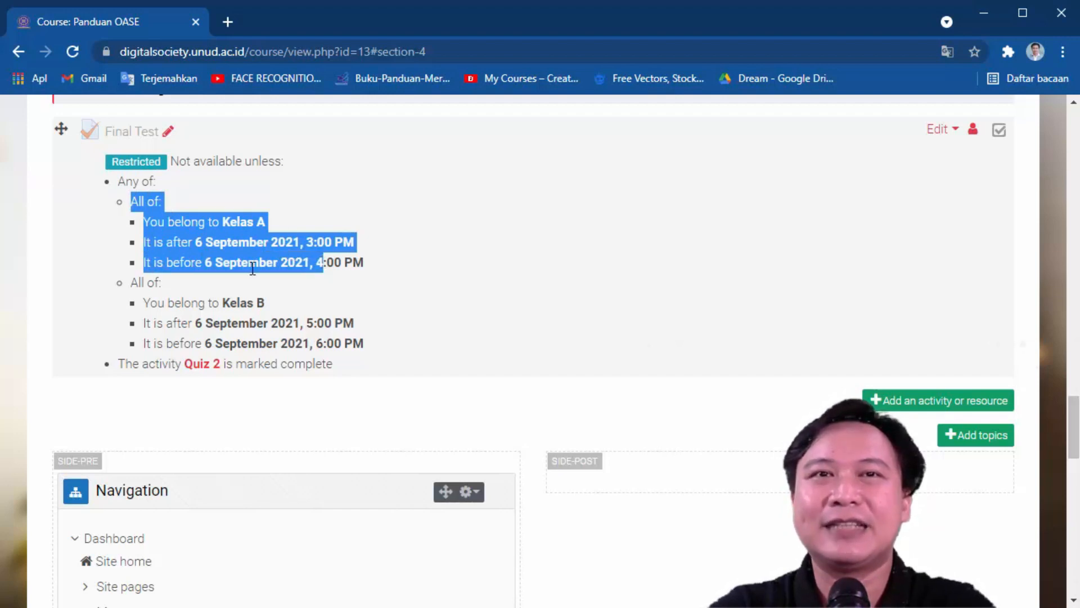
{"action": "left_click", "coordinate": [168, 258]}
{"action": "left_click_drag", "start_coordinate": [130, 201], "coordinate": [210, 302]}
{"action": "left_click", "coordinate": [170, 216]}
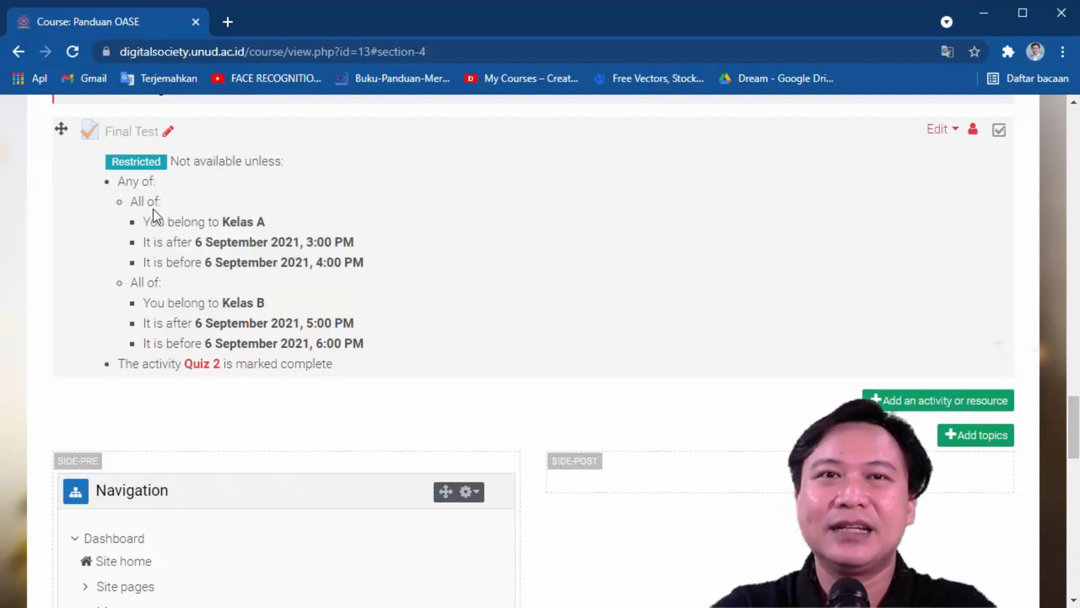
{"action": "left_click_drag", "start_coordinate": [131, 201], "coordinate": [361, 261]}
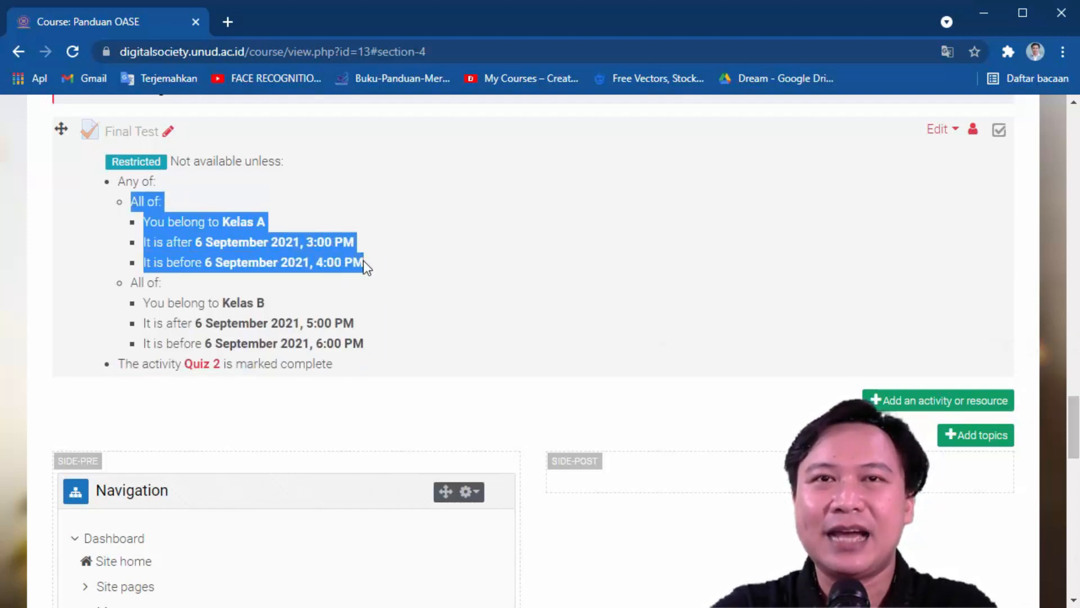
{"action": "left_click", "coordinate": [362, 290]}
{"action": "left_click_drag", "start_coordinate": [145, 304], "coordinate": [364, 343]}
{"action": "left_click", "coordinate": [383, 343]}
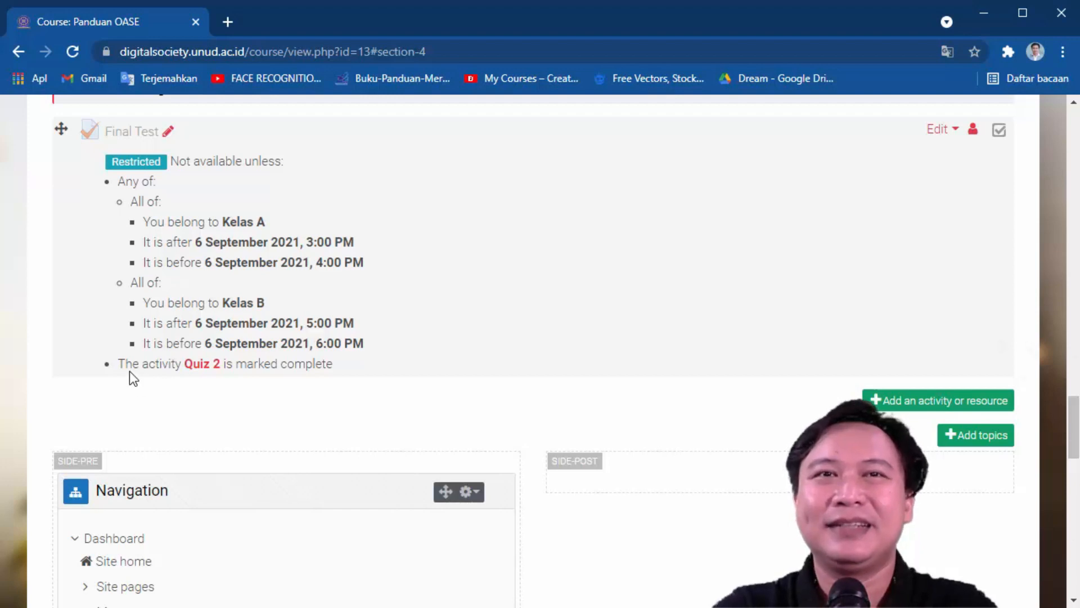
{"action": "left_click_drag", "start_coordinate": [120, 366], "coordinate": [251, 374]}
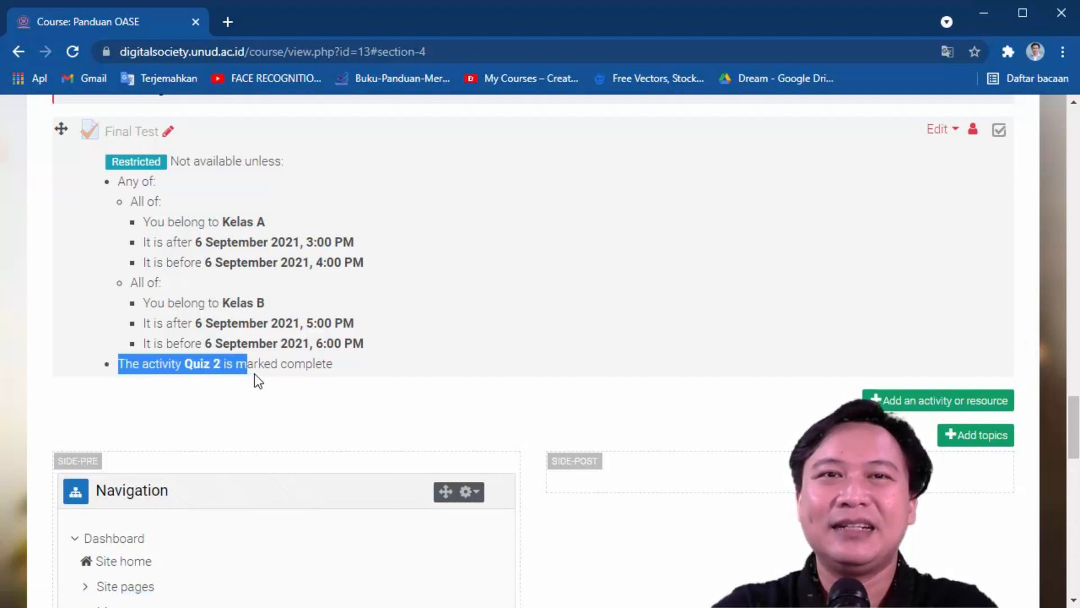
Reopen the Final Test quiz settings for editing and expand its access restrictions
{"action": "left_click", "coordinate": [355, 373]}
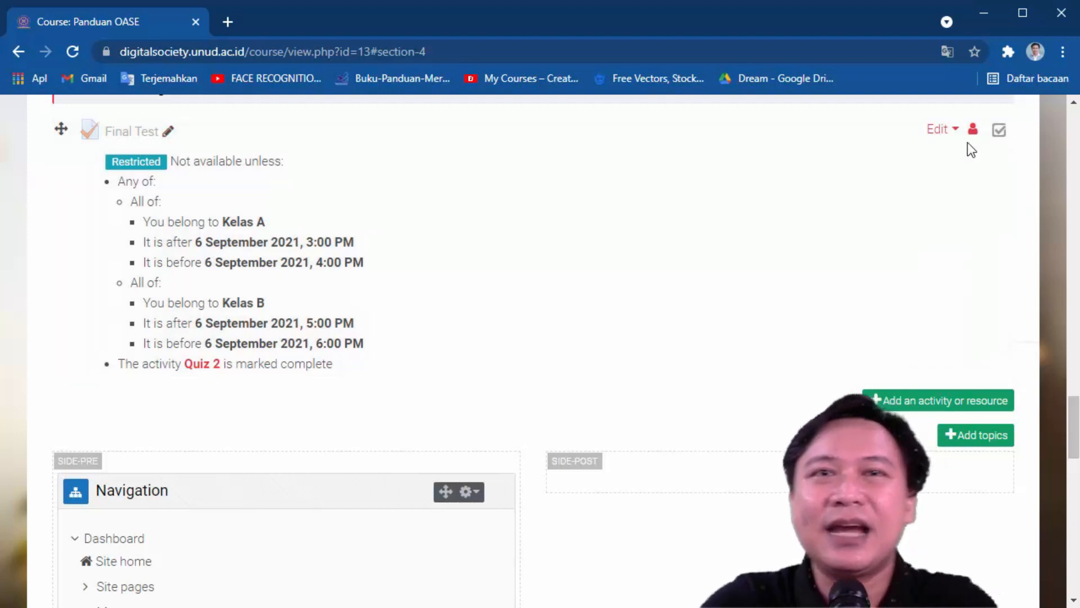
{"action": "left_click", "coordinate": [945, 134]}
{"action": "left_click", "coordinate": [923, 160]}
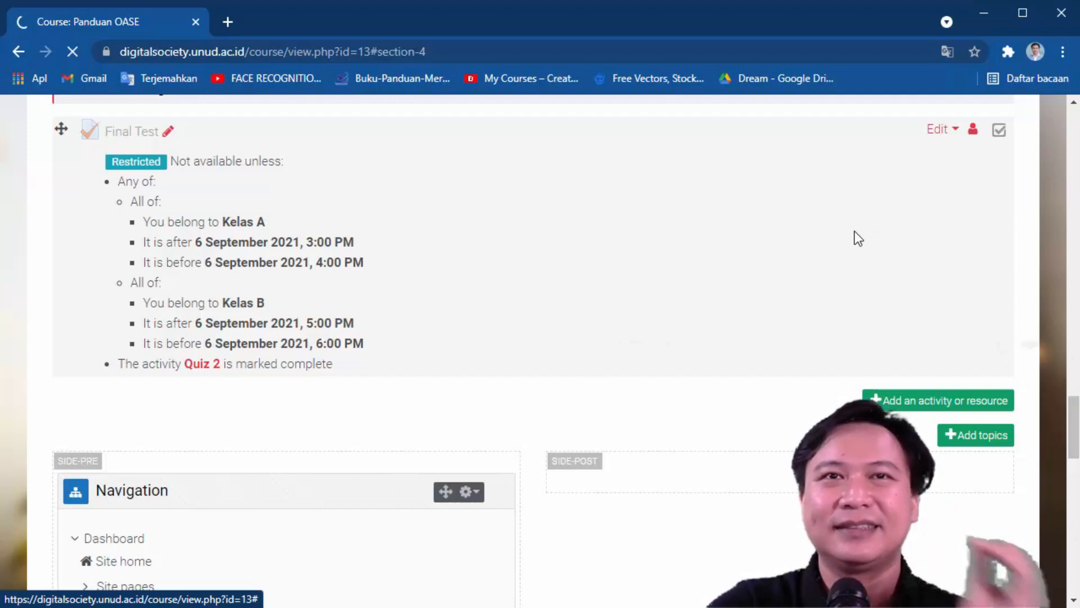
{"action": "scroll", "coordinate": [612, 393], "scroll_direction": "down", "scroll_amount": 18}
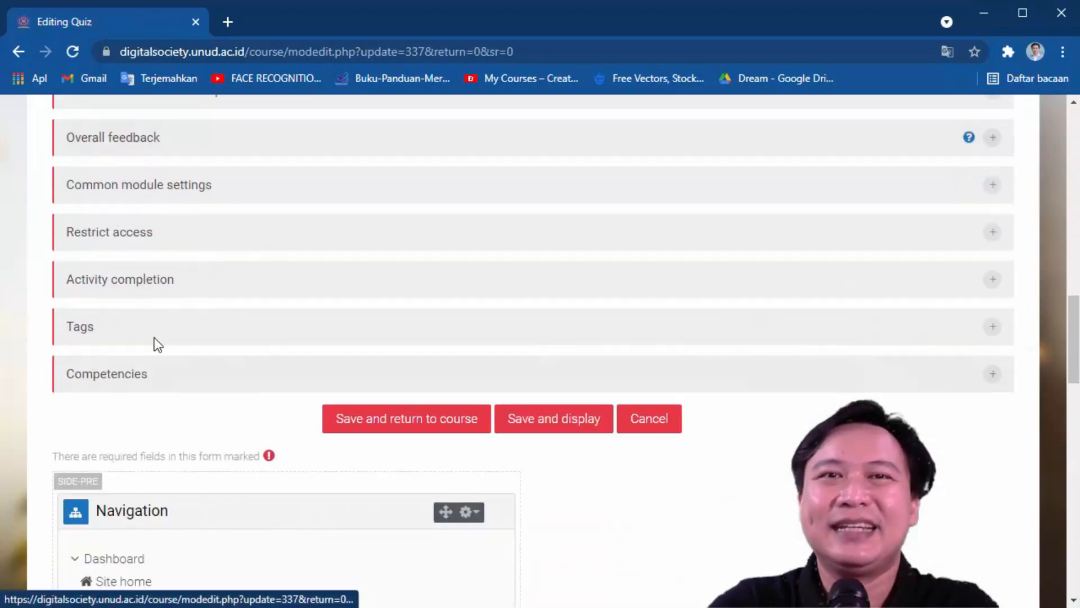
{"action": "left_click", "coordinate": [121, 231]}
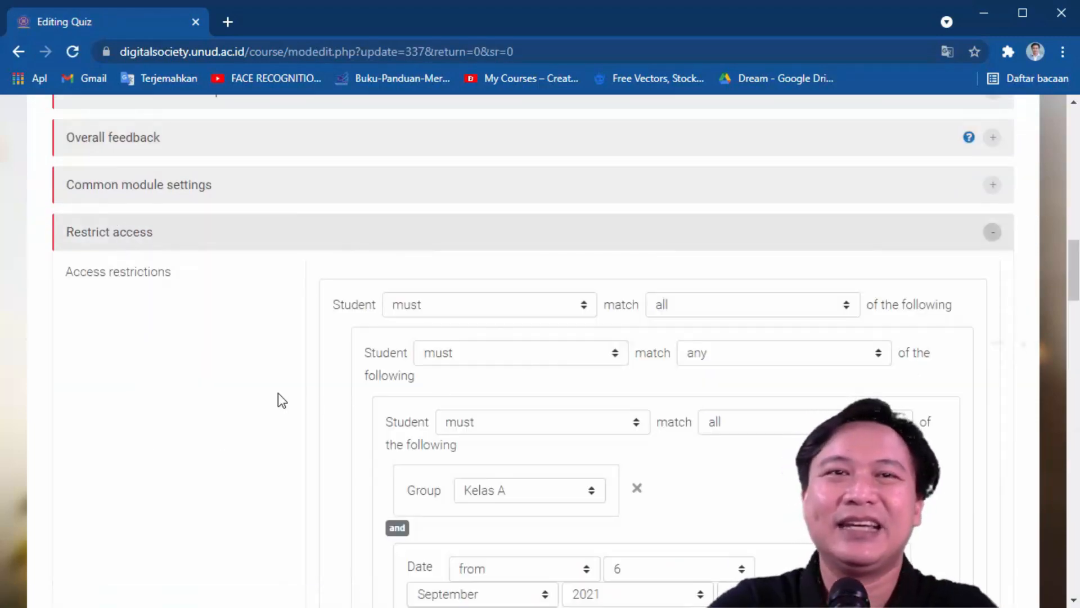
Check the nested restriction sets of Final Test and keep the outermost set on must match all
{"action": "scroll", "coordinate": [278, 393], "scroll_direction": "down", "scroll_amount": 1}
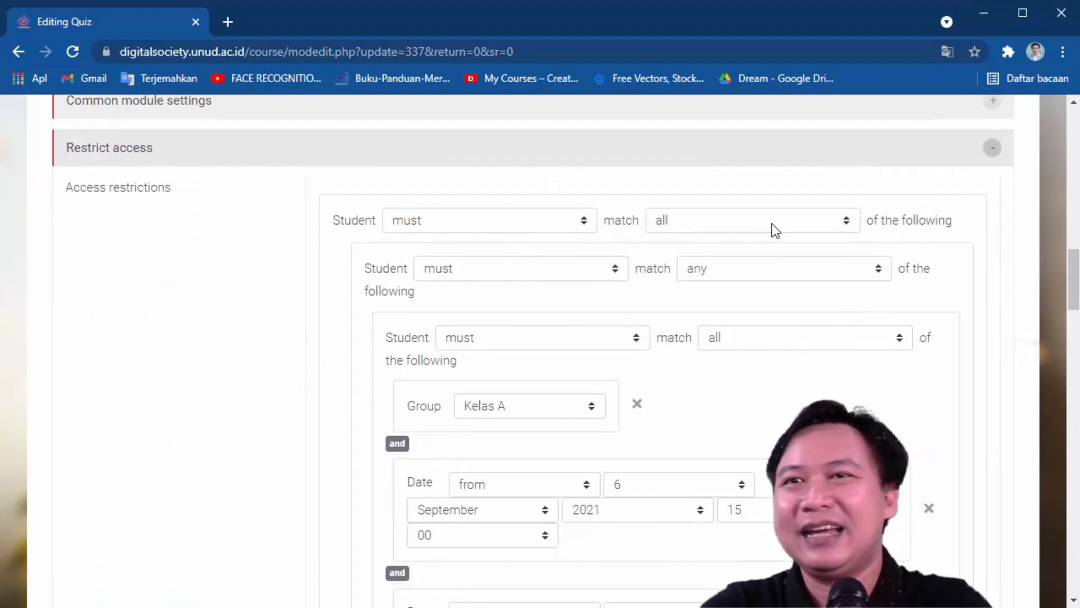
{"action": "scroll", "coordinate": [303, 312], "scroll_direction": "down", "scroll_amount": 2}
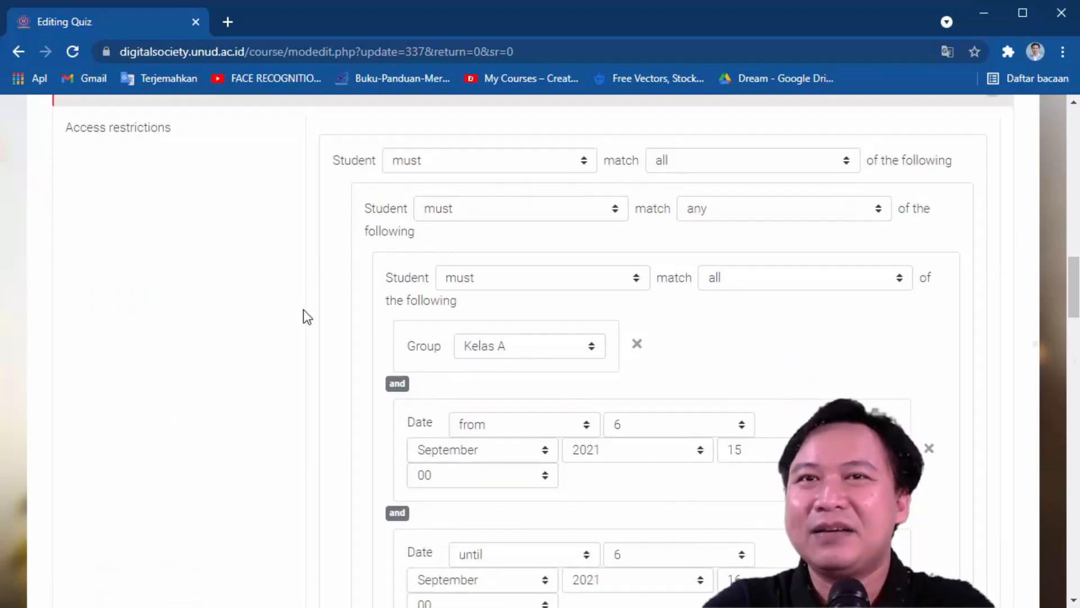
{"action": "scroll", "coordinate": [302, 316], "scroll_direction": "up", "scroll_amount": 3}
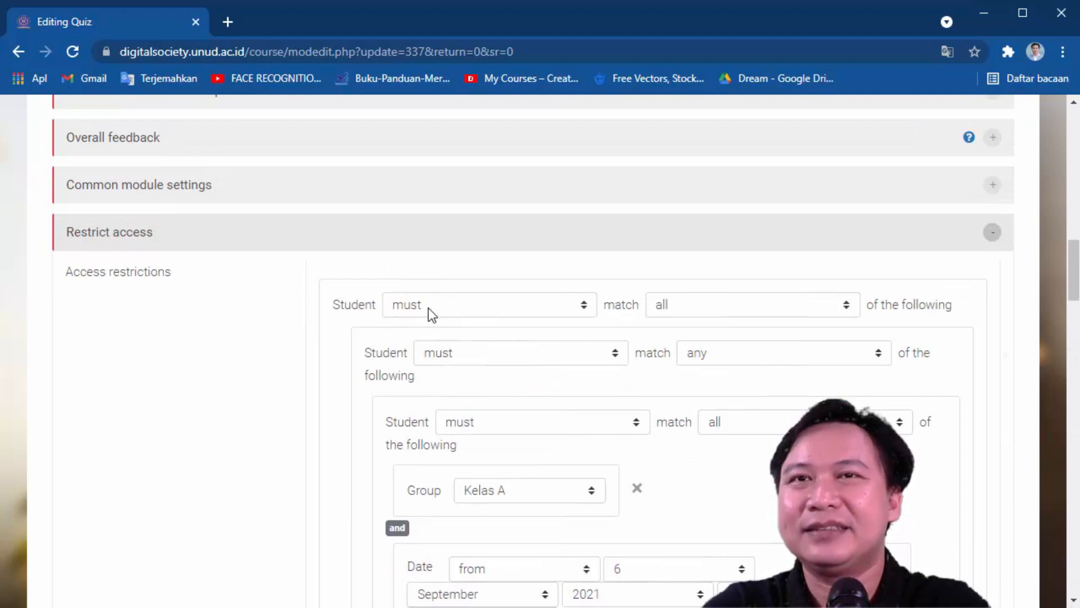
{"action": "left_click", "coordinate": [751, 313]}
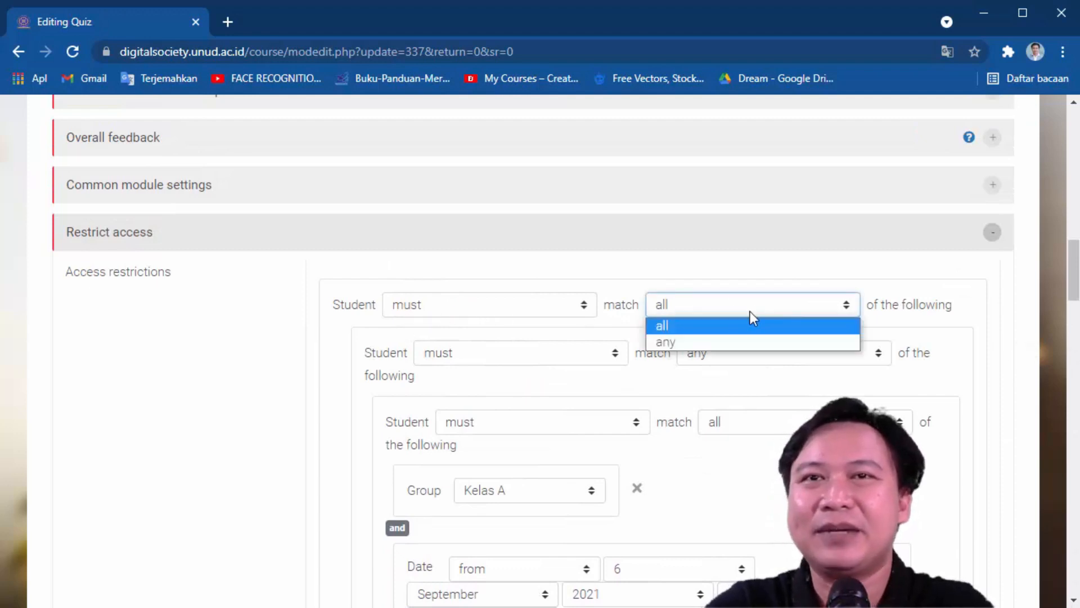
{"action": "left_click", "coordinate": [727, 330]}
Review the remaining restrictions through the Quiz 2 completion condition, and save Final Test, returning to the course
{"action": "scroll", "coordinate": [364, 376], "scroll_direction": "down", "scroll_amount": 2}
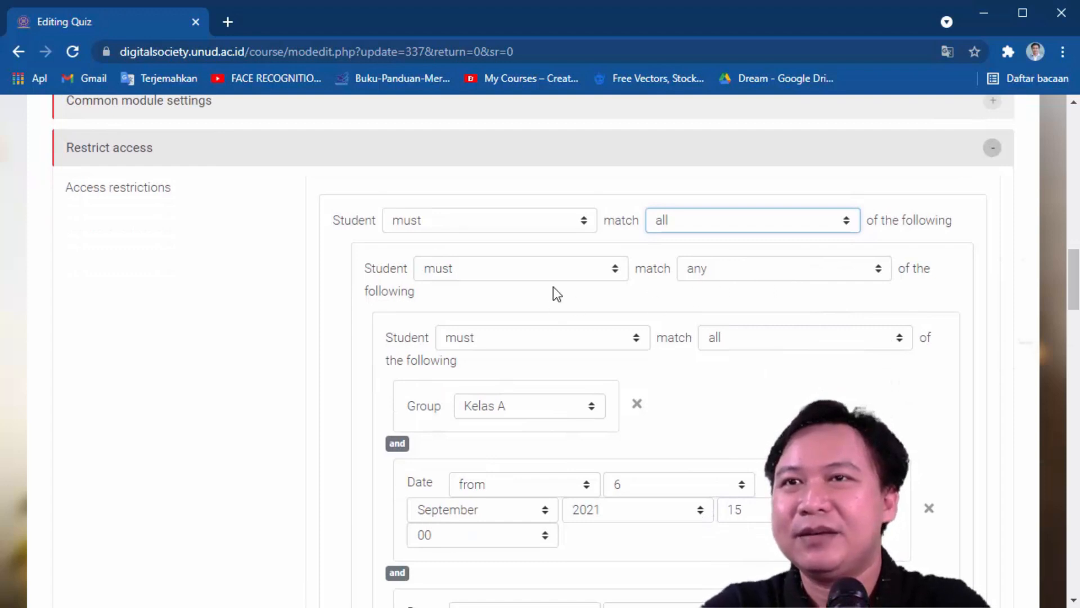
{"action": "scroll", "coordinate": [745, 231], "scroll_direction": "down", "scroll_amount": 2}
{"action": "scroll", "coordinate": [386, 292], "scroll_direction": "down", "scroll_amount": 13}
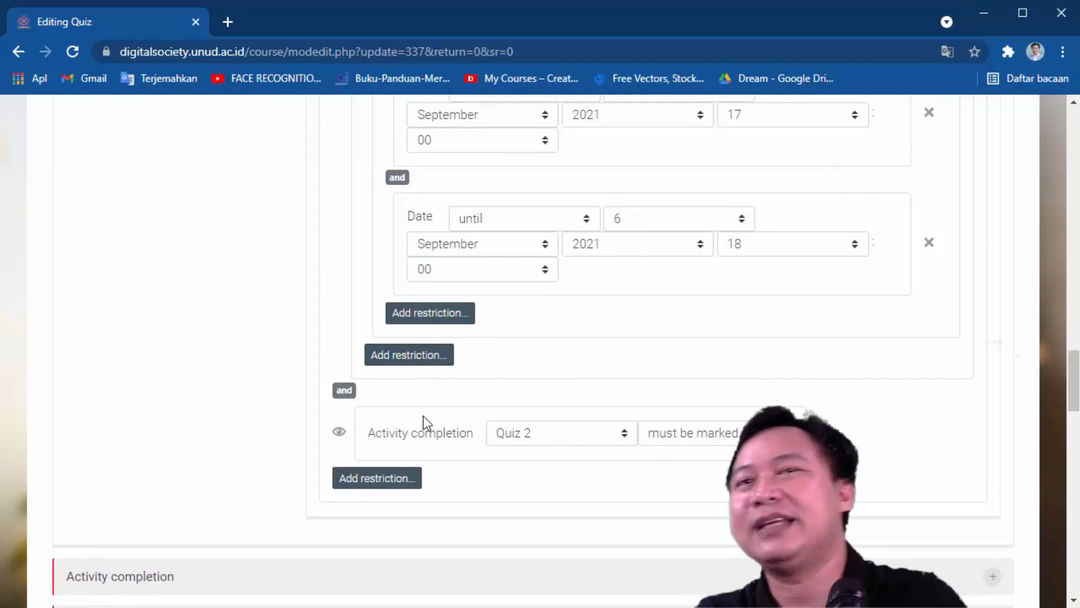
{"action": "scroll", "coordinate": [549, 465], "scroll_direction": "down", "scroll_amount": 4}
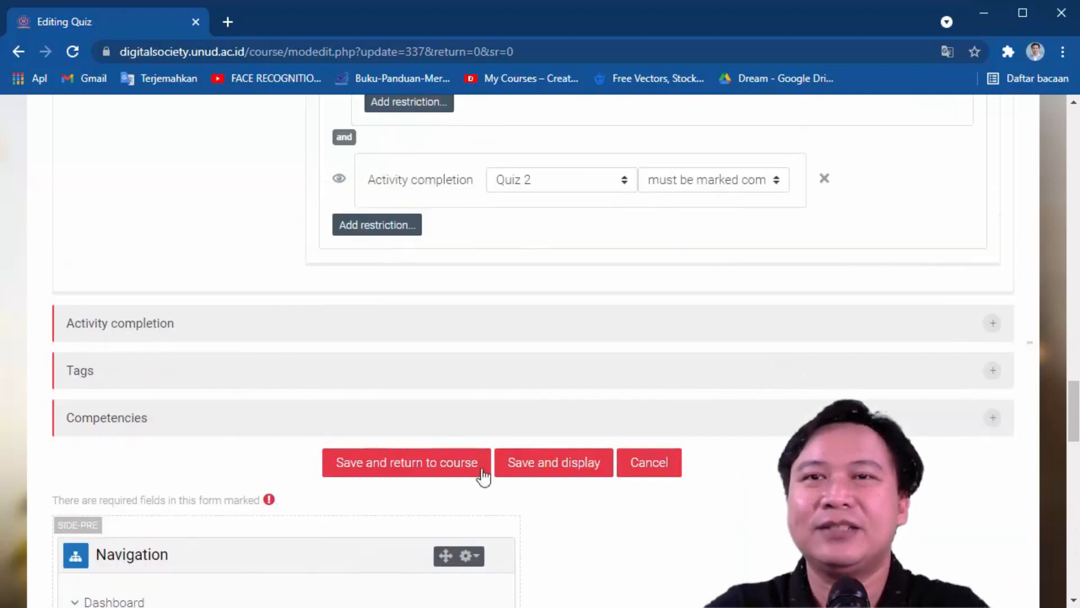
{"action": "left_click", "coordinate": [445, 465]}
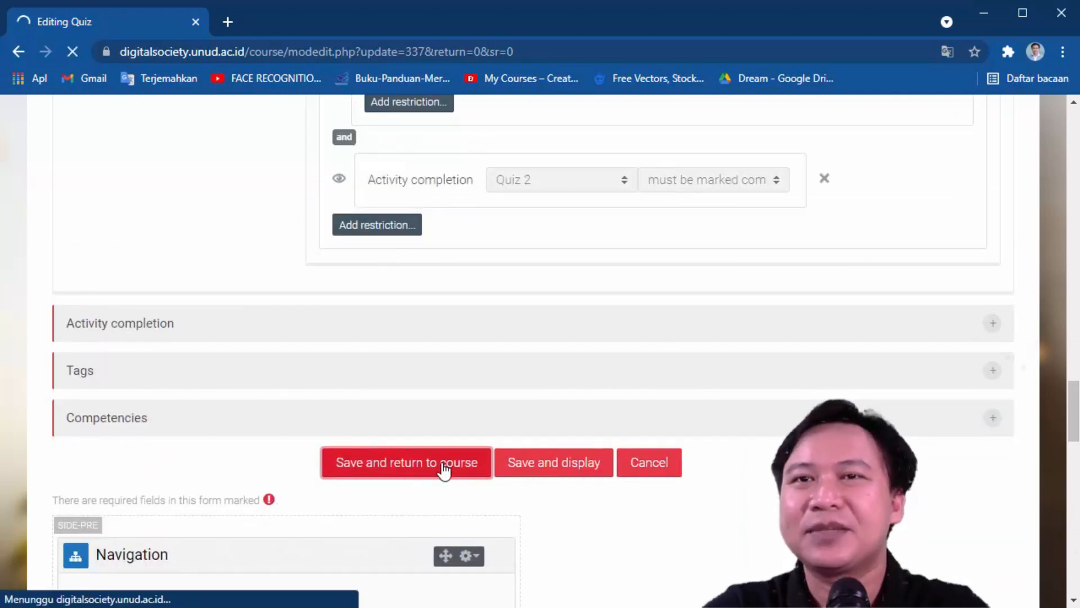